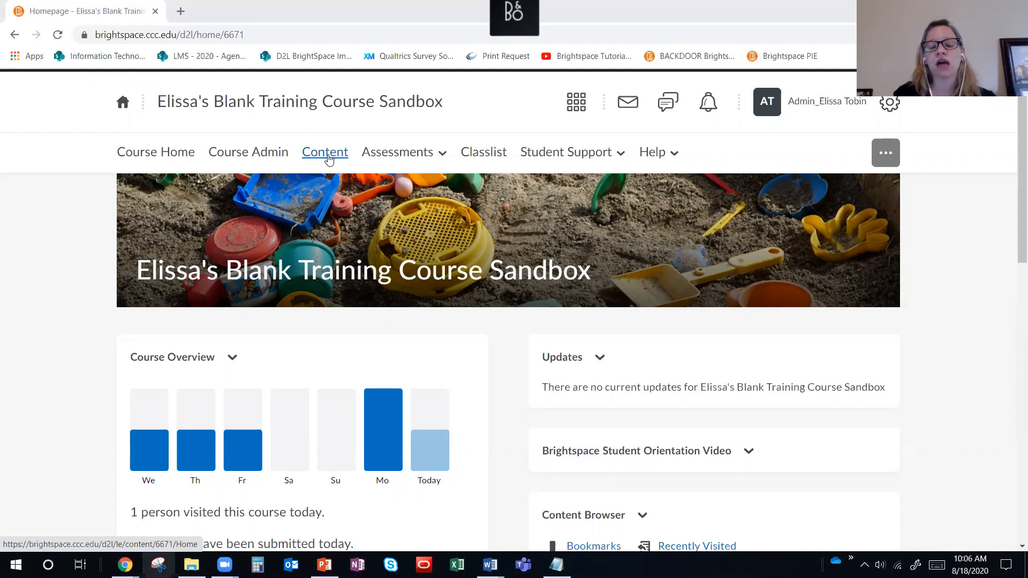
Start a new assignment in the Week 1 module of the course content.
click(328, 158)
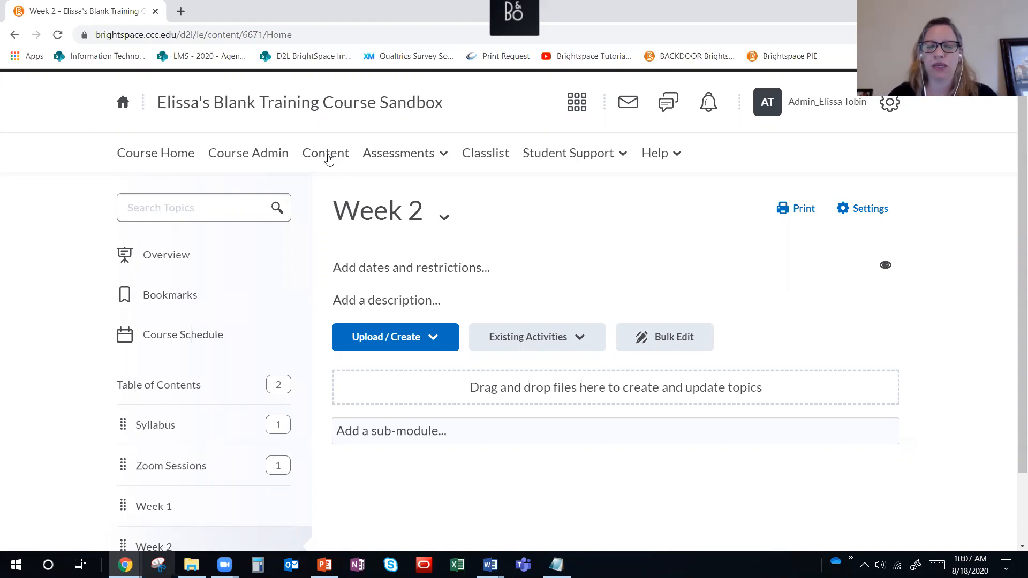
scroll(328, 159, down, 3)
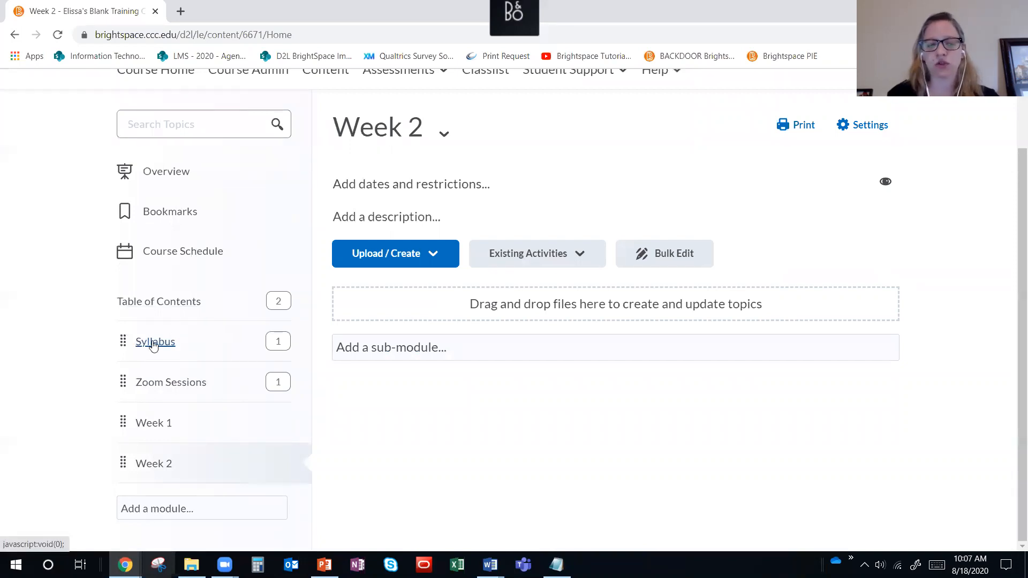
click(154, 424)
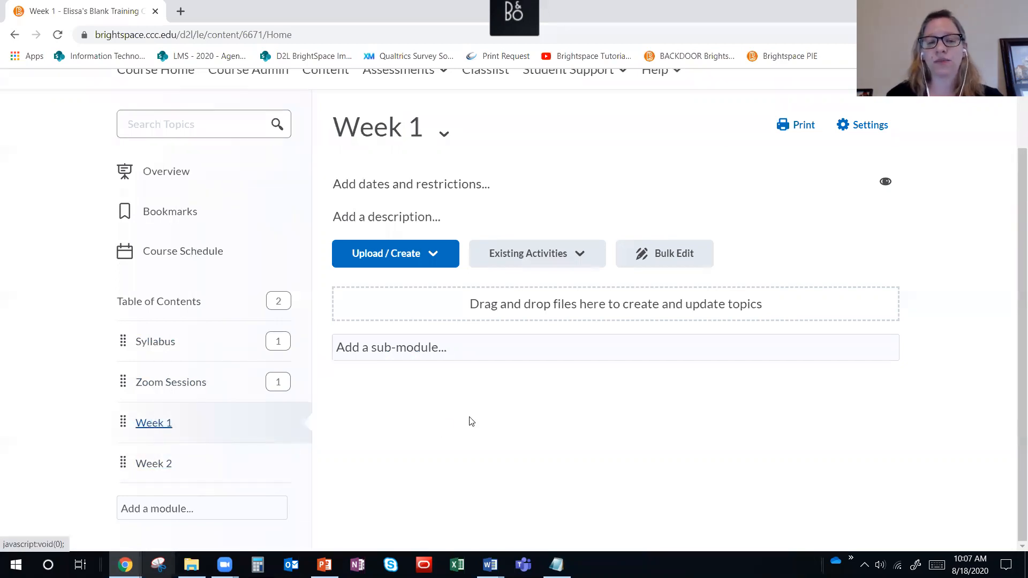
scroll(468, 420, up, 2)
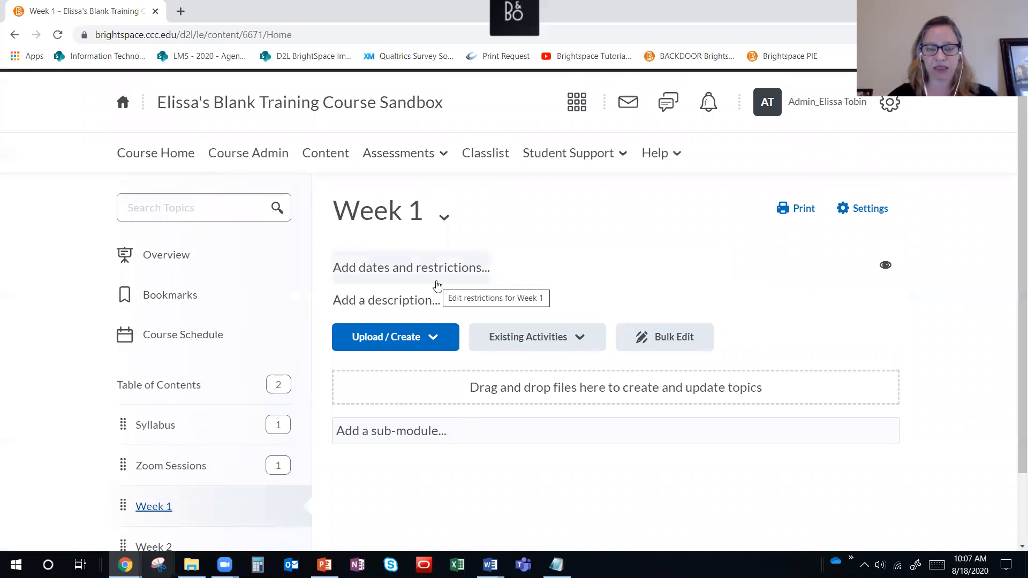
click(422, 341)
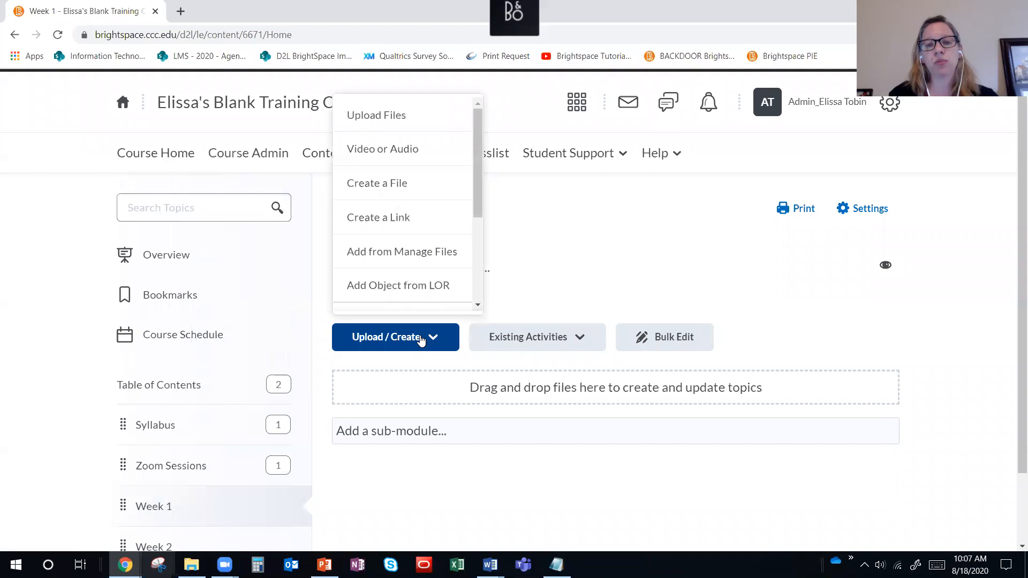
drag(481, 184, 481, 289)
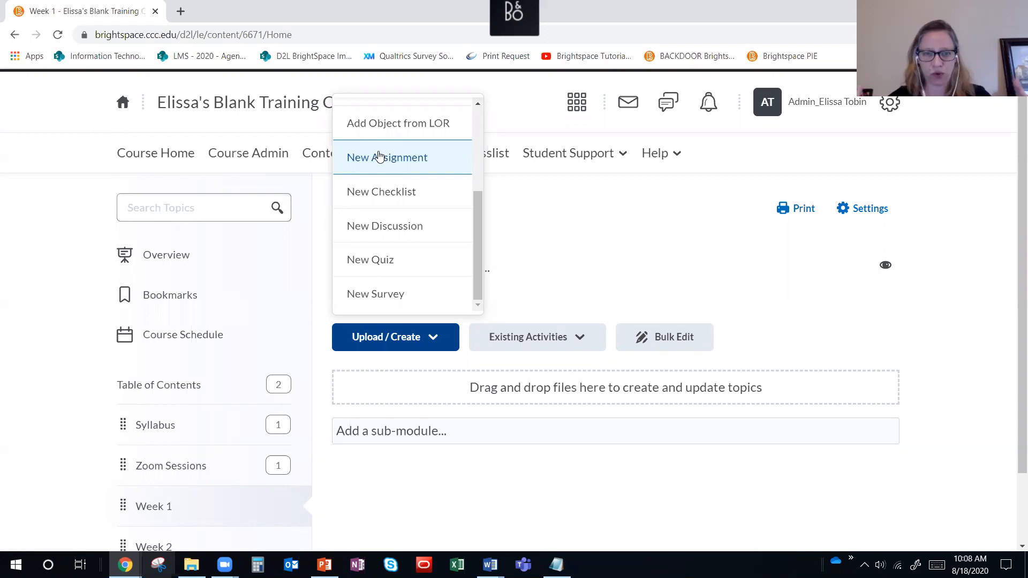
click(408, 160)
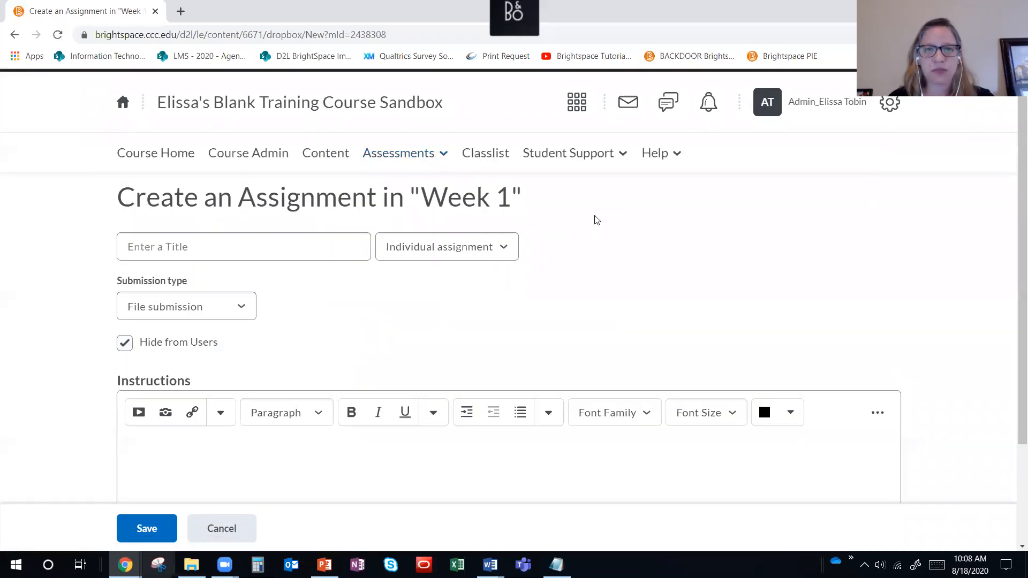
Title the assignment "Assignment 1" and keep it as an individual assignment.
click(336, 256)
text(Assignment 1)
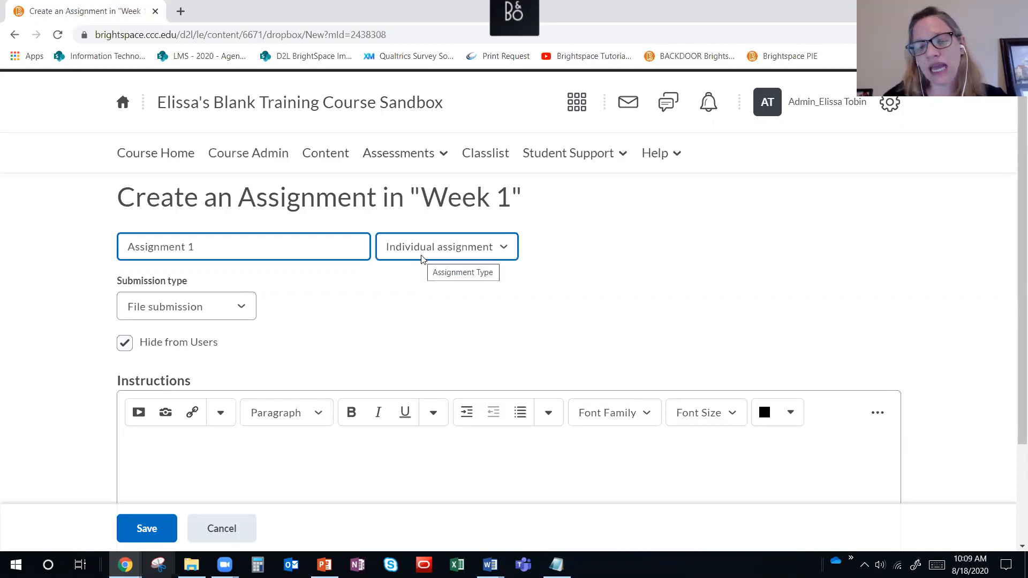
click(425, 252)
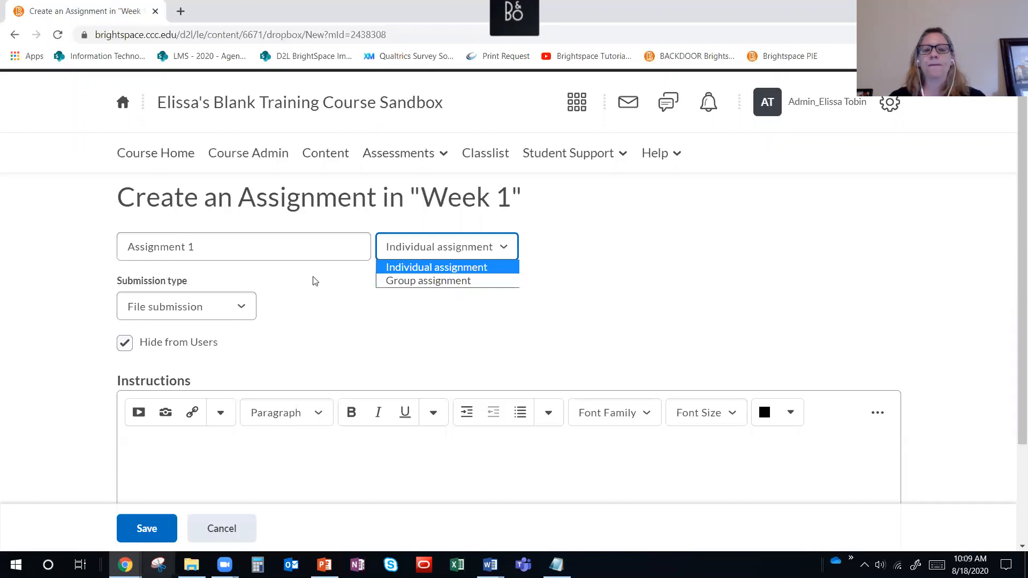
click(220, 268)
click(197, 254)
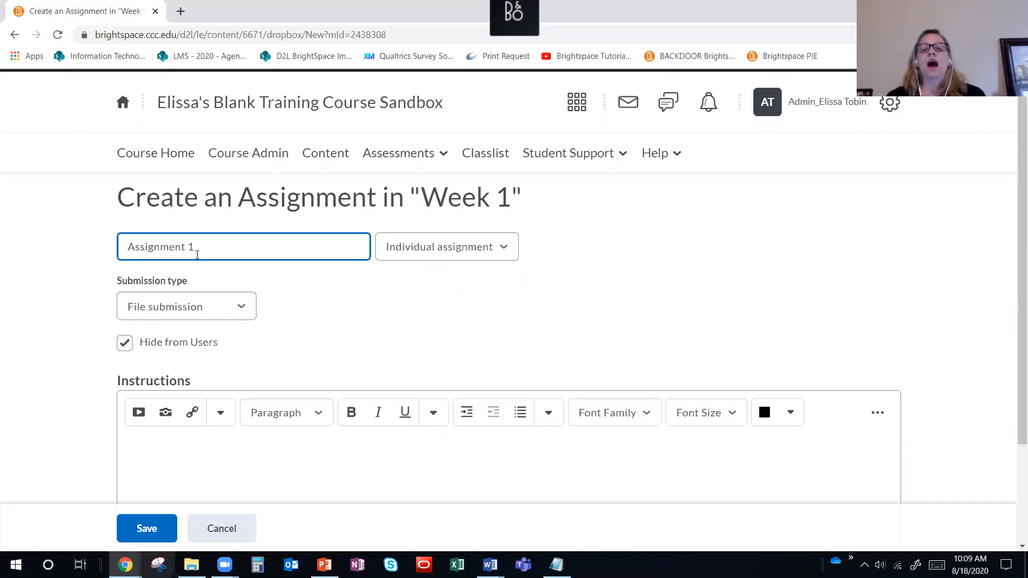
Set the submission type to Text submission and make the assignment visible to users.
click(192, 308)
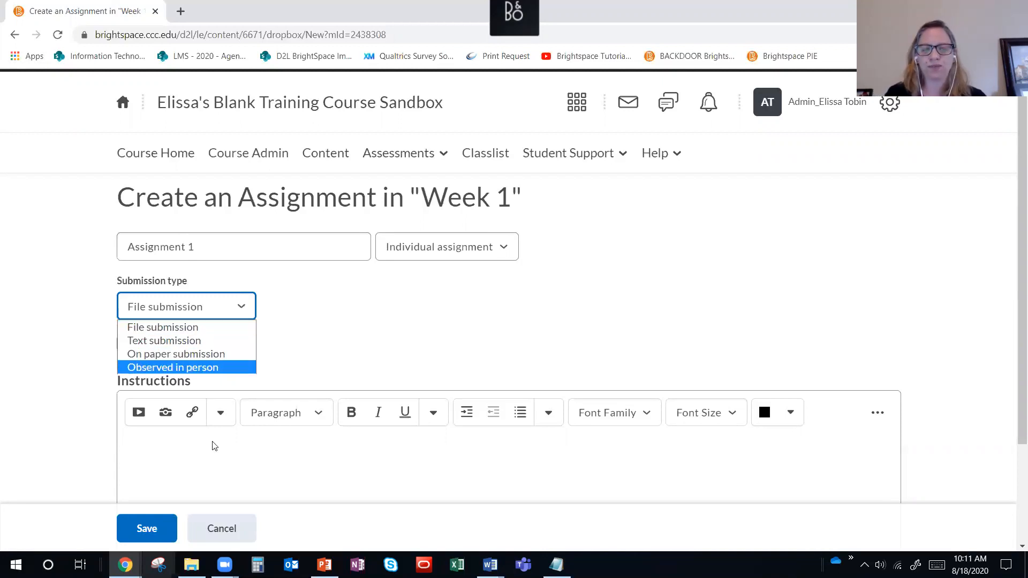
click(171, 328)
click(198, 319)
click(187, 341)
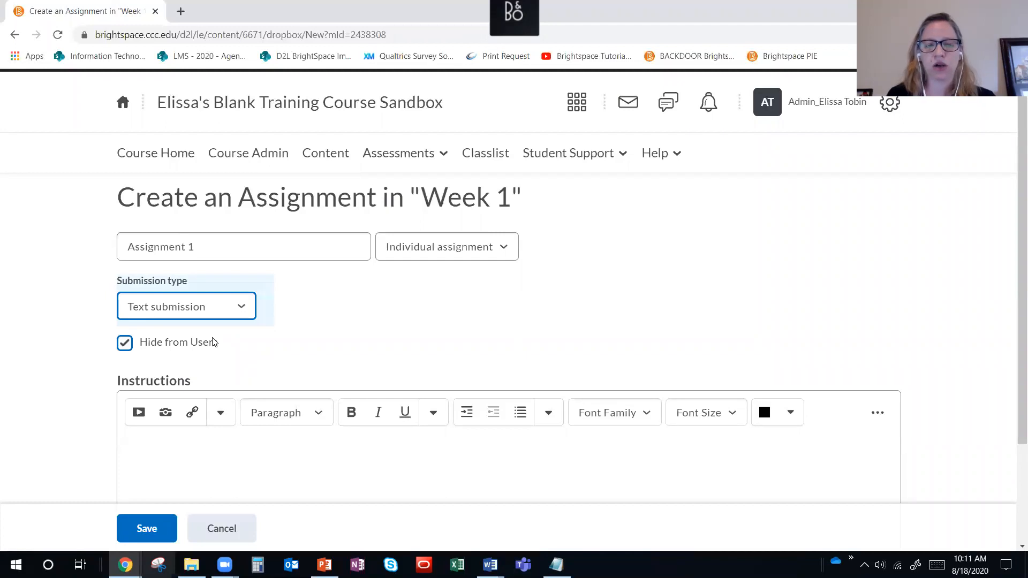
scroll(213, 343, down, 1)
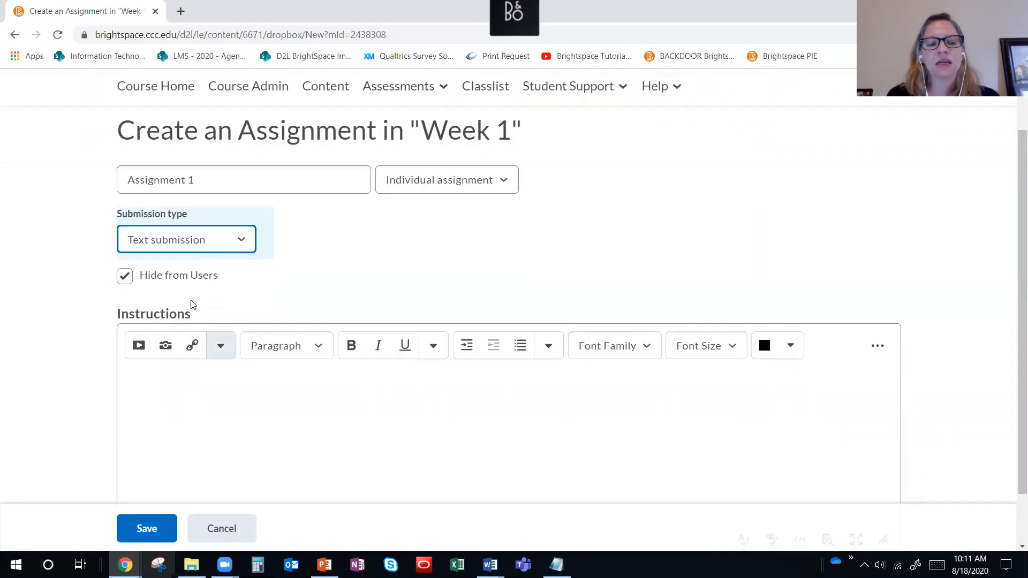
click(124, 277)
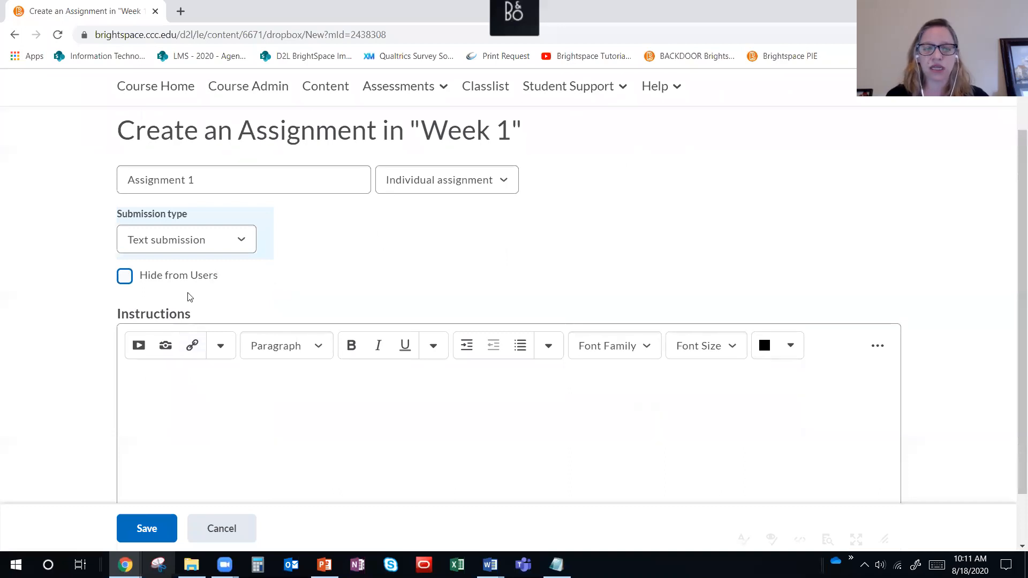
Enter the instructions "Write 2 paragraphs telling me about you and why you are taking my class." and save the assignment.
click(178, 379)
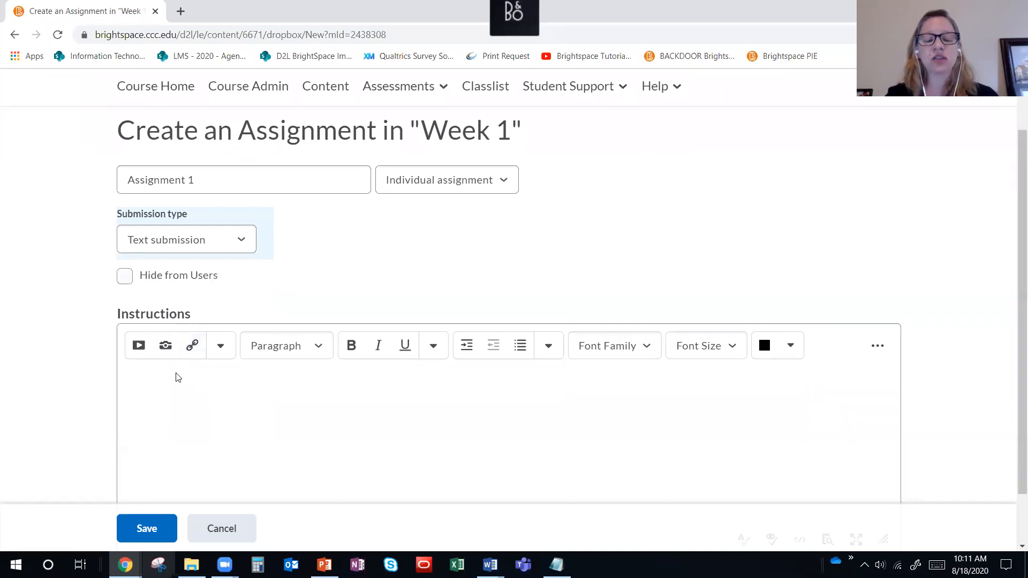
text(Write 2 paragr)
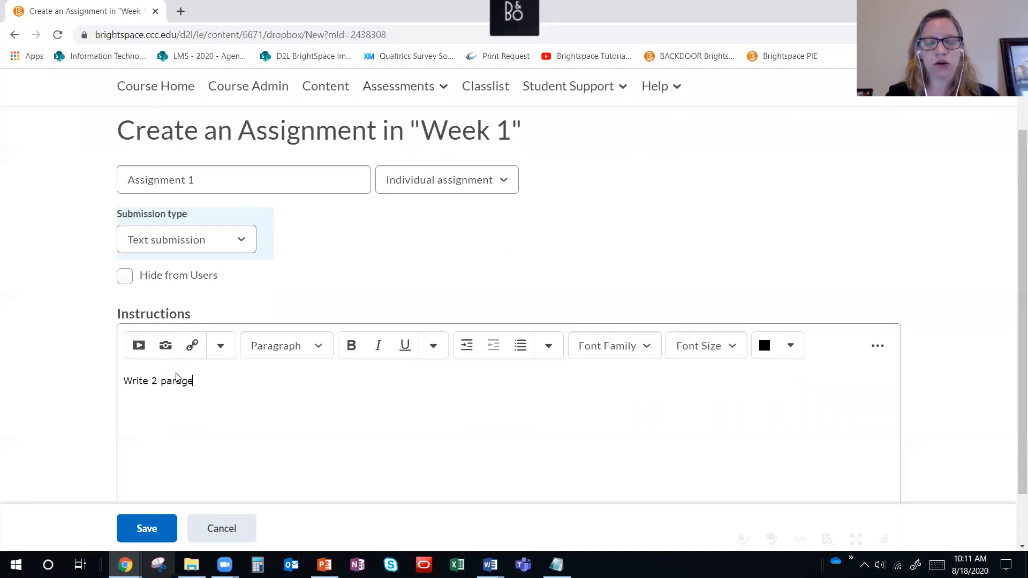
text(aphs telling me wh)
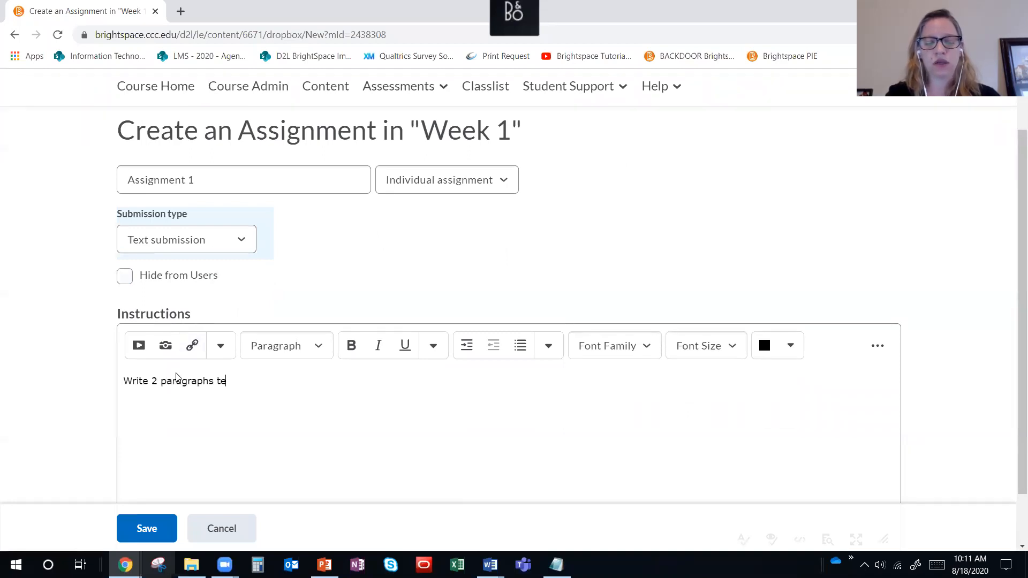
key(BackSpace)
text(ab)
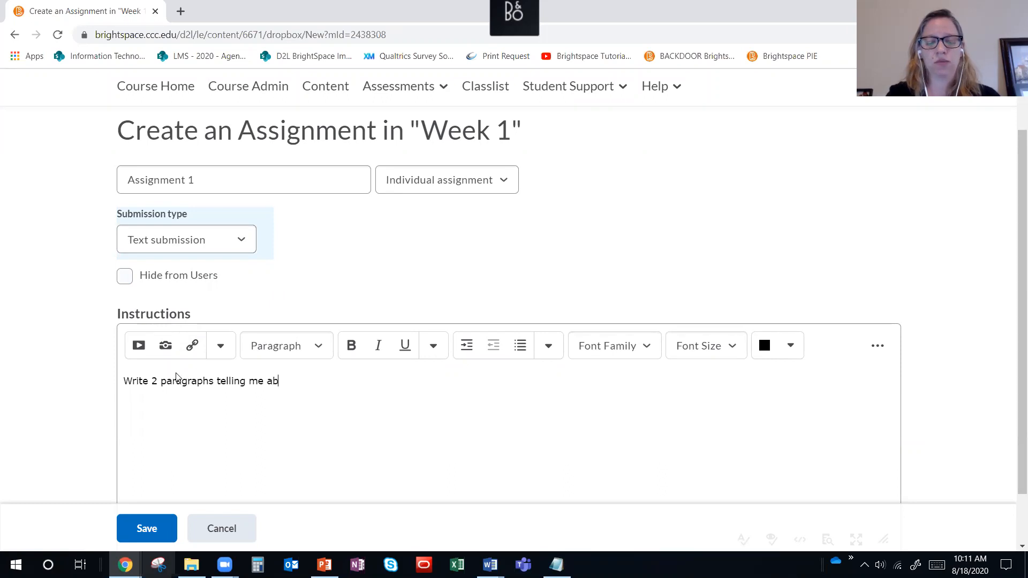
text(out you and why you are taking my class.)
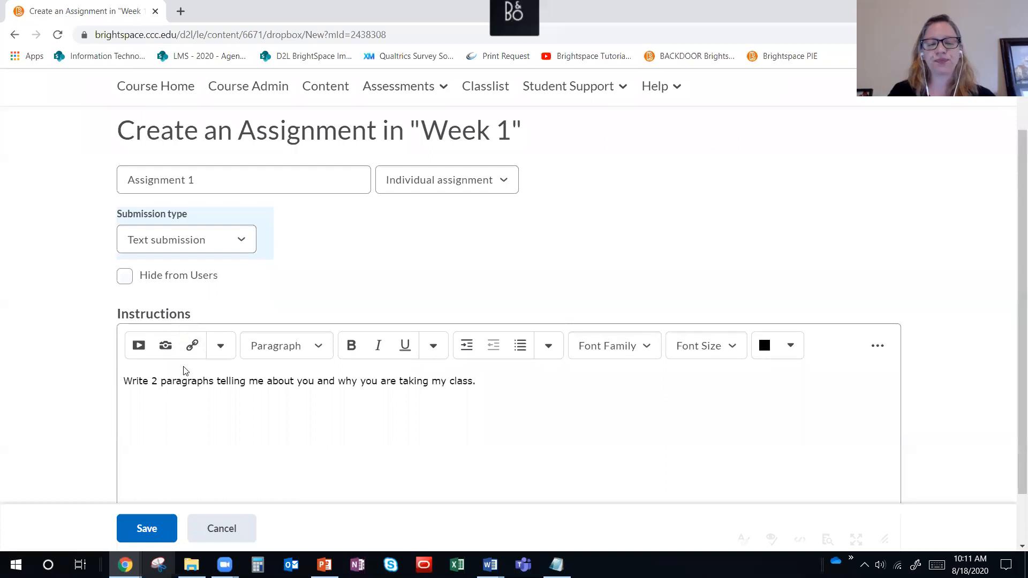
scroll(183, 370, down, 1)
click(151, 523)
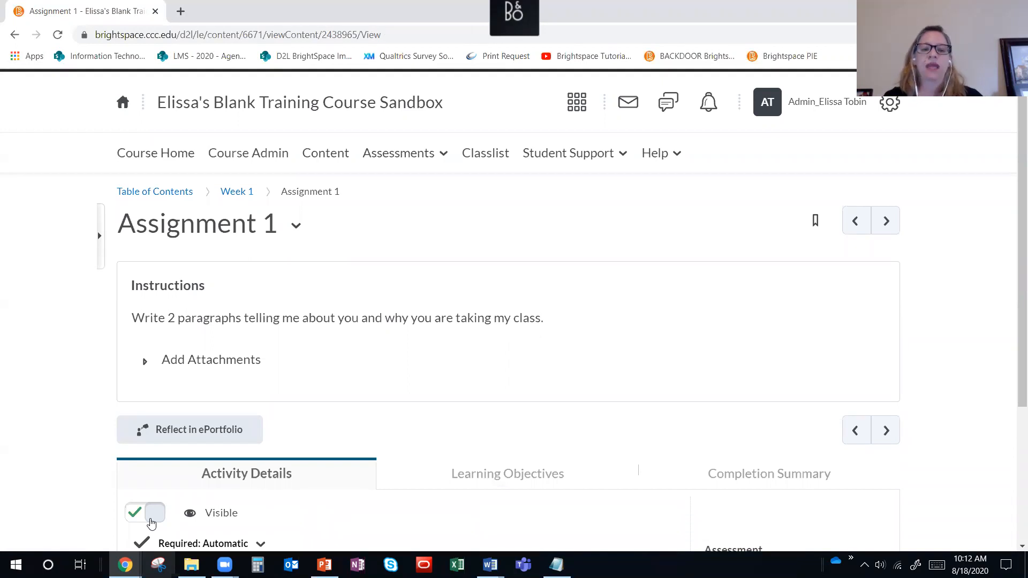
Add an assessment score of 10 points to Assignment 1.
scroll(339, 403, down, 3)
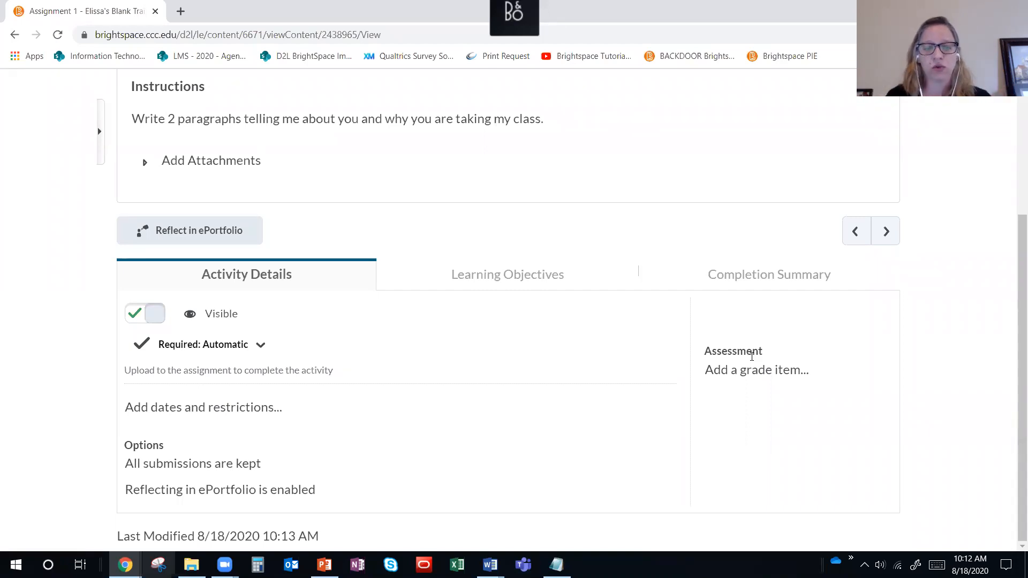
click(725, 374)
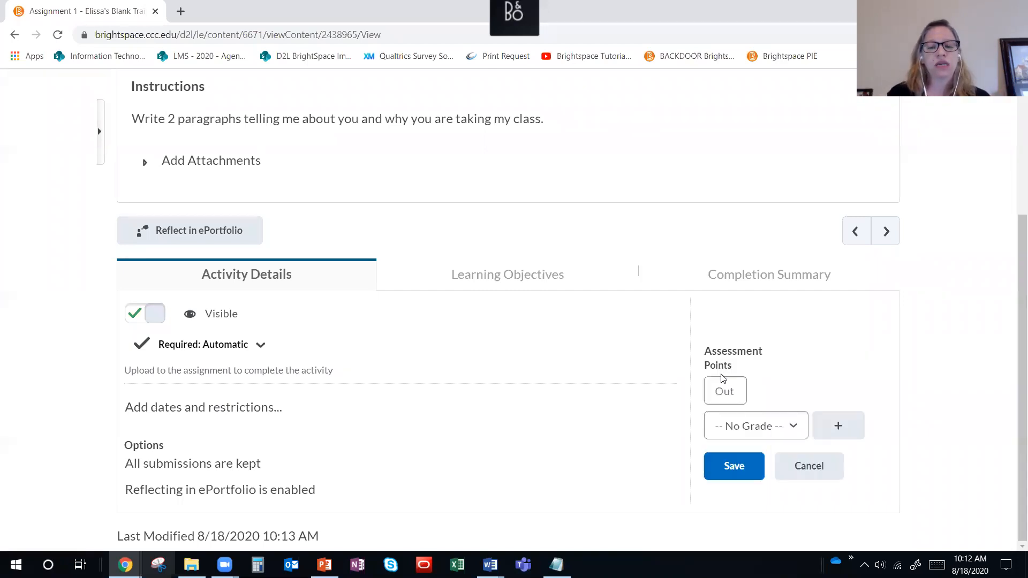
text(10)
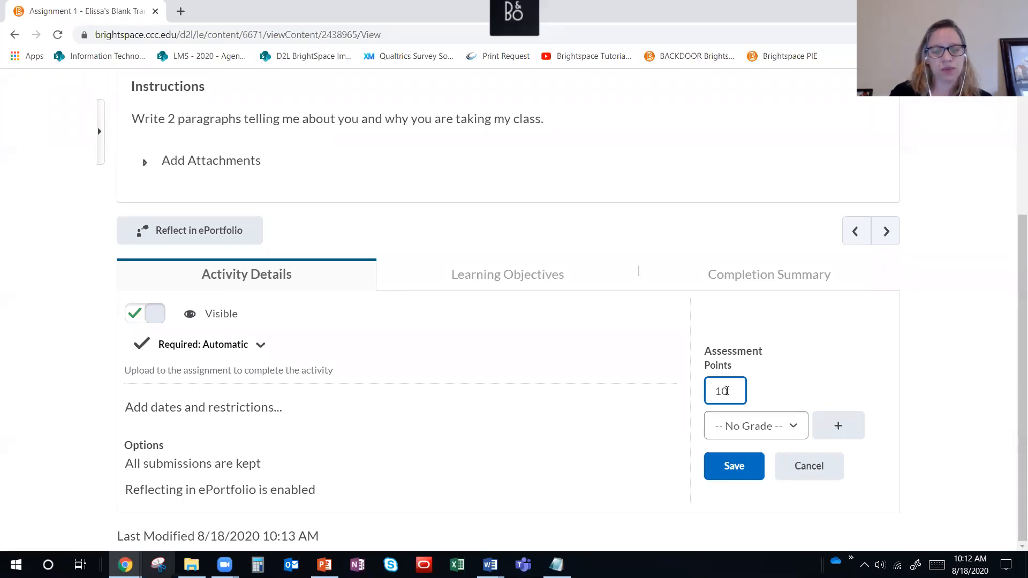
Set up a new Numeric grade item named "Assignment 1", leaving its short name empty.
click(843, 429)
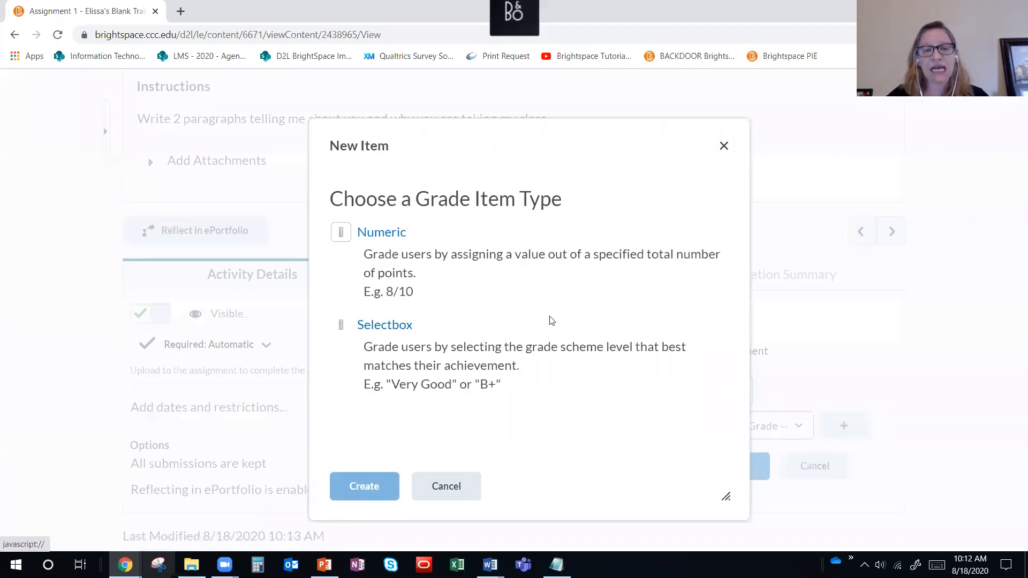
click(392, 234)
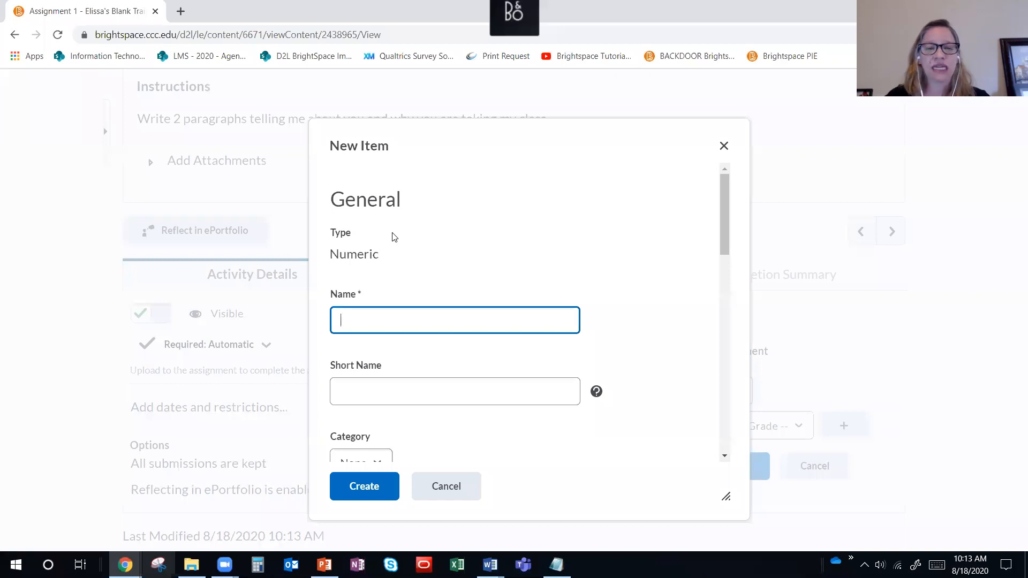
text(Assignment 1)
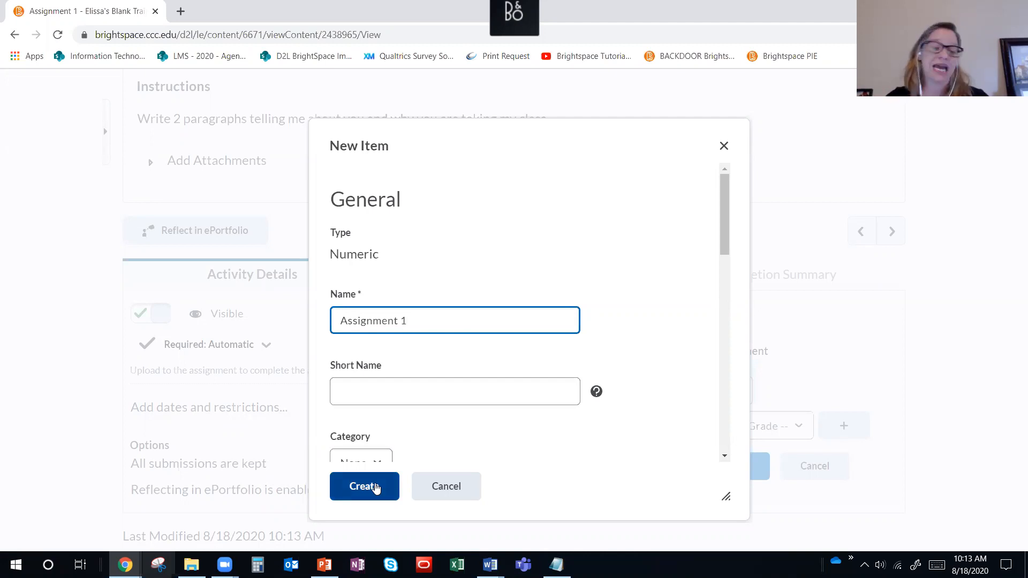
drag(604, 142, 425, 117)
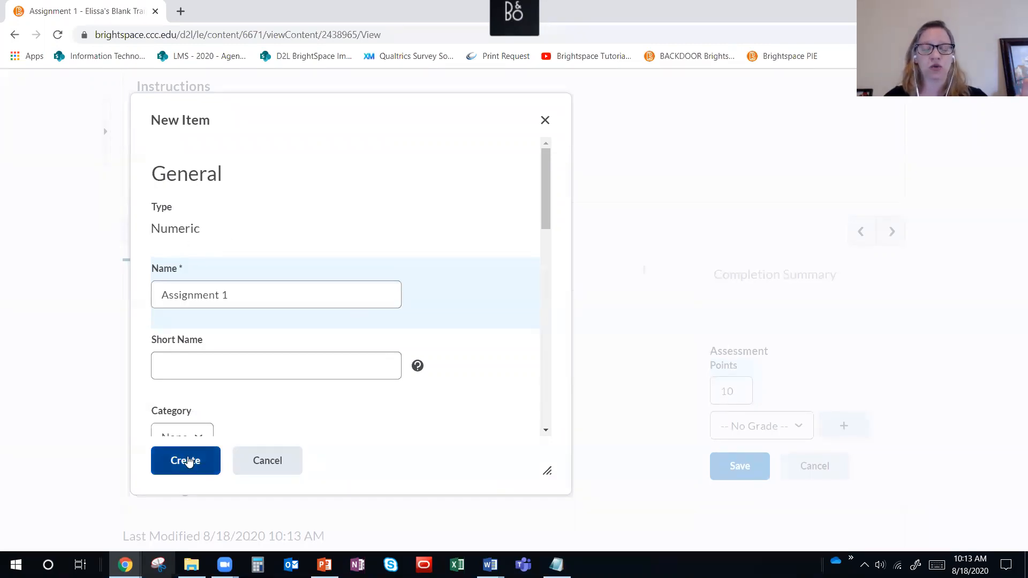
click(271, 361)
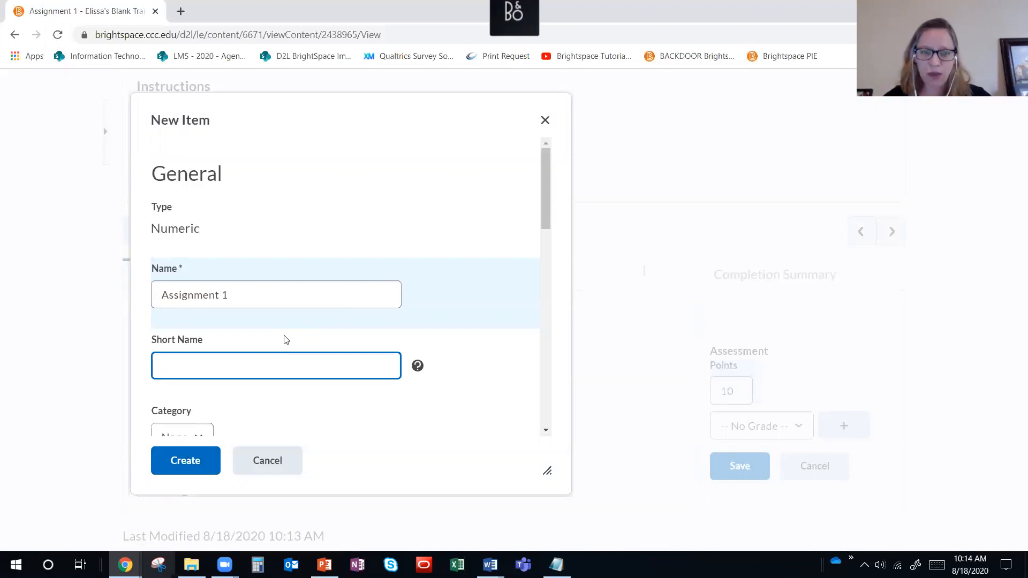
click(275, 301)
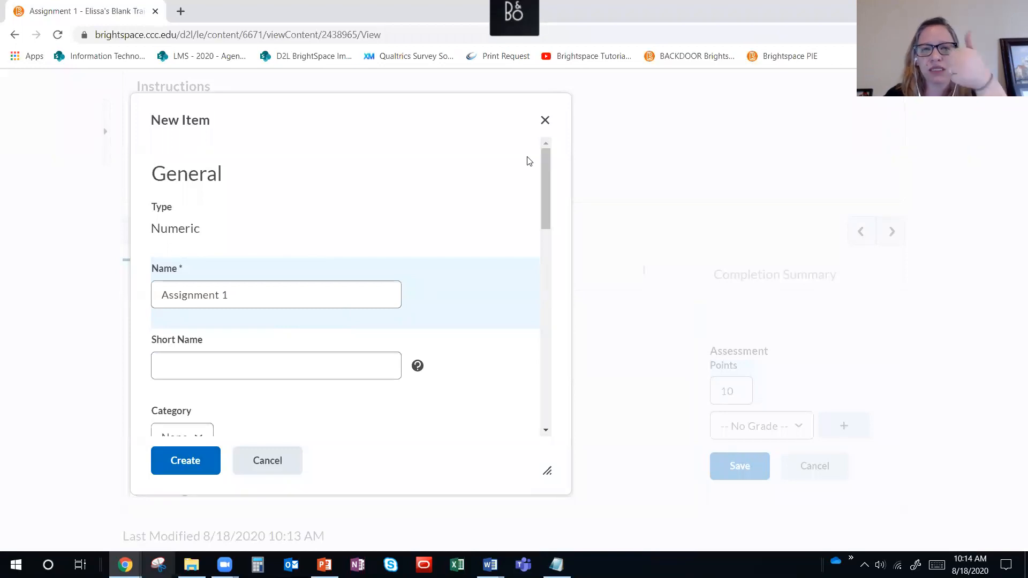
Create the grade item with a maximum of 10 points and no availability restrictions, and save the assignment's assessment settings.
drag(546, 160, 550, 225)
click(195, 339)
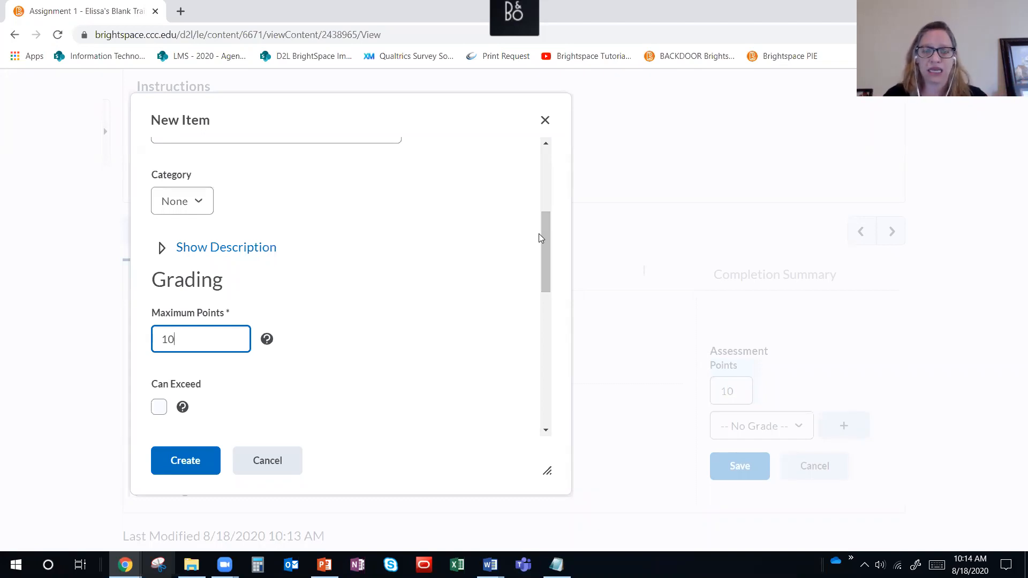
drag(548, 230, 548, 371)
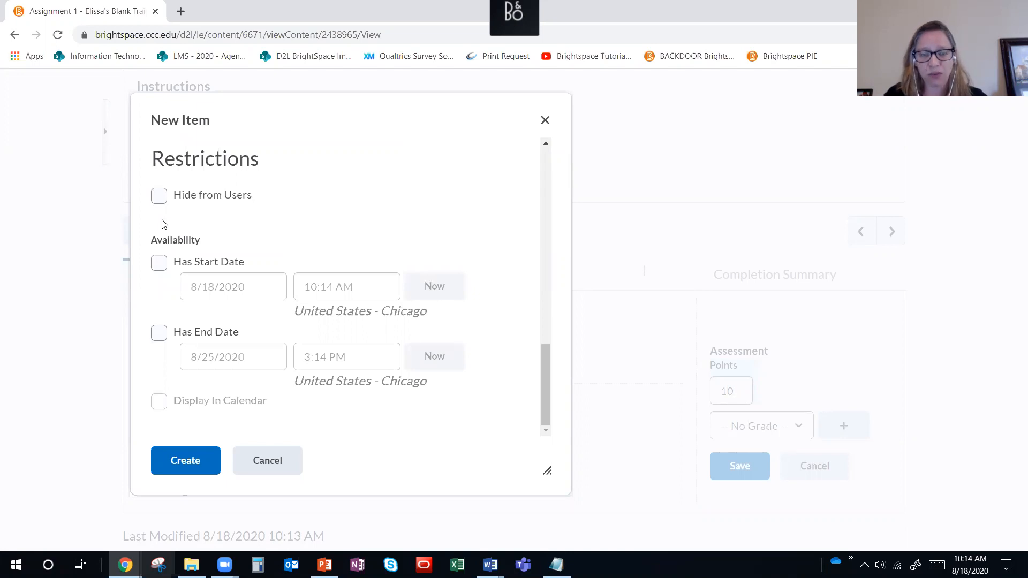
scroll(329, 287, up, 10)
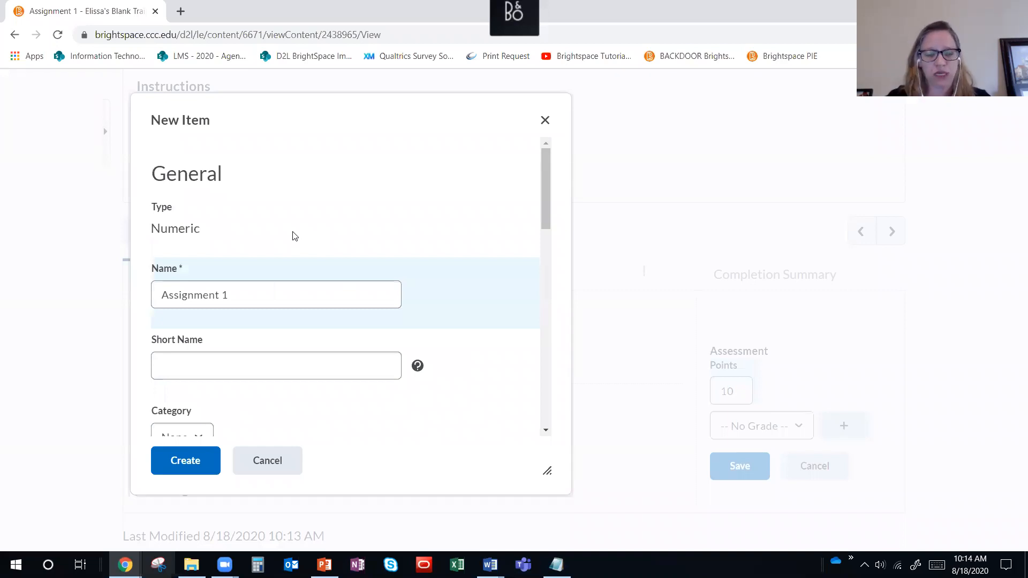
click(177, 454)
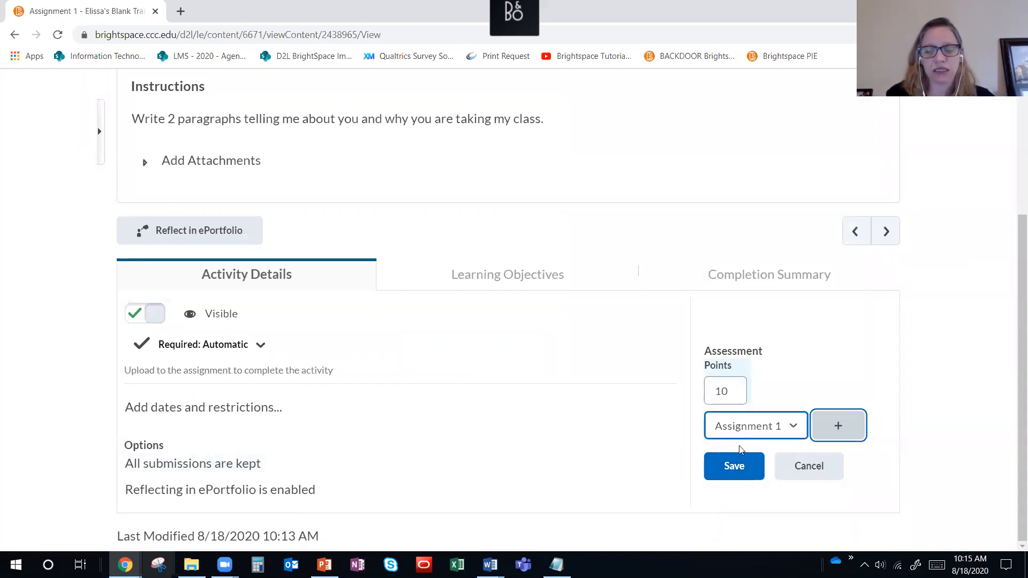
click(731, 469)
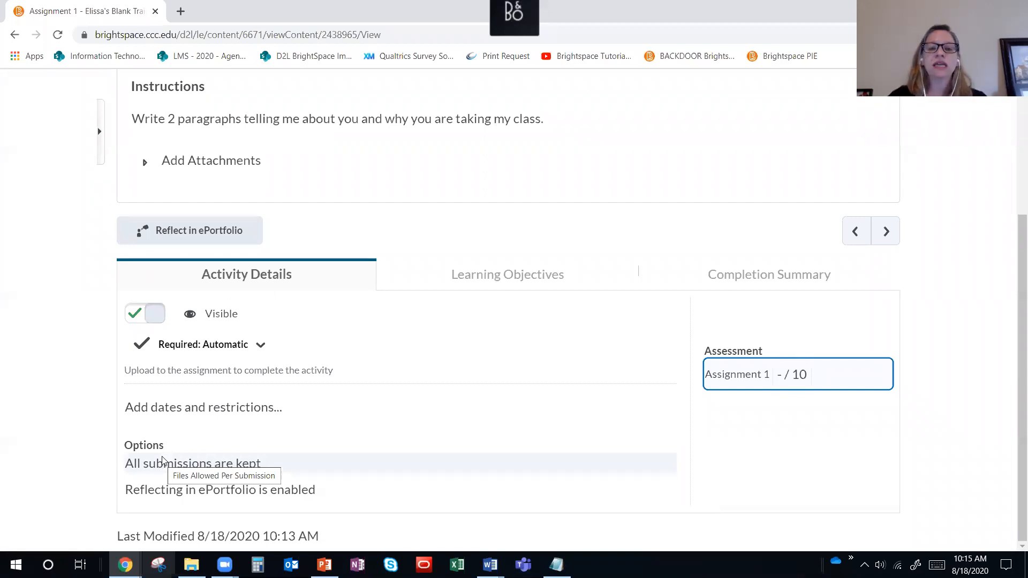
scroll(167, 456, up, 4)
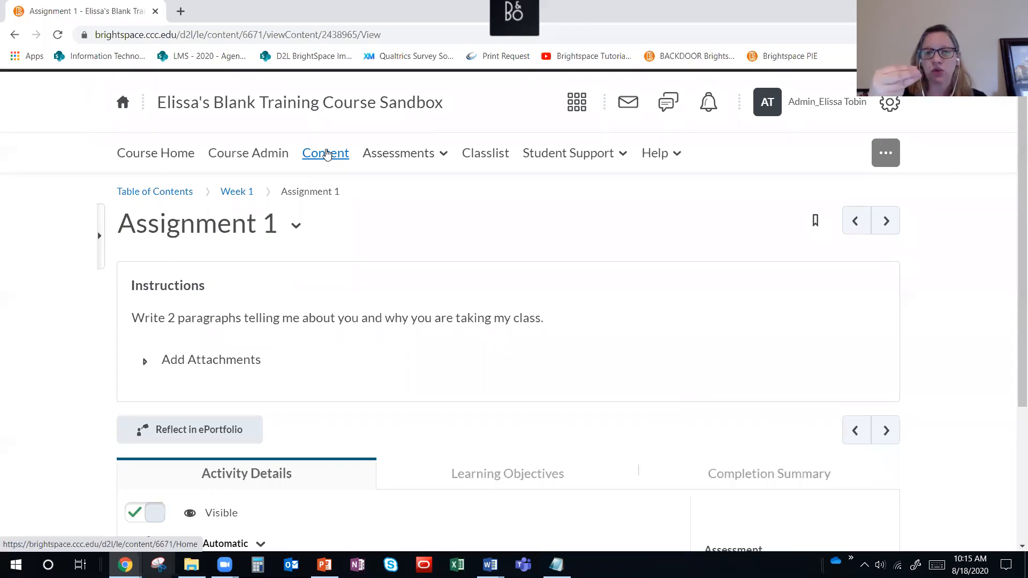
Return to the course content and look over the Week 1 module with its new assignment.
click(326, 155)
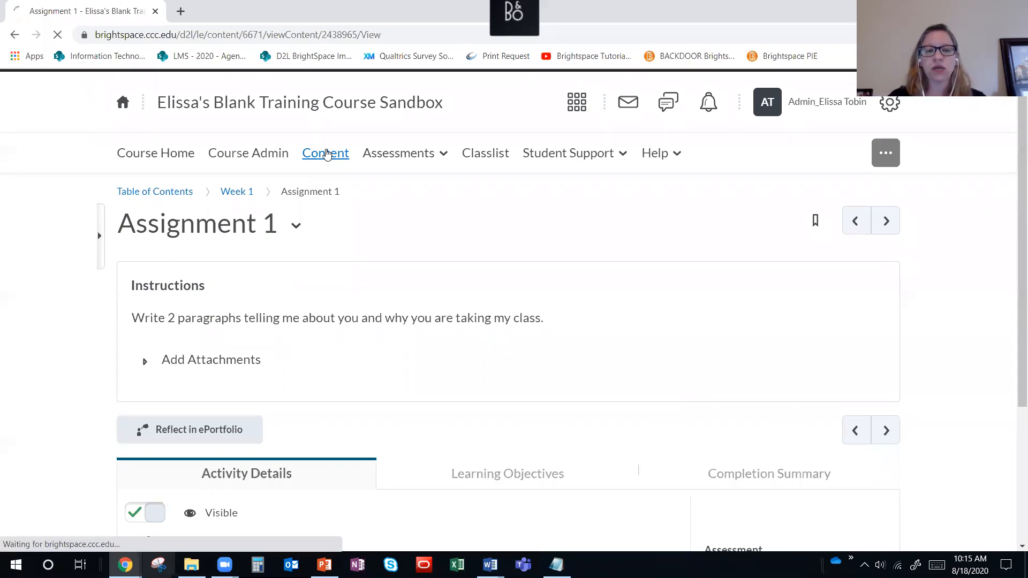
scroll(498, 281, down, 1)
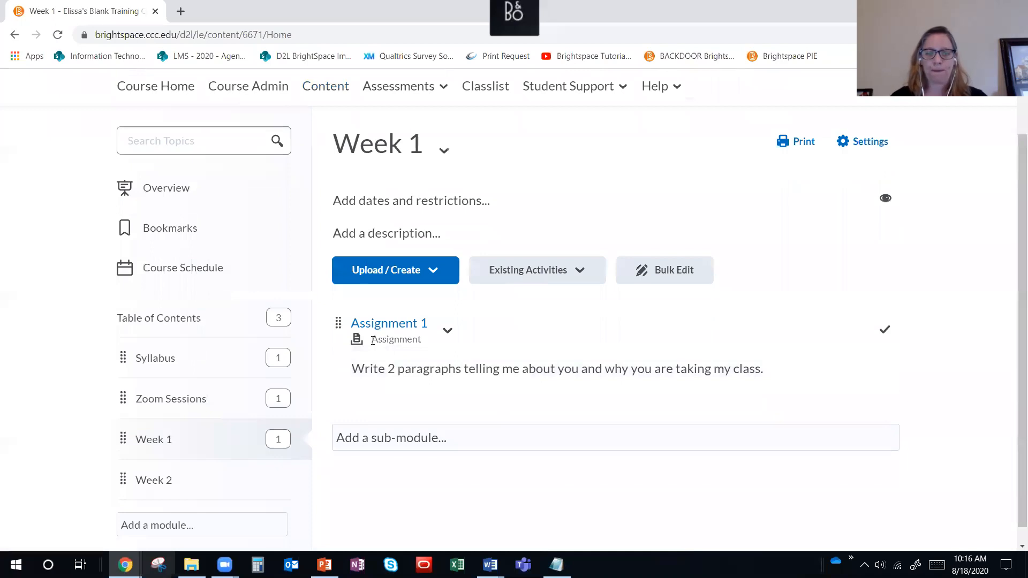
scroll(373, 340, up, 2)
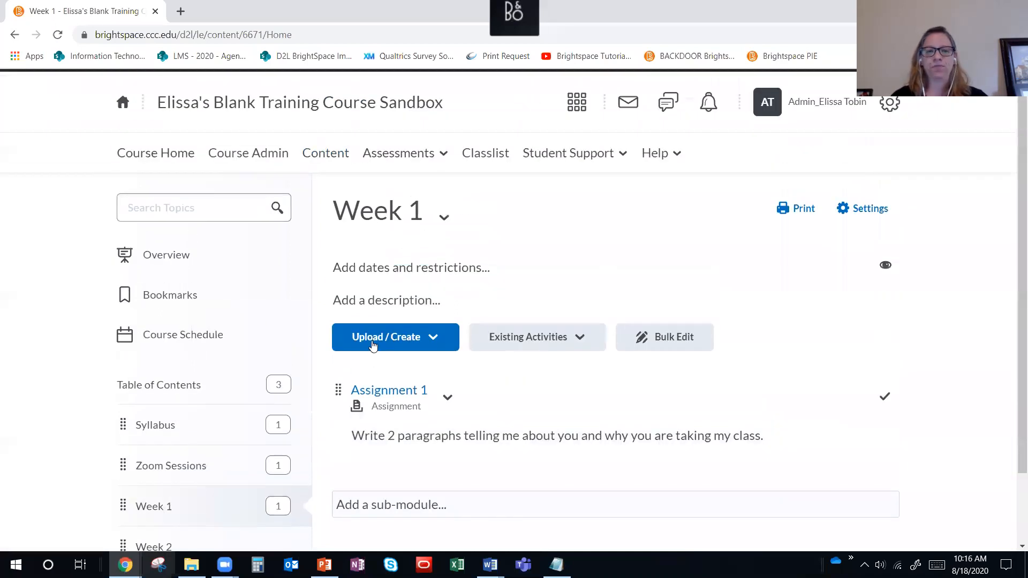
click(393, 160)
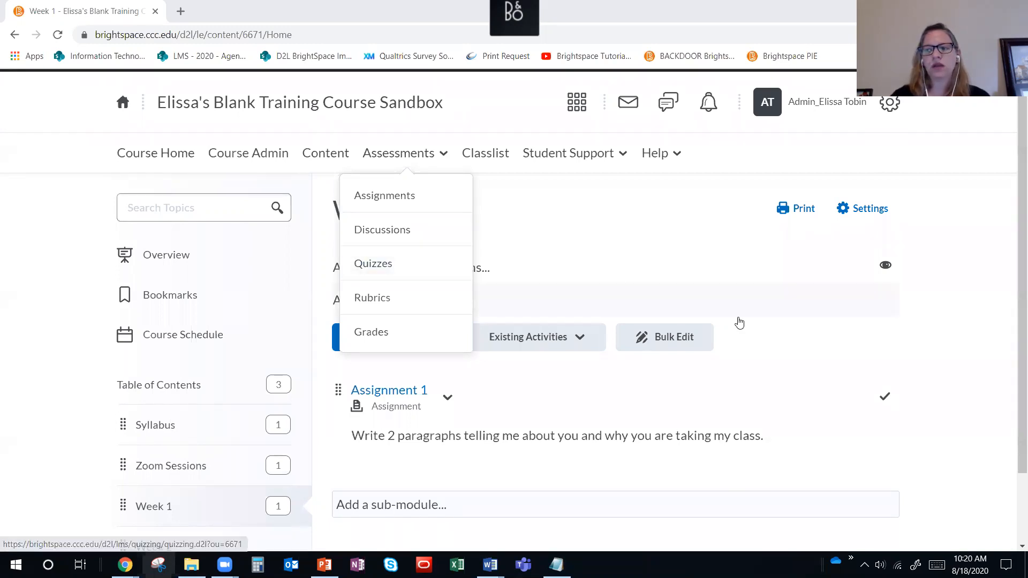
click(664, 244)
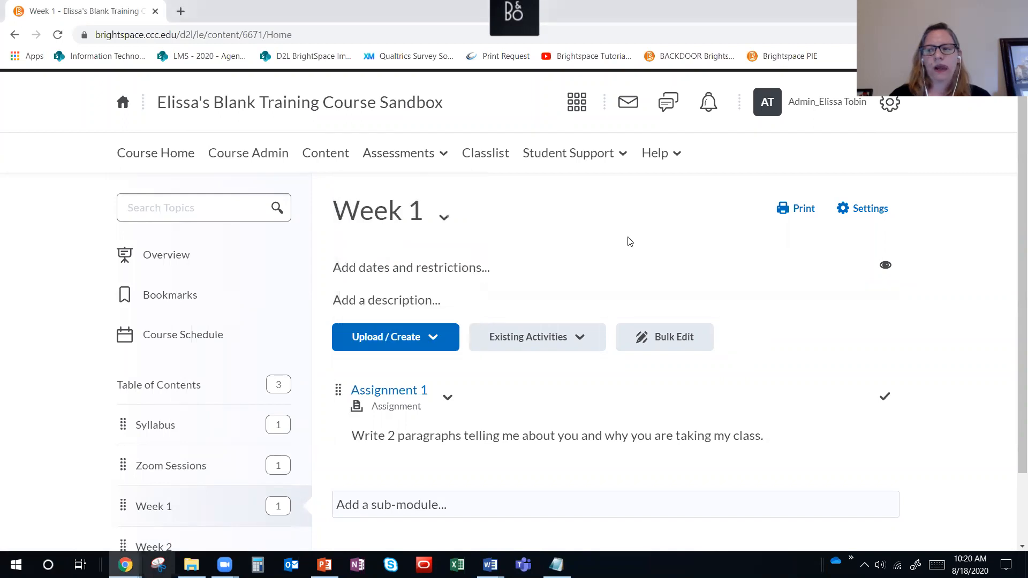
click(403, 159)
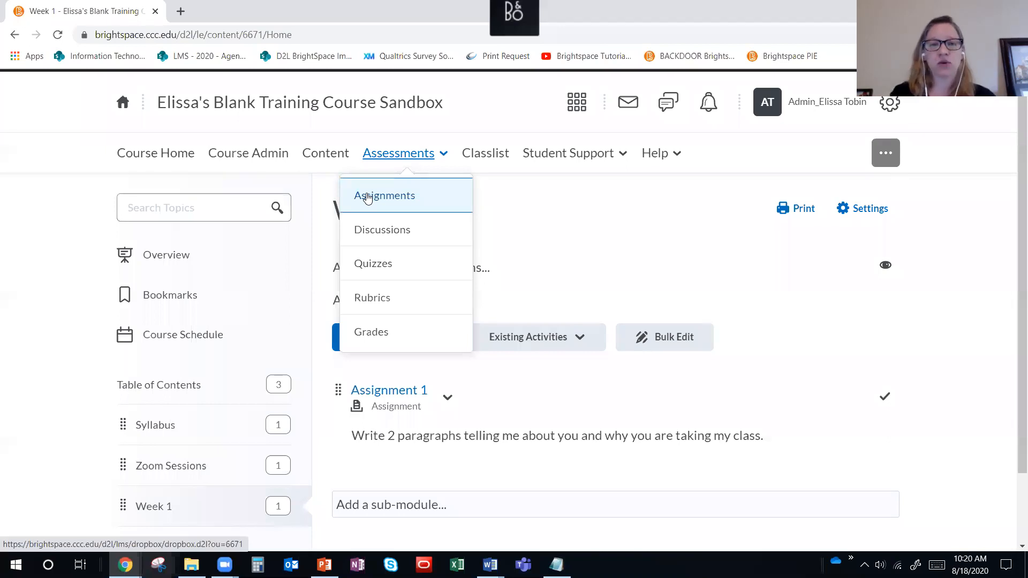
Look through the Course Administration page for the available assessment tools.
click(259, 155)
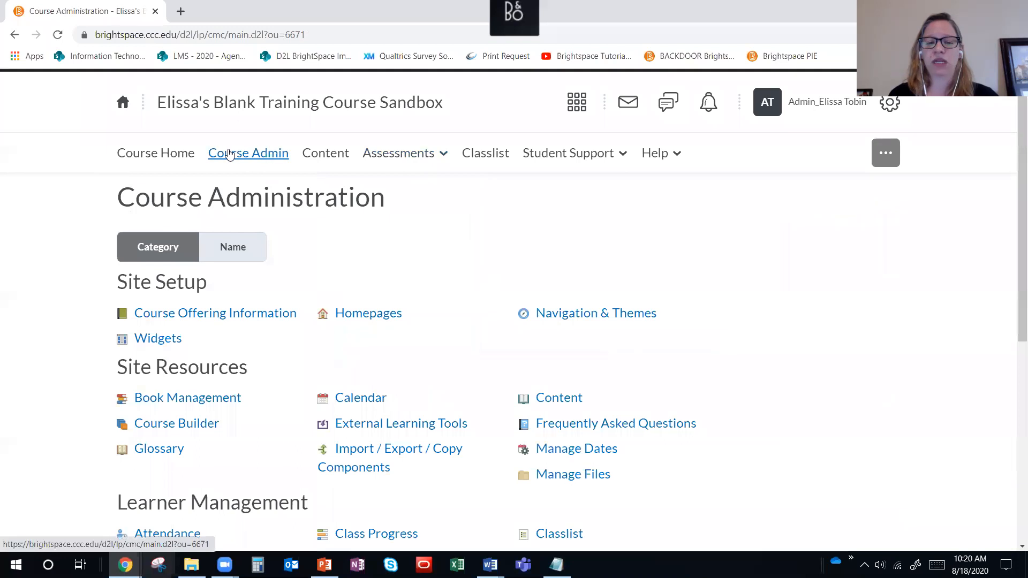
scroll(321, 230, down, 6)
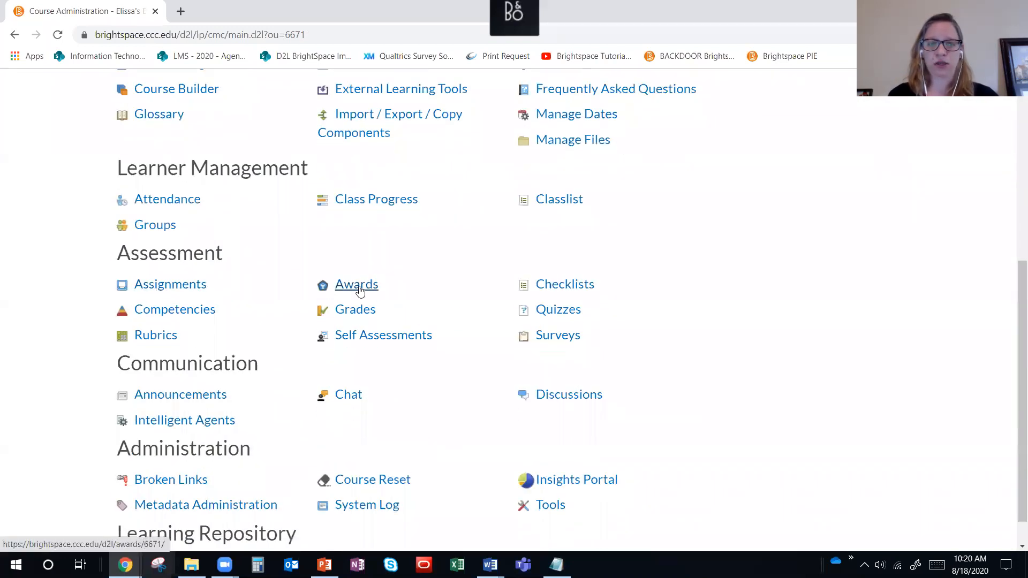
scroll(360, 290, up, 6)
Start a new assignment from the course's Assignments list and name it "Assignment 2 (file upload)".
click(397, 154)
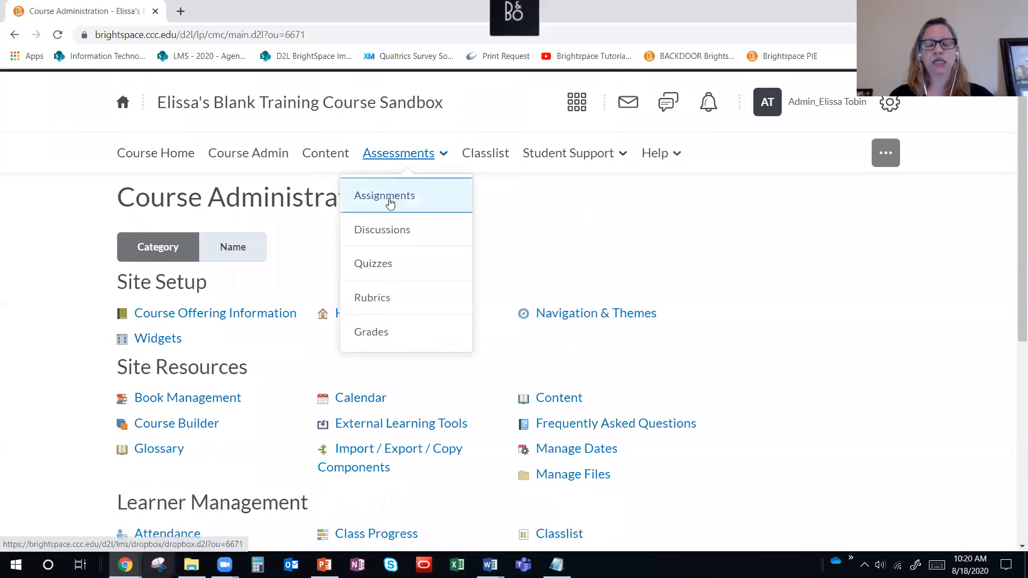
click(390, 204)
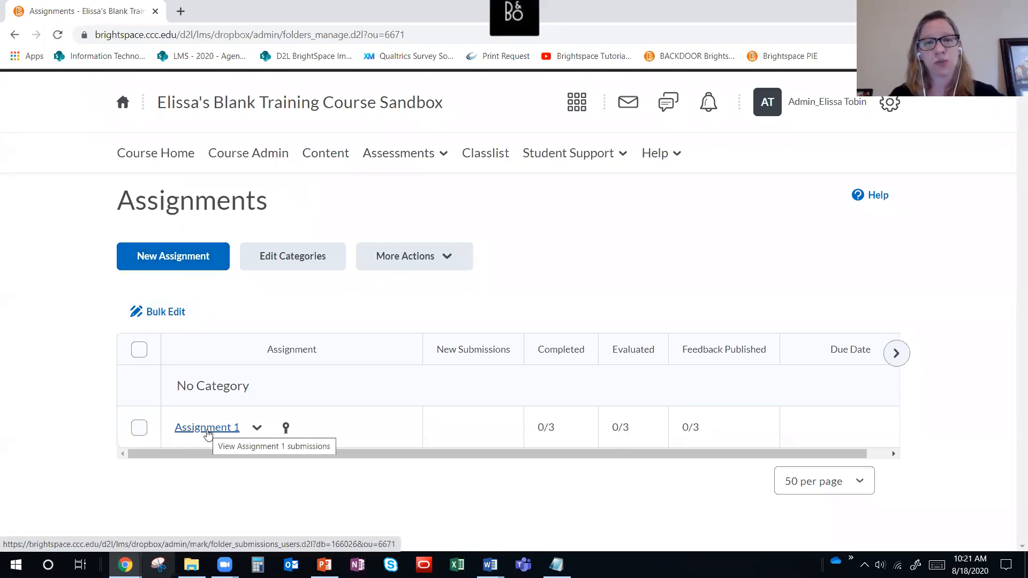
click(173, 255)
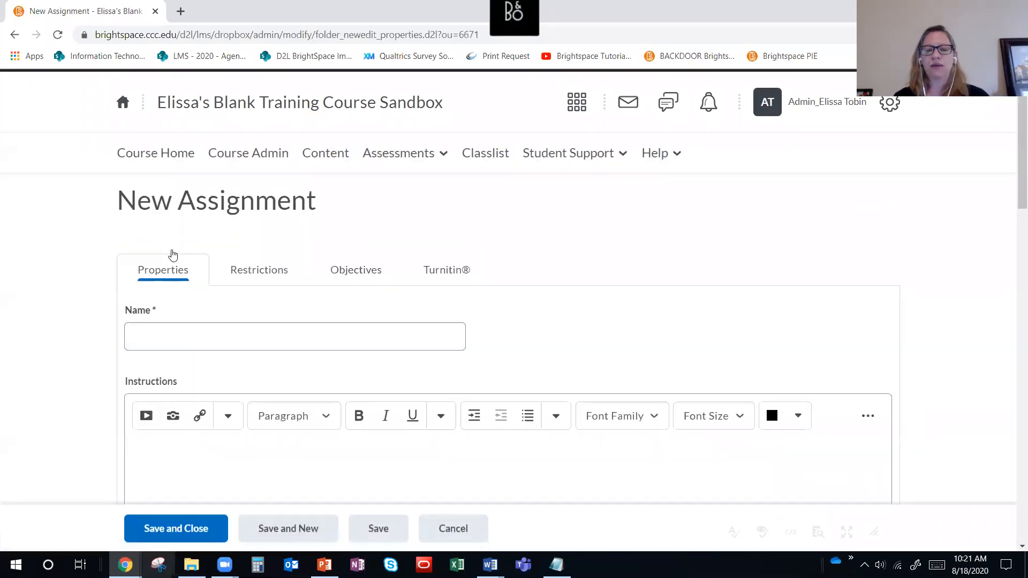
scroll(476, 254, down, 2)
click(322, 215)
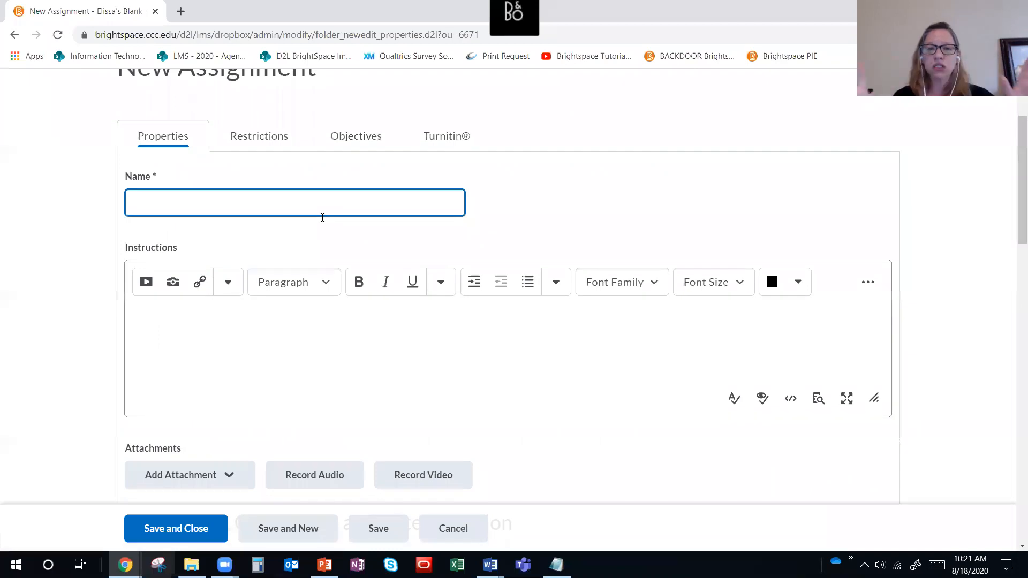
text(As)
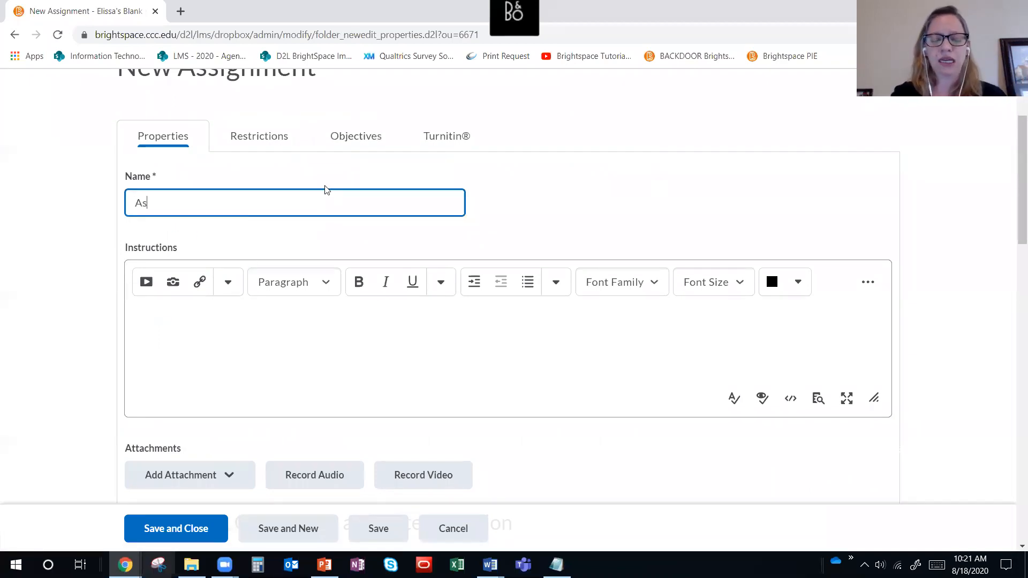
text(signment 2)
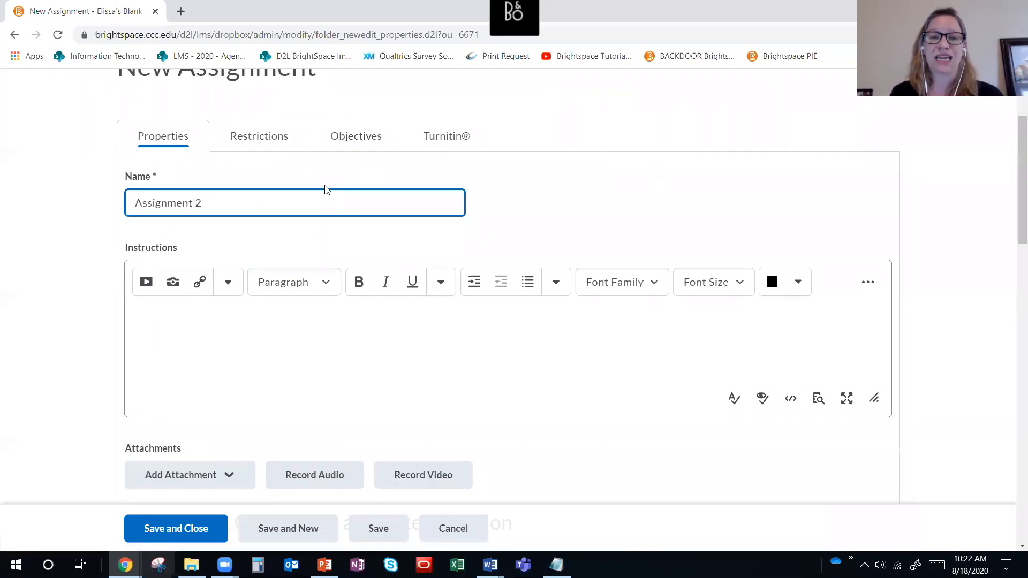
text( (f)
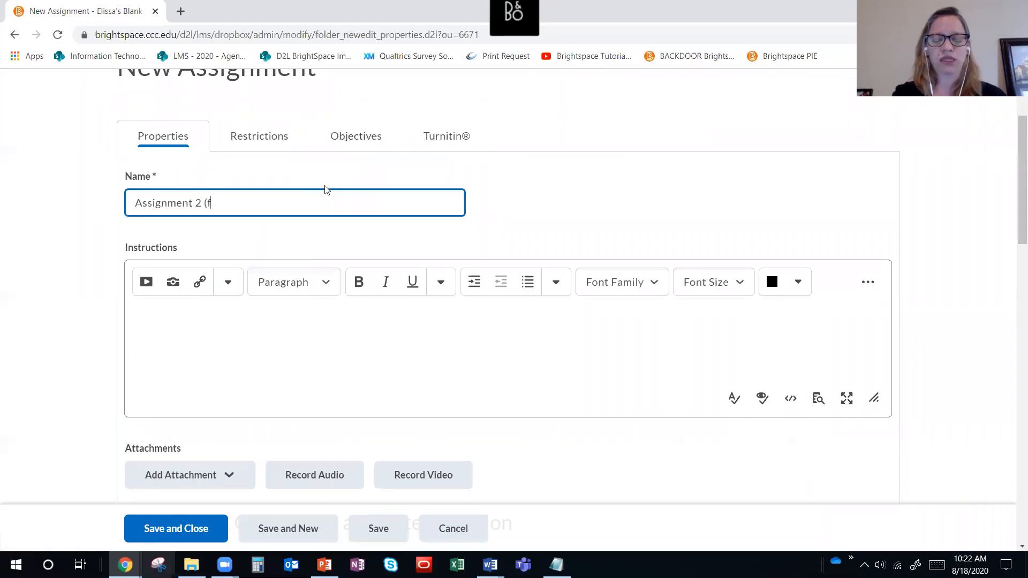
text(ile upload))
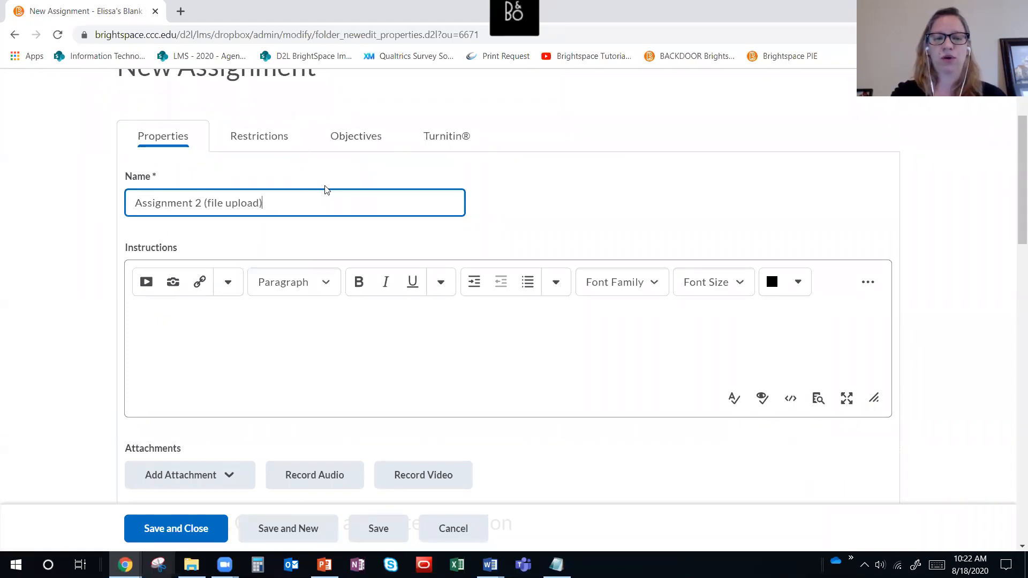
Enter the assignment instructions "Upload your paper 1 essay to this assignment.".
click(248, 359)
text(Attach your)
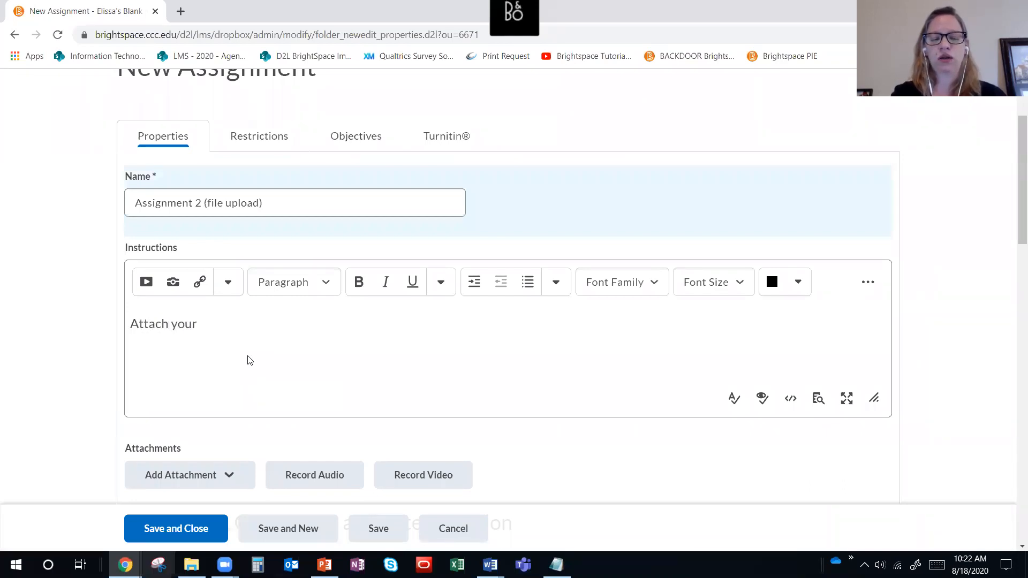
text( paper 1 essay)
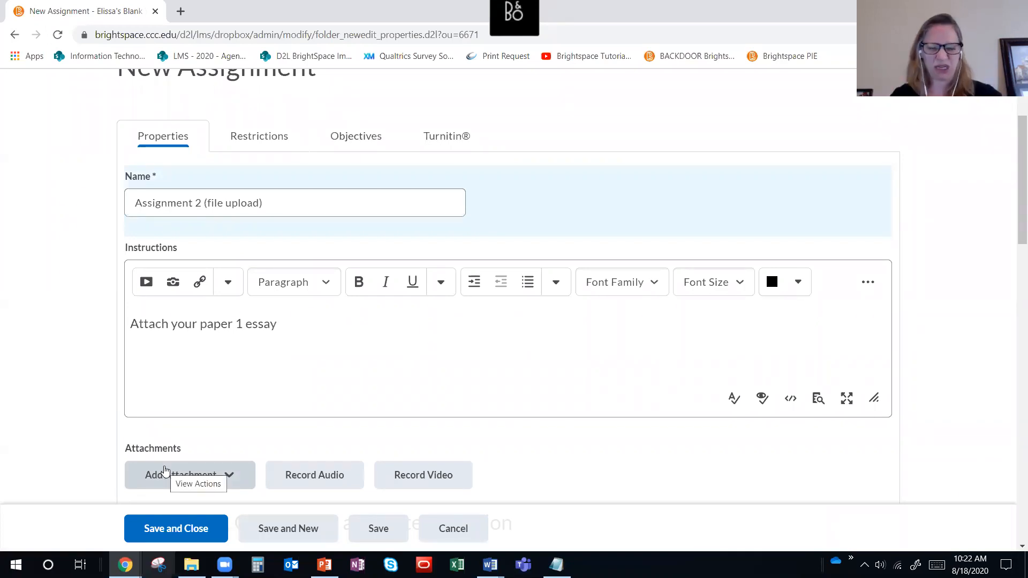
text(ot)
key(BackSpace)
key(BackSpace)
key(BackSpace)
text(to th)
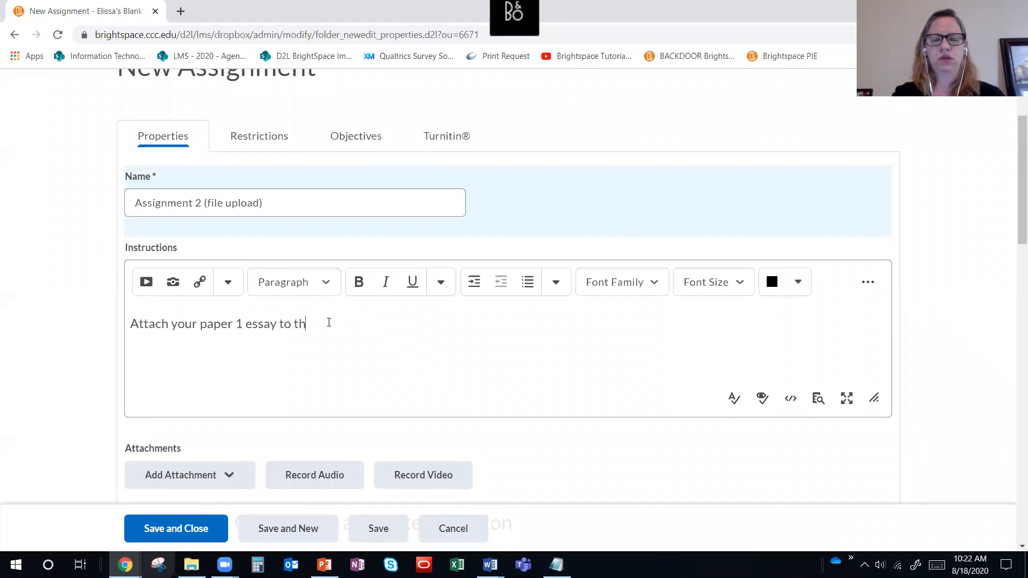
text(is assignment.)
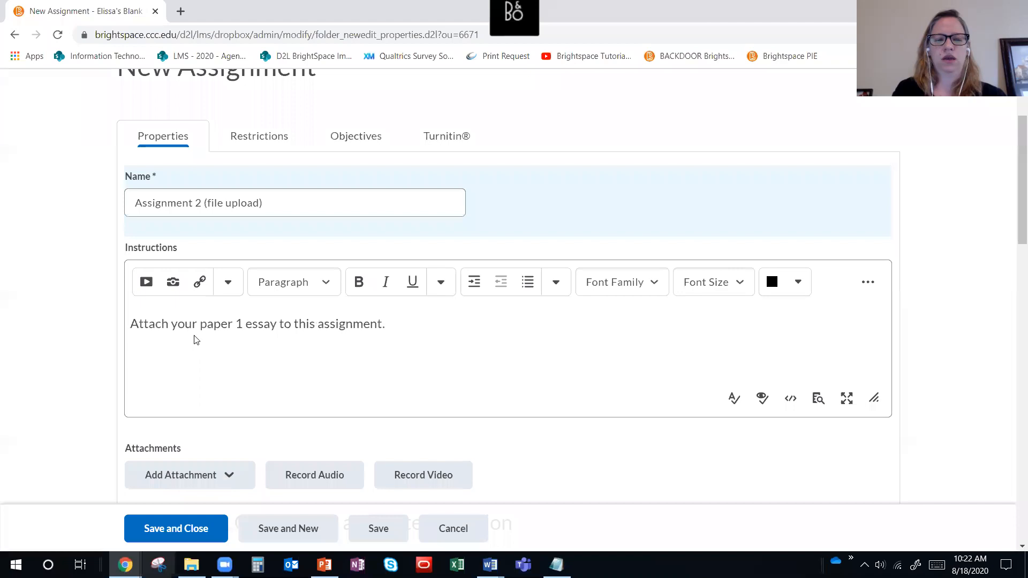
double_click(167, 323)
text(Upload)
Examine the attachment area and the Insert Stuff options for the instructions without inserting anything.
scroll(252, 327, down, 4)
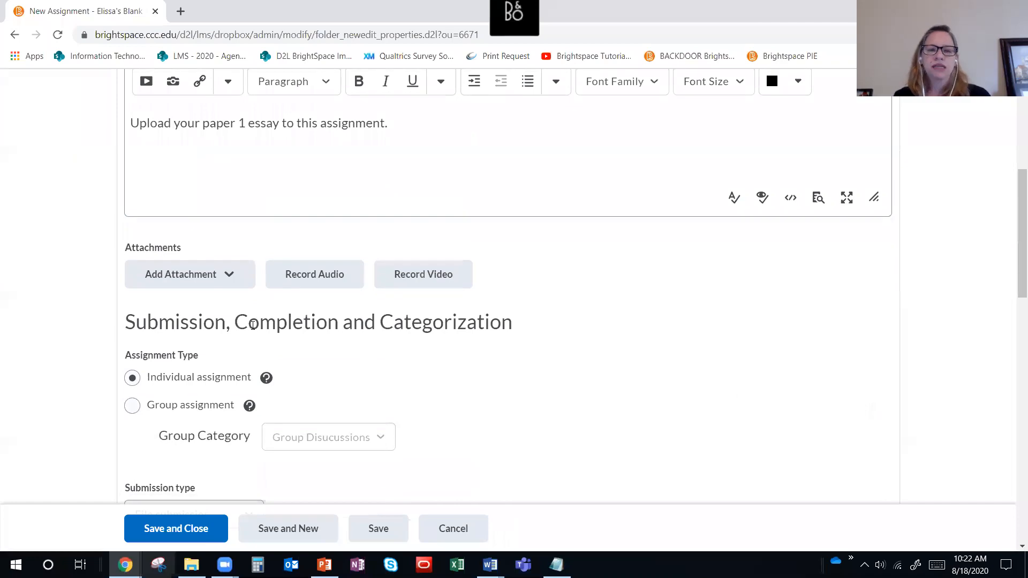
scroll(252, 325, up, 1)
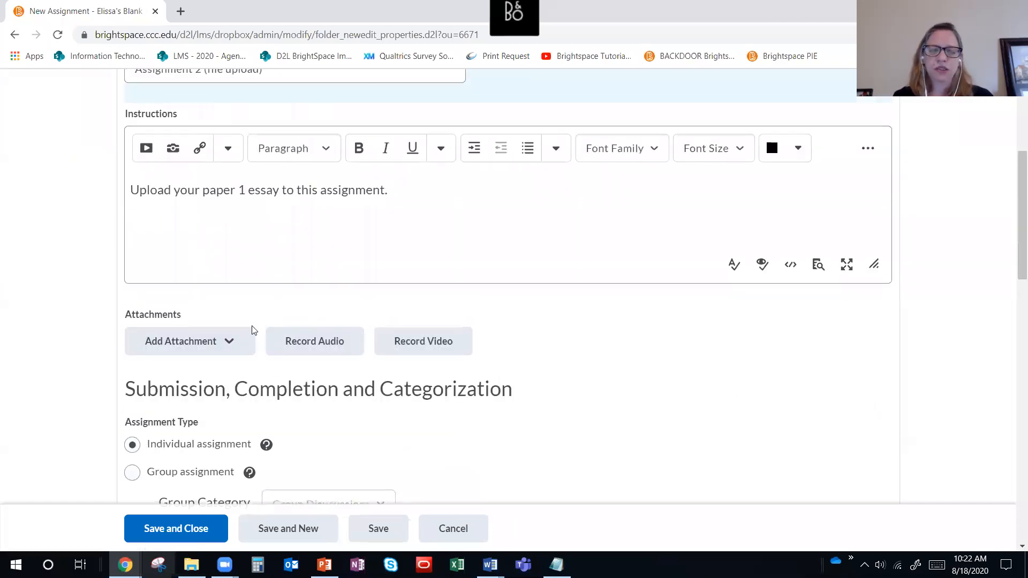
scroll(214, 306, down, 1)
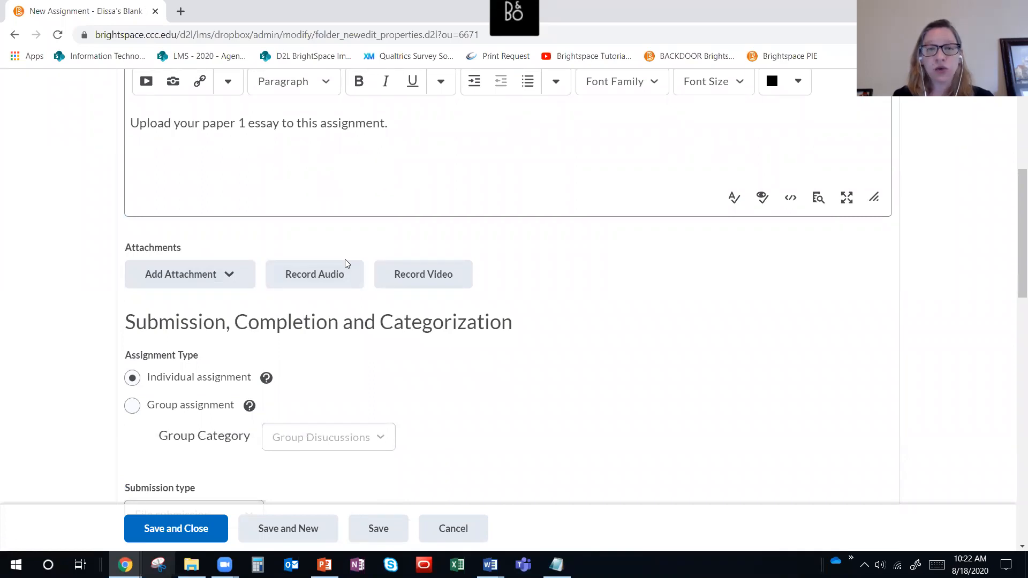
scroll(346, 263, up, 1)
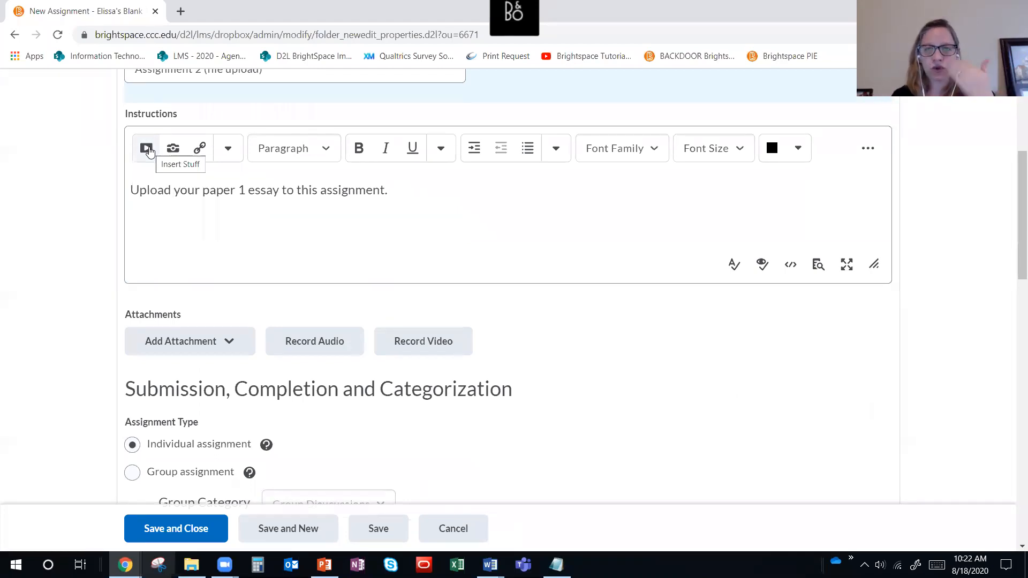
click(147, 149)
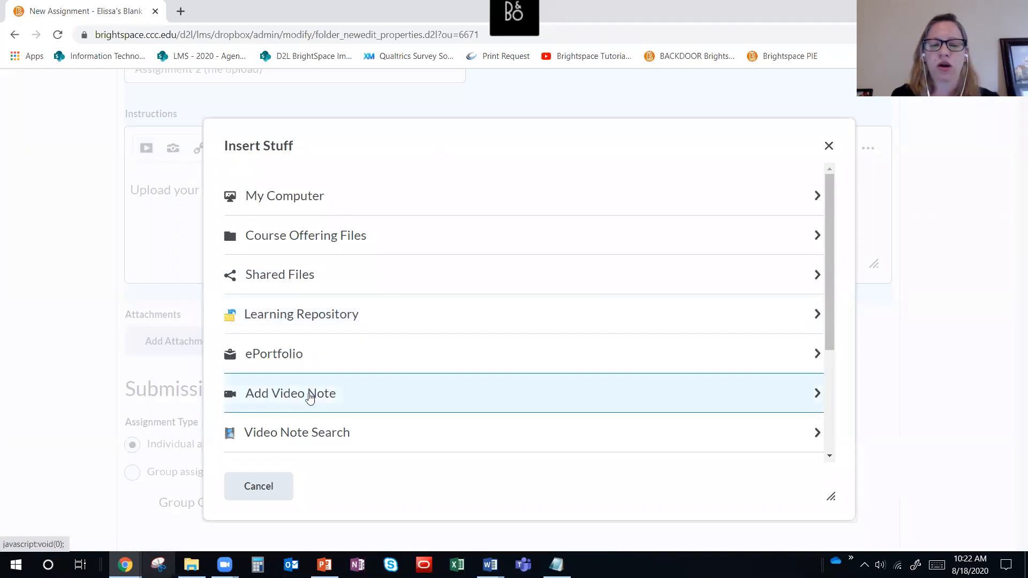
click(829, 146)
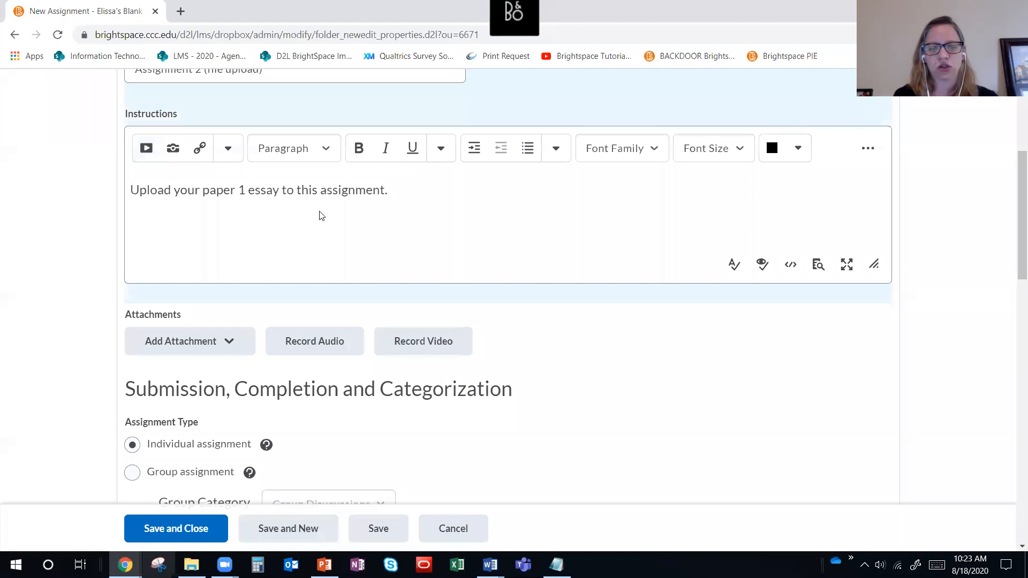
Review the assignment type and the available submission types, keeping Individual assignment and File submission.
scroll(324, 215, down, 1)
scroll(323, 214, down, 2)
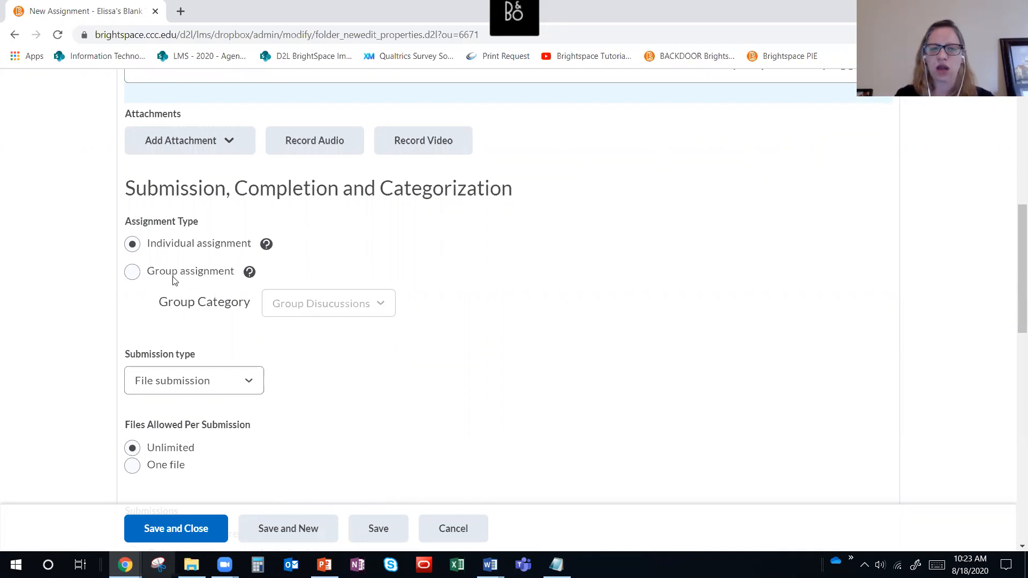
scroll(175, 281, down, 3)
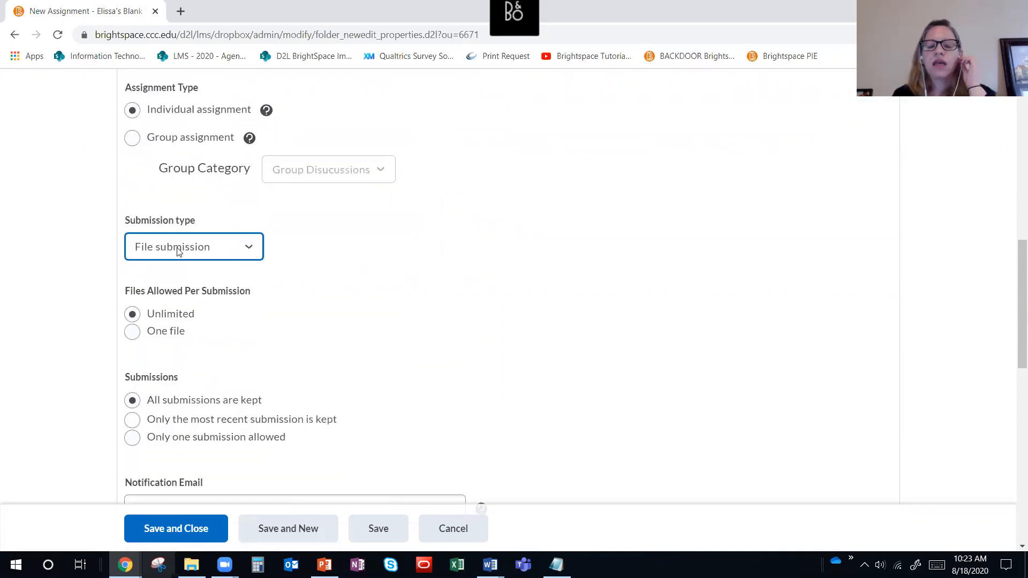
click(178, 252)
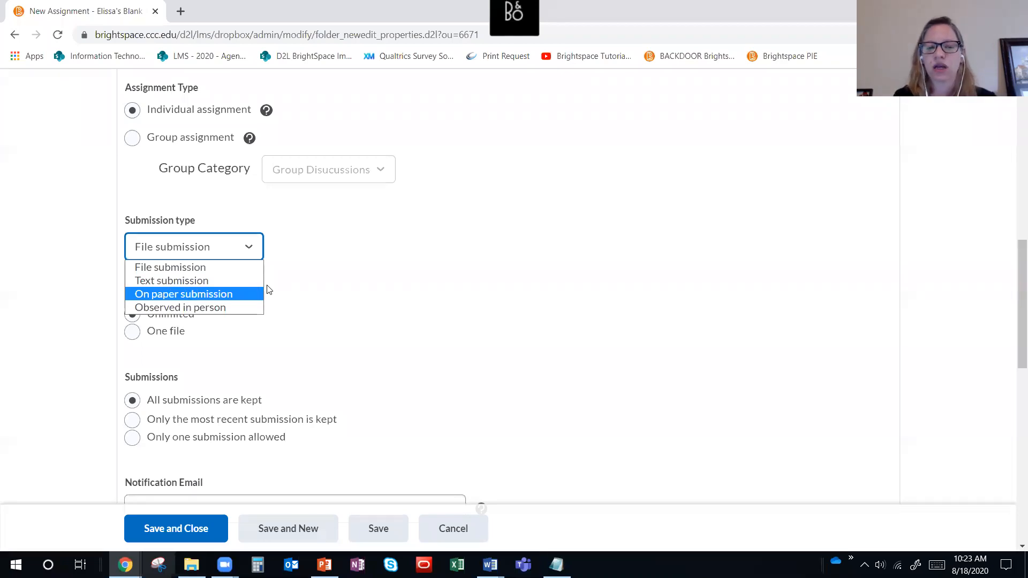
click(330, 274)
Set the Submissions option of the new assignment to "All submissions are kept".
scroll(328, 274, down, 1)
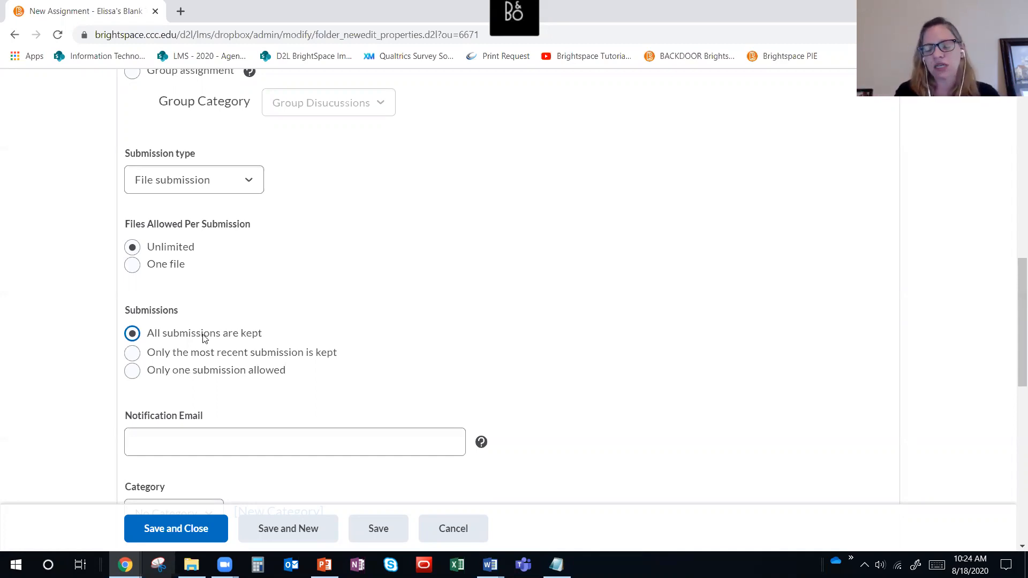
click(181, 354)
click(164, 335)
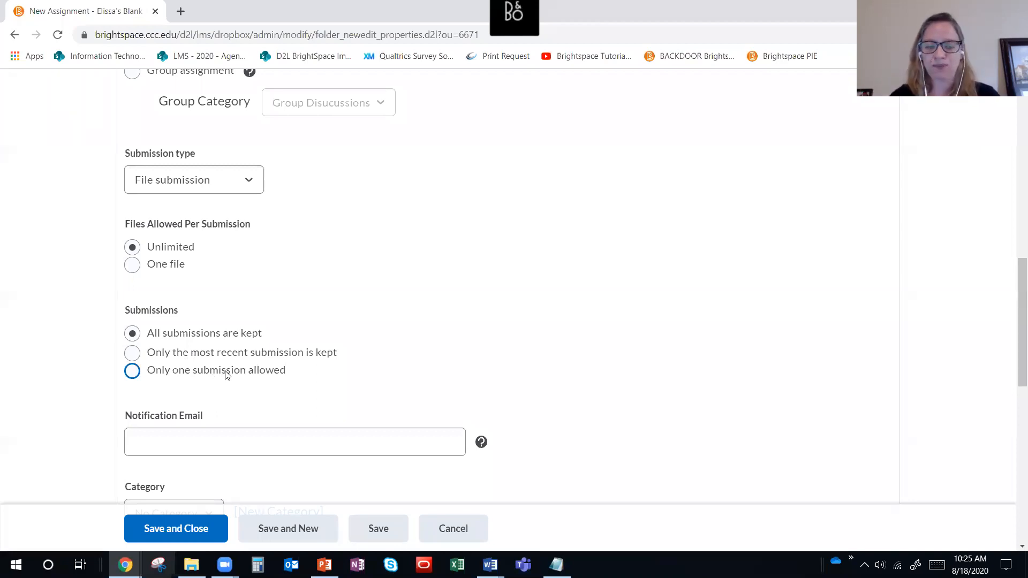
Review the Notification Email field and the Category options of the new assignment.
scroll(227, 374, down, 3)
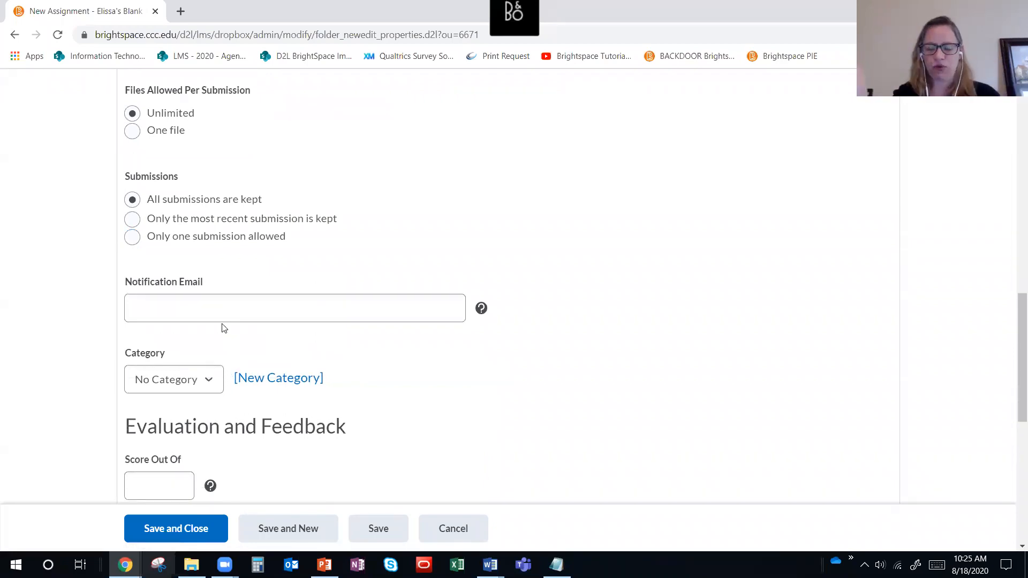
click(217, 308)
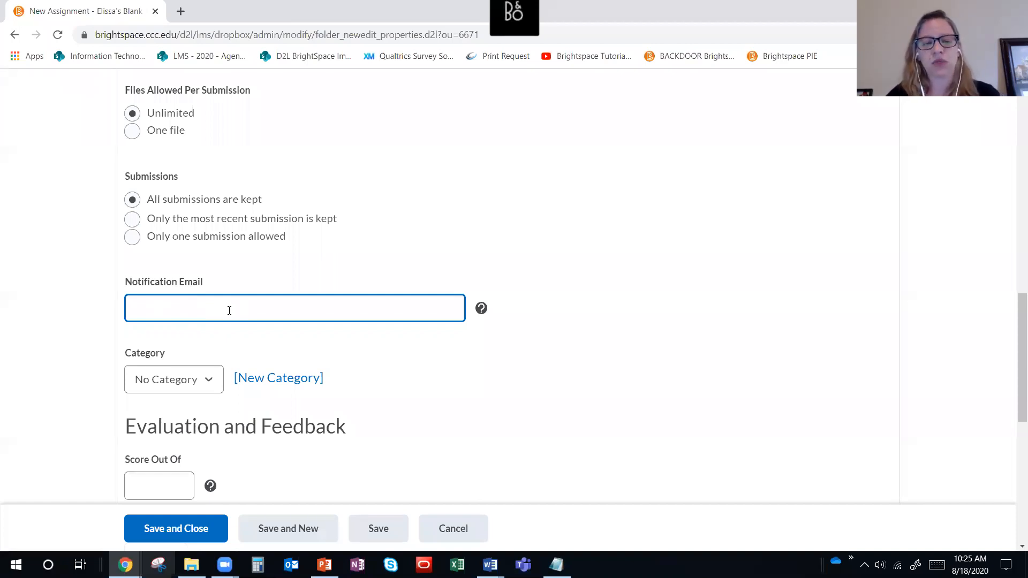
scroll(229, 311, down, 1)
scroll(231, 313, down, 1)
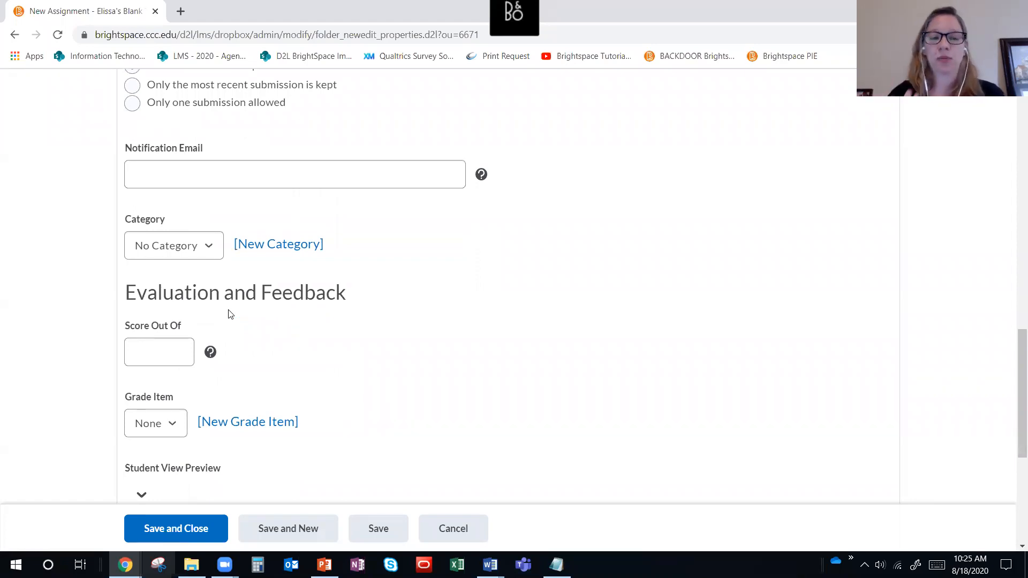
click(179, 237)
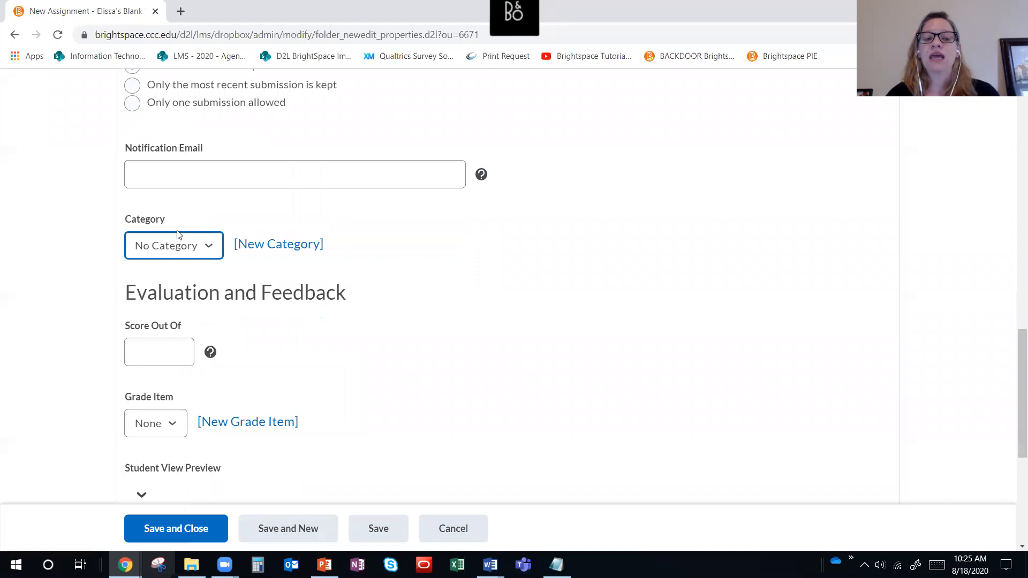
click(173, 246)
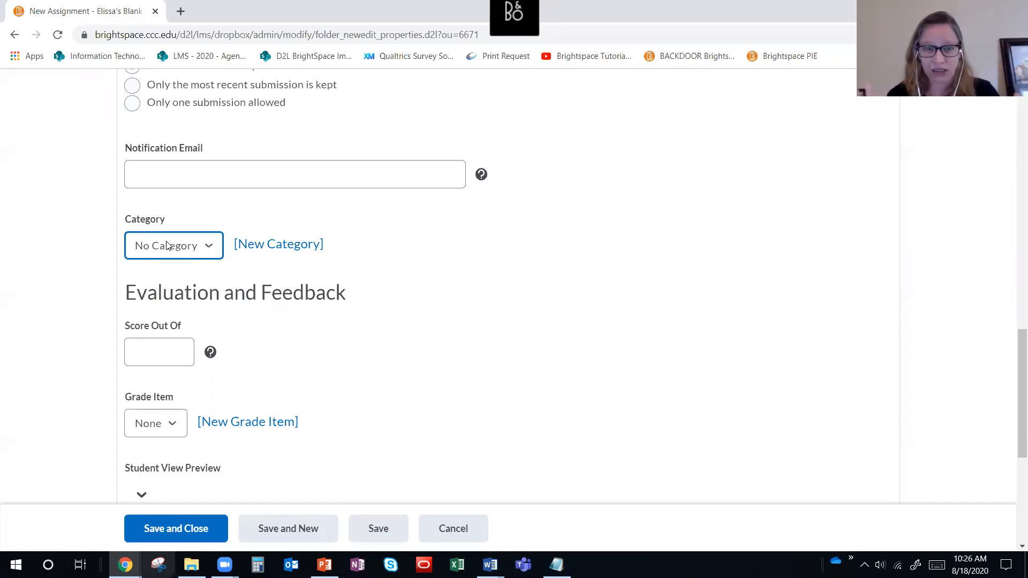
Set the assignment's Score Out Of value to 25.
scroll(167, 245, down, 1)
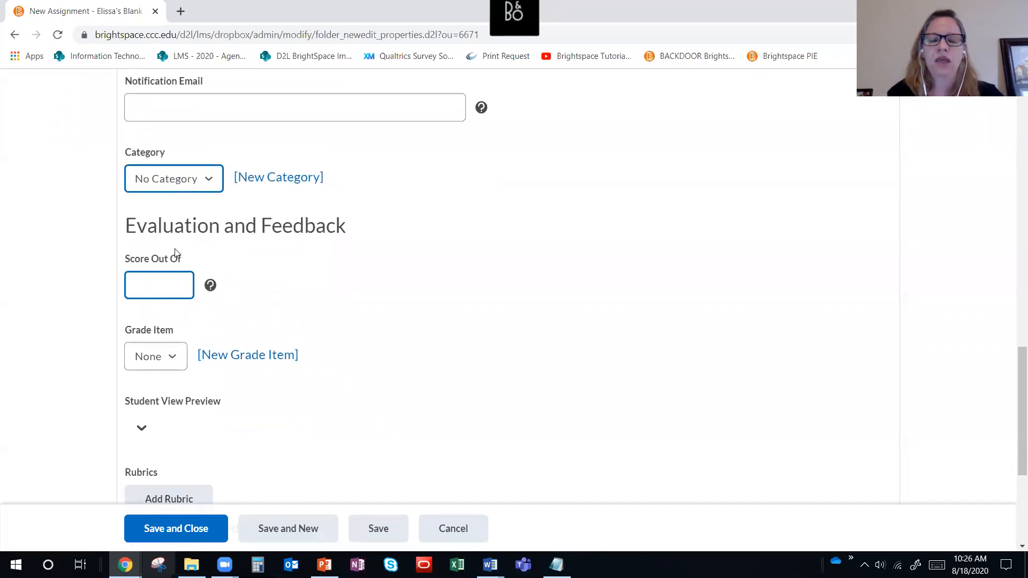
click(150, 289)
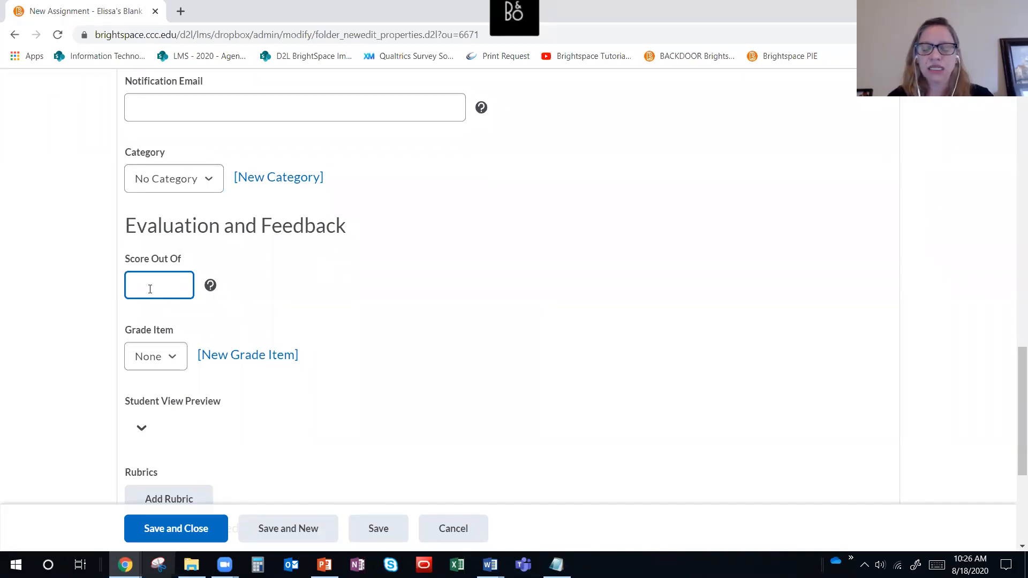
text(25)
click(145, 362)
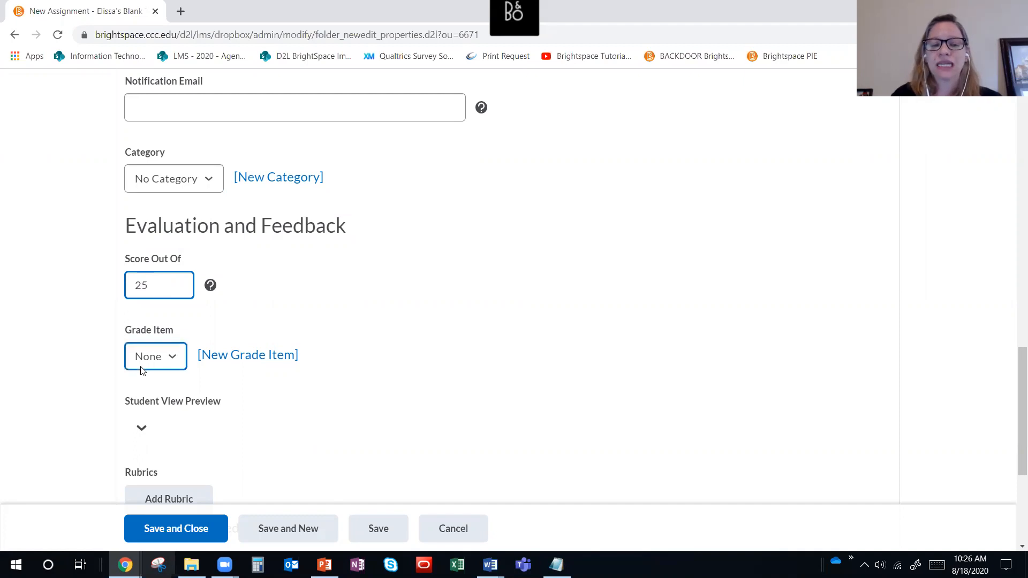
click(146, 361)
click(148, 287)
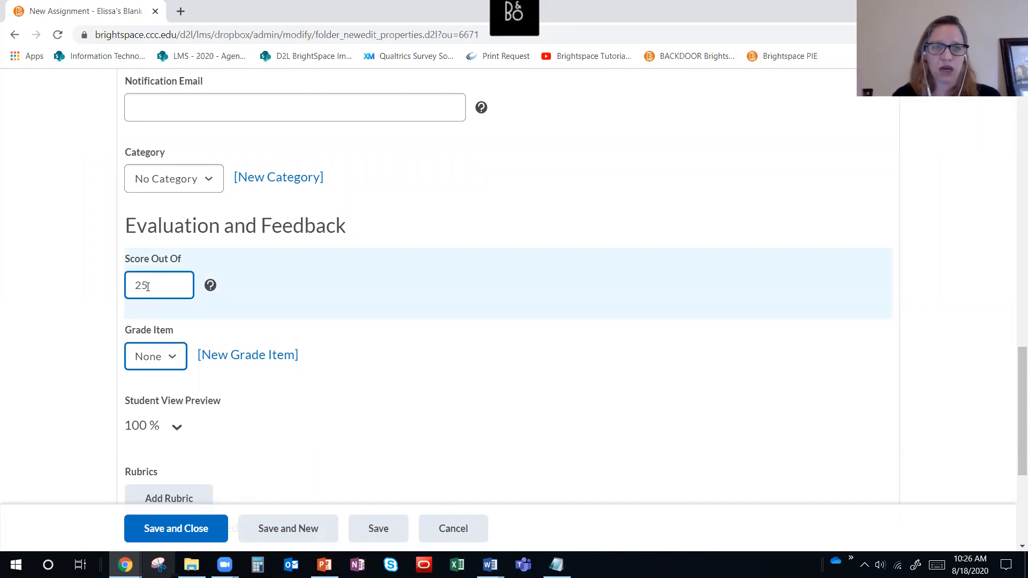
Create a numeric grade item named "Assignment 2" with 25 maximum points and link it to the assignment.
click(269, 358)
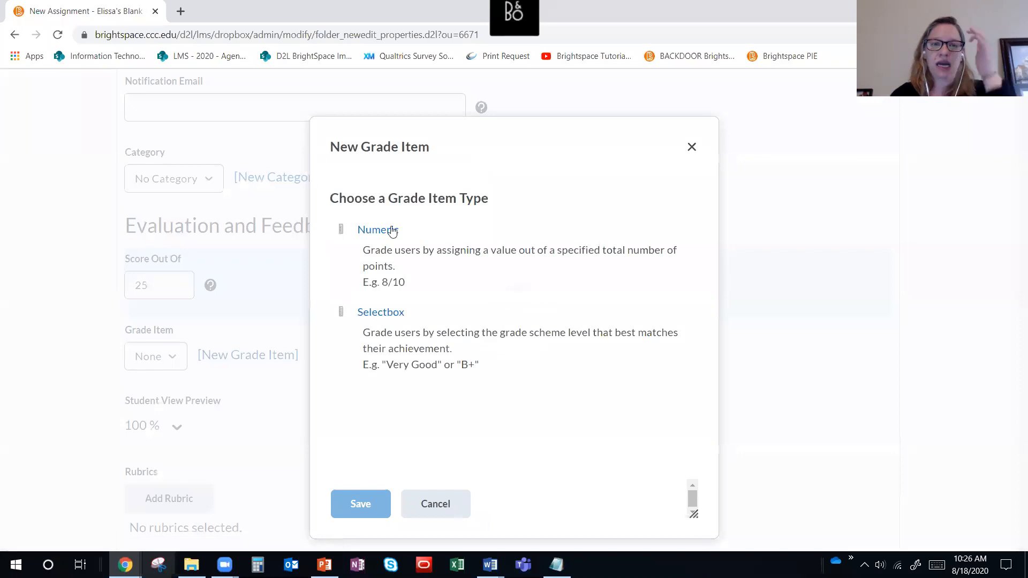
click(385, 232)
text(Assignment 2)
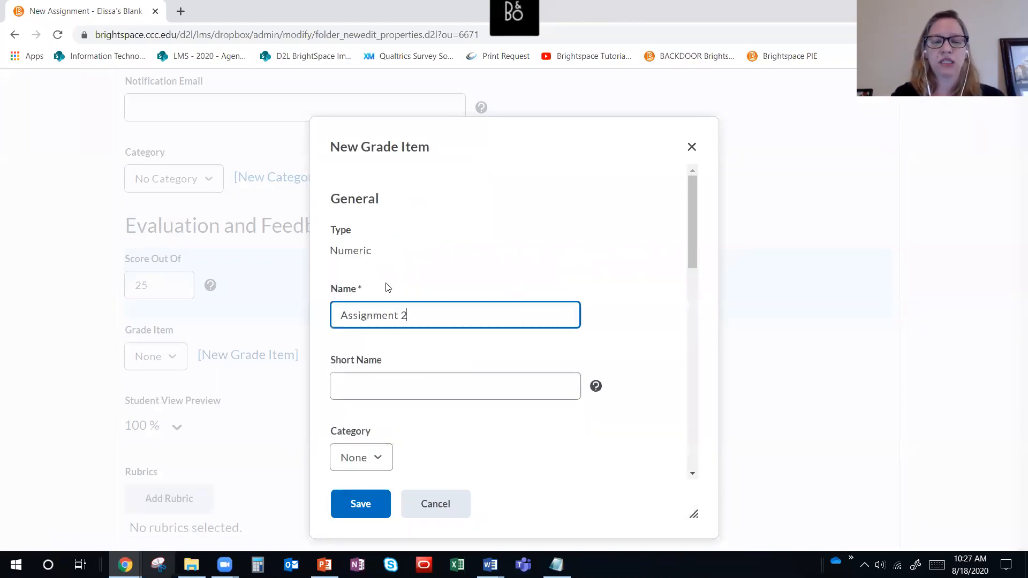
scroll(378, 287, down, 3)
double_click(358, 386)
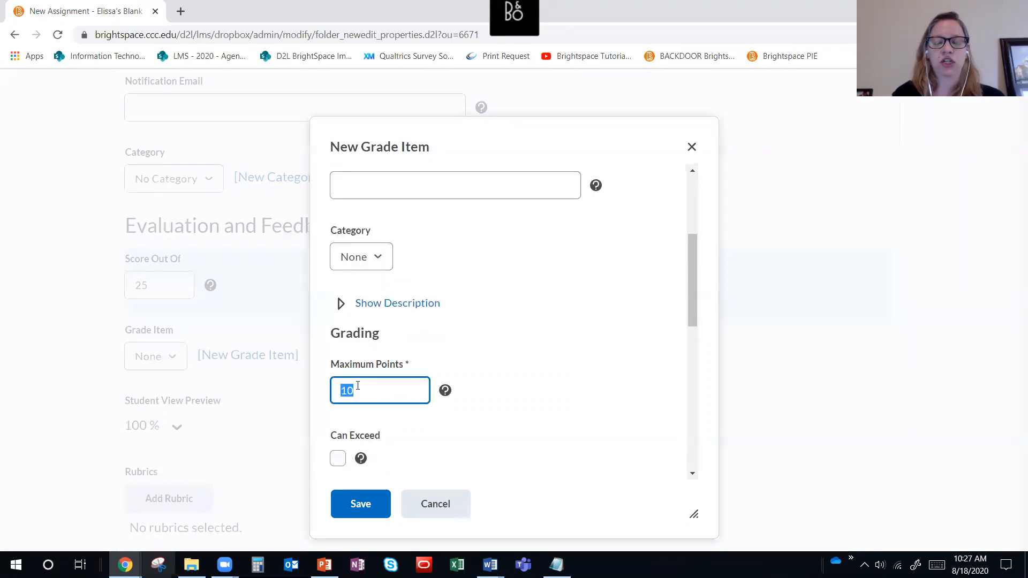
text(25)
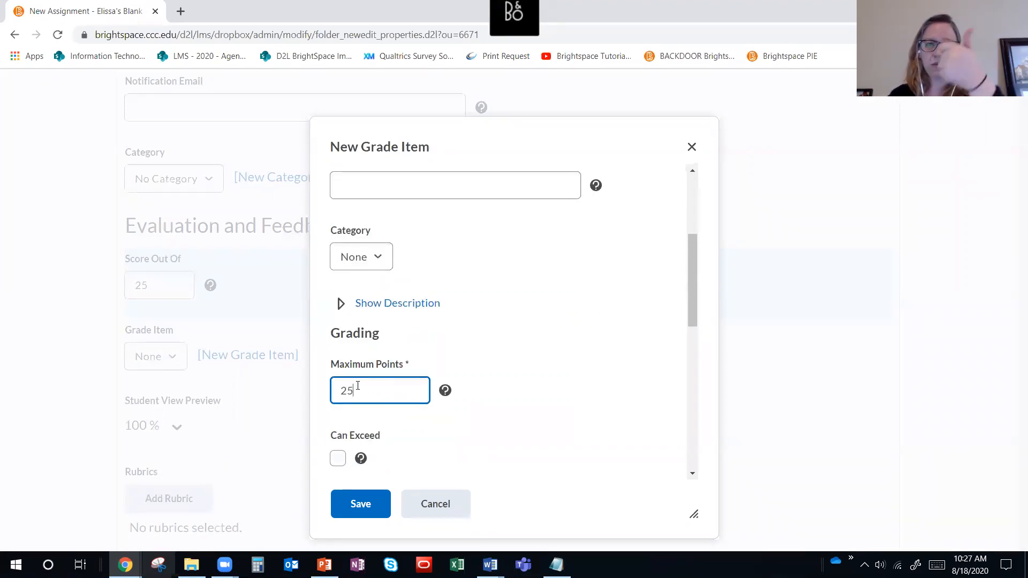
click(362, 507)
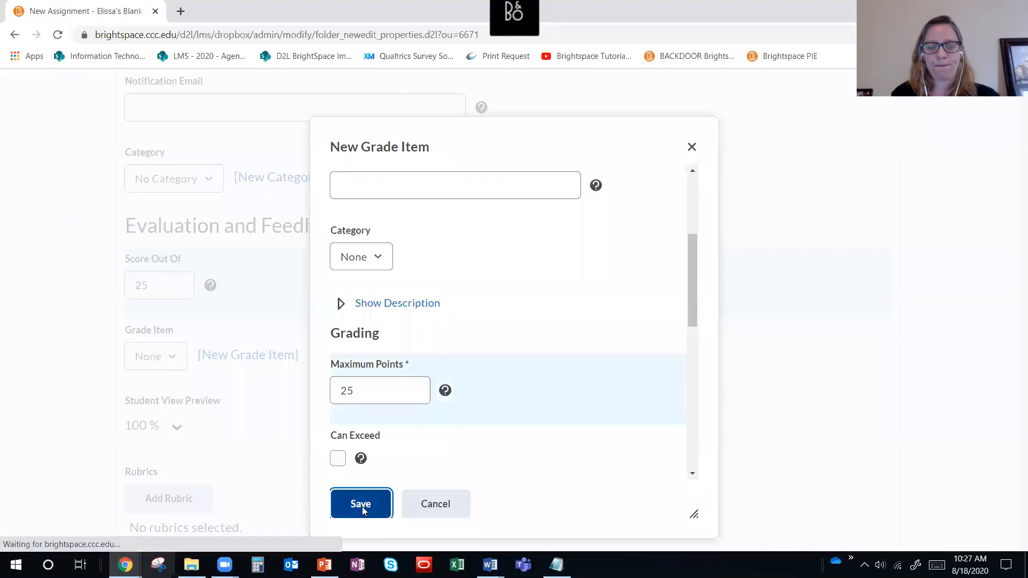
Review the rubric, default scoring rubric and annotation tools settings of the assignment.
scroll(324, 400, down, 2)
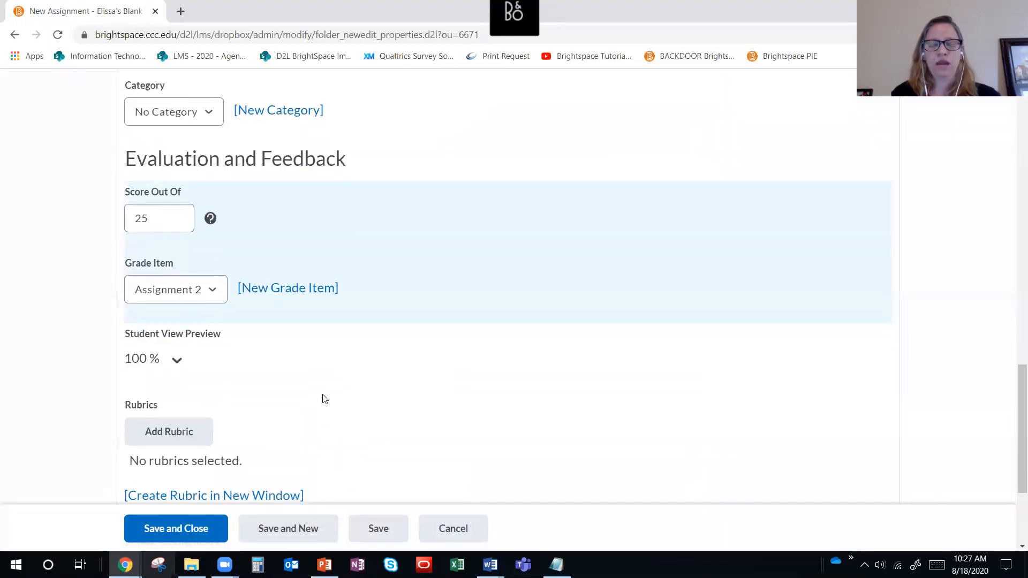
scroll(324, 389, down, 2)
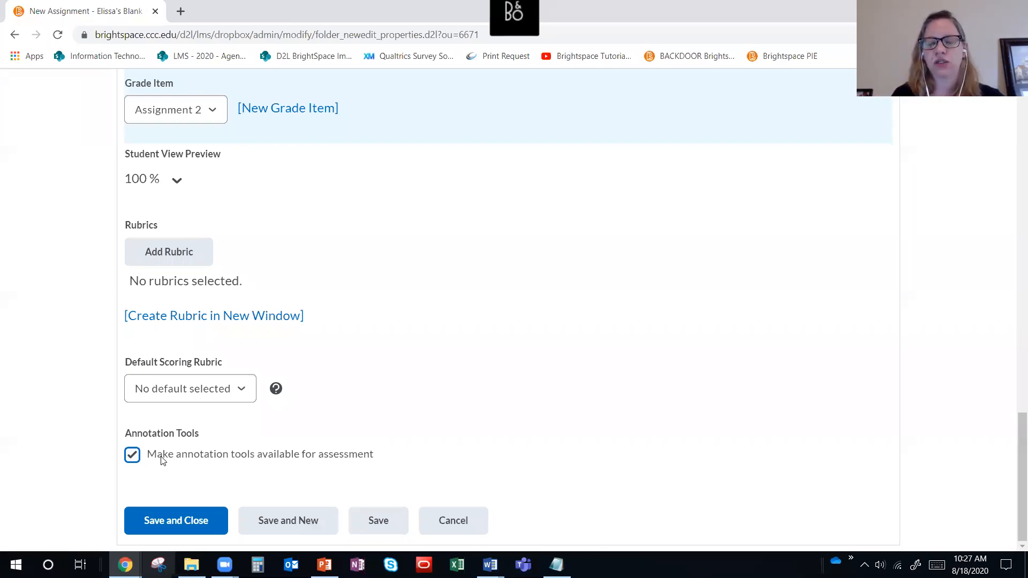
scroll(162, 460, up, 1)
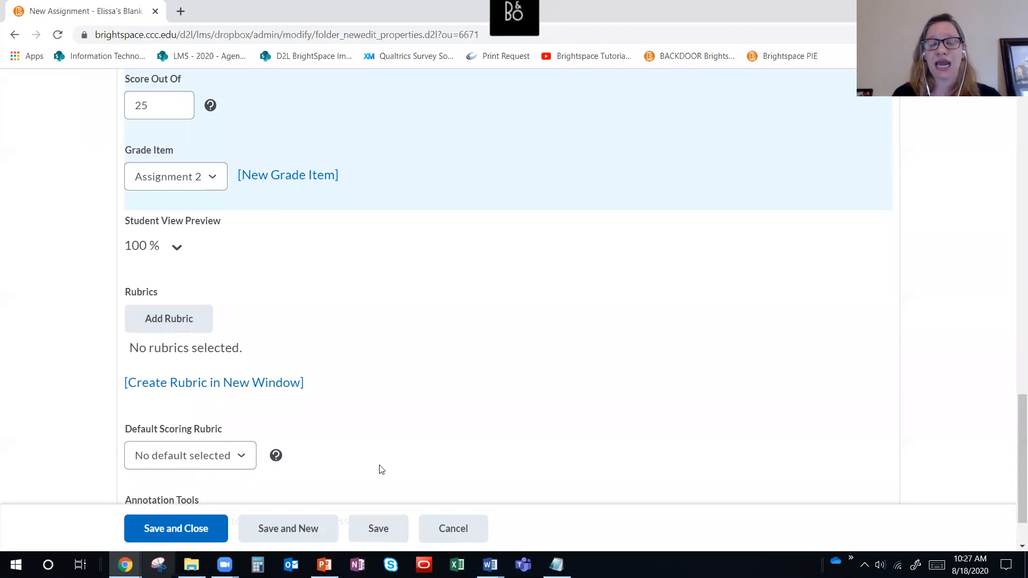
Go to the assignment's restrictions and turn off Hide from Users.
scroll(382, 469, up, 9)
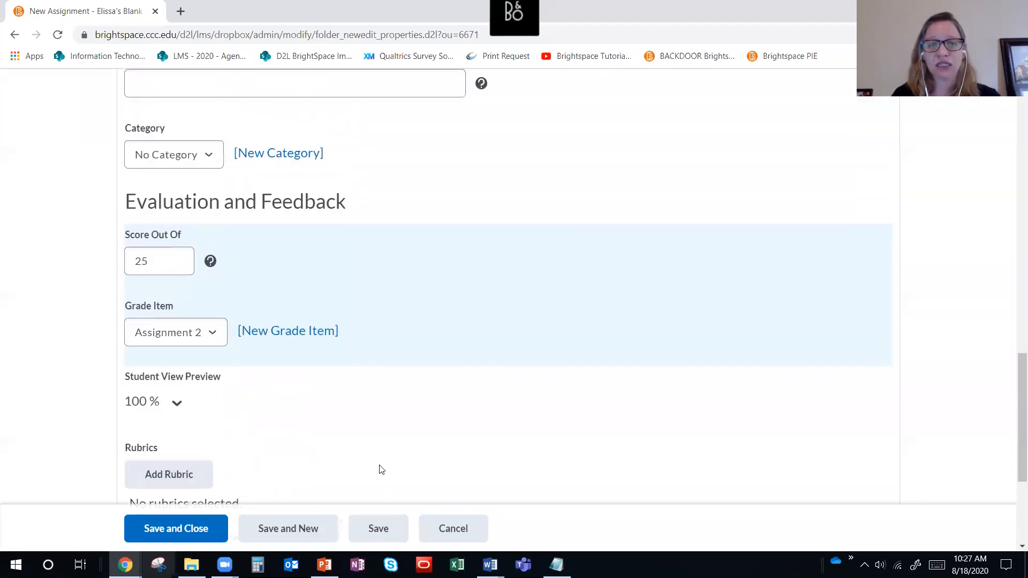
scroll(389, 469, up, 10)
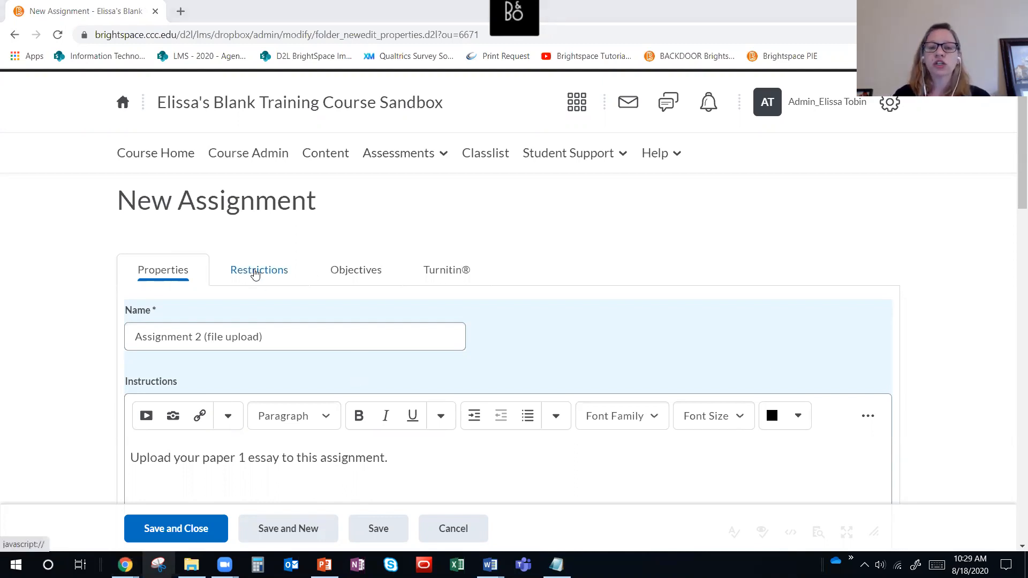
click(255, 273)
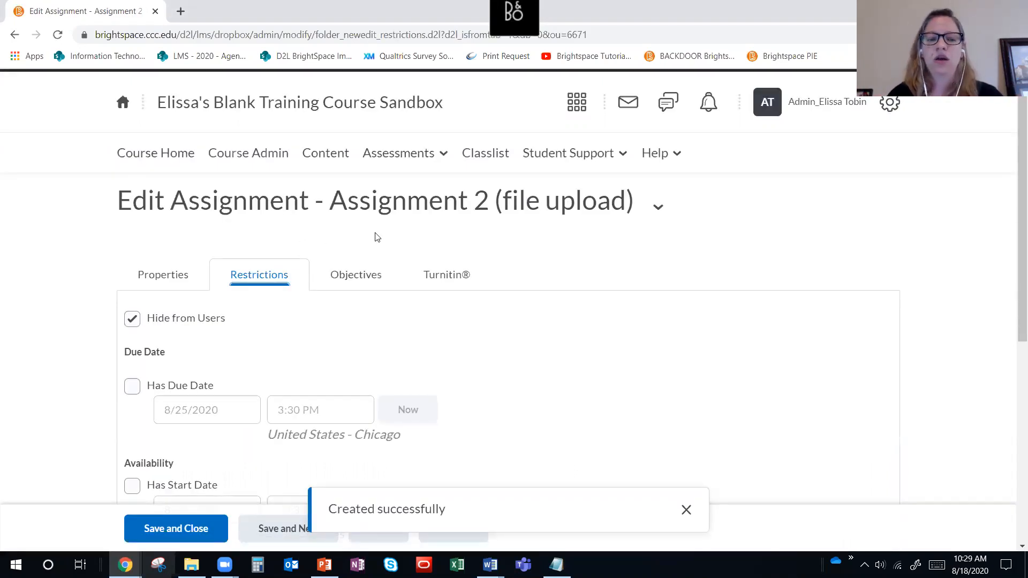
scroll(378, 237, down, 1)
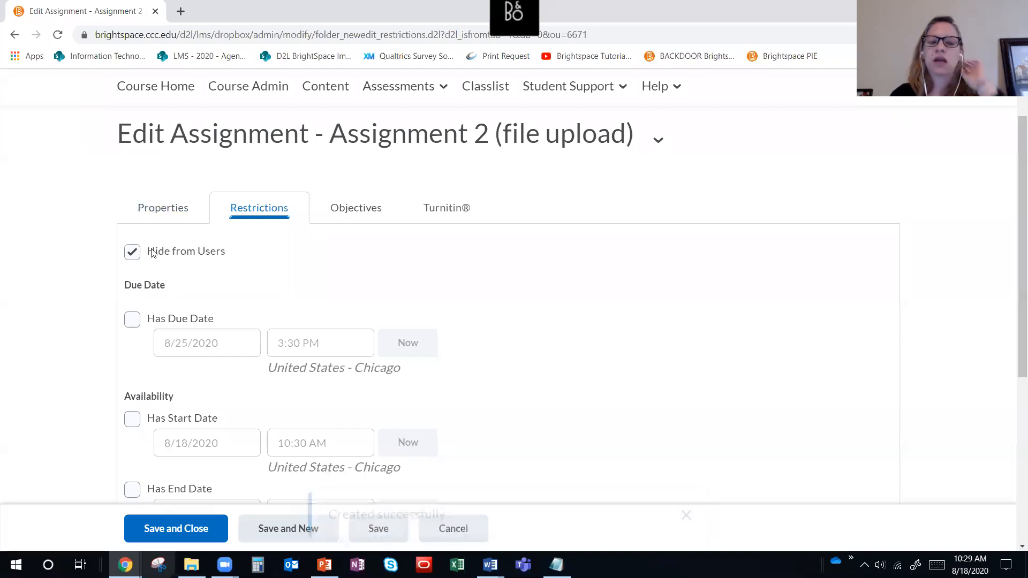
click(132, 253)
click(134, 255)
scroll(177, 259, down, 2)
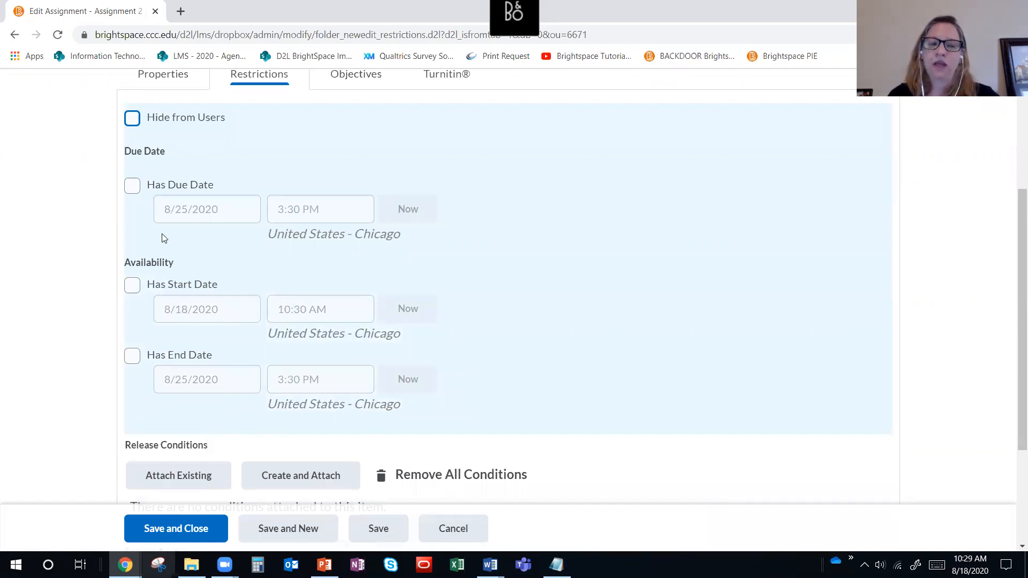
Enable a due date for the assignment and set it to 8/28/2020 at 11:00 PM.
click(136, 186)
click(197, 209)
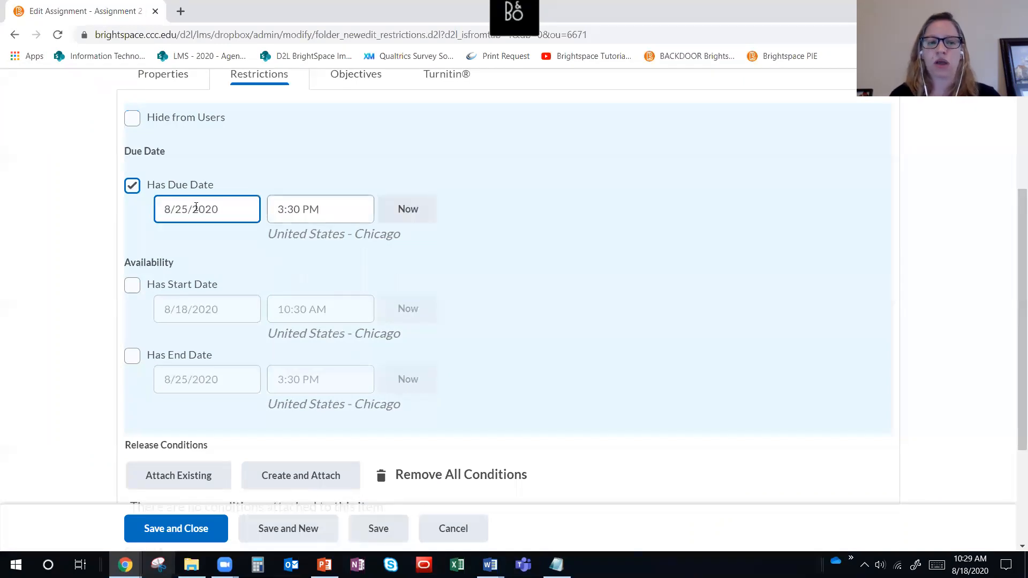
click(327, 448)
click(333, 209)
scroll(319, 300, down, 6)
click(314, 299)
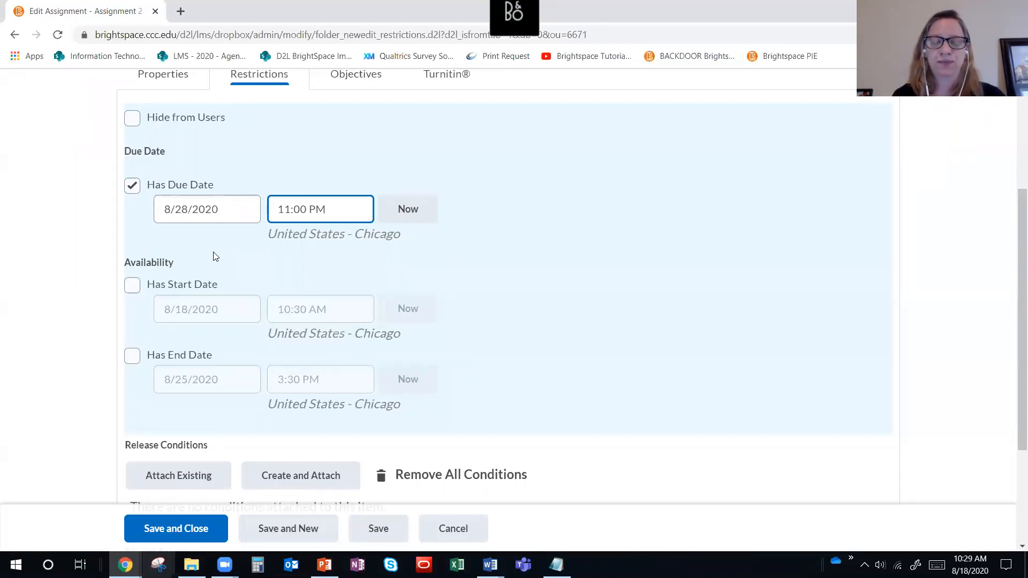
Enable an availability end date and set it to 8/28/2020 at 11:00 PM.
scroll(203, 265, down, 1)
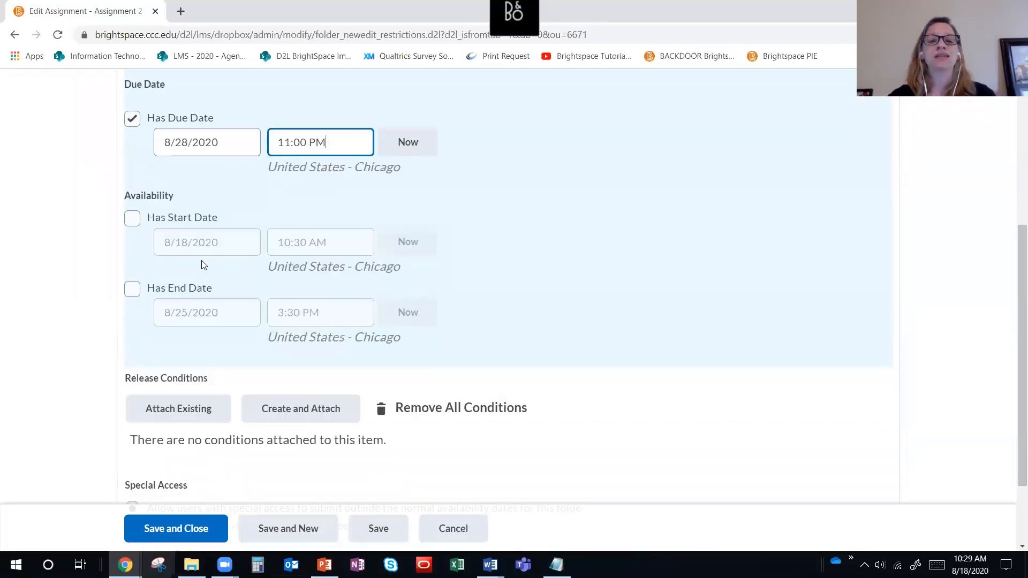
click(131, 290)
click(188, 313)
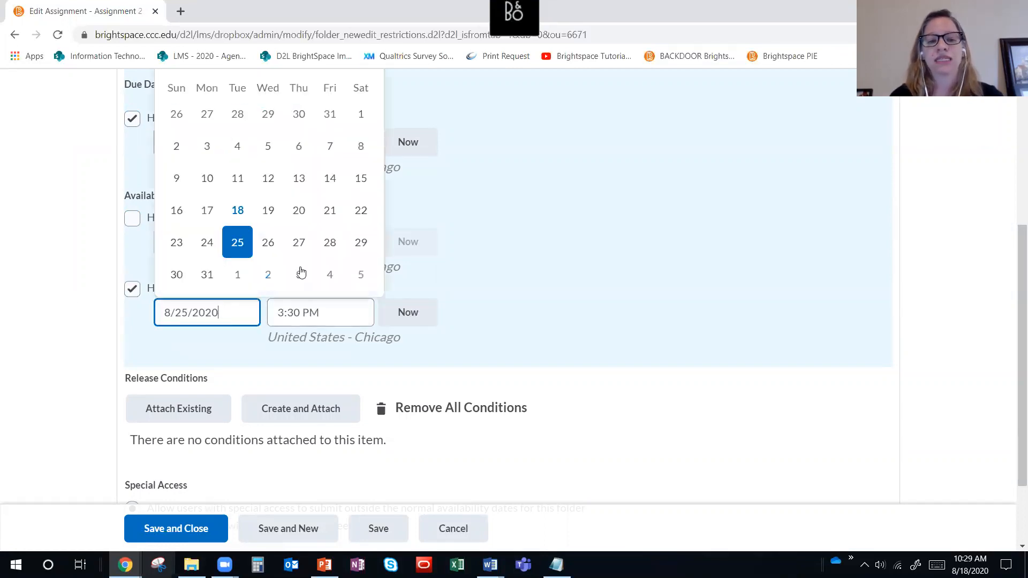
click(327, 245)
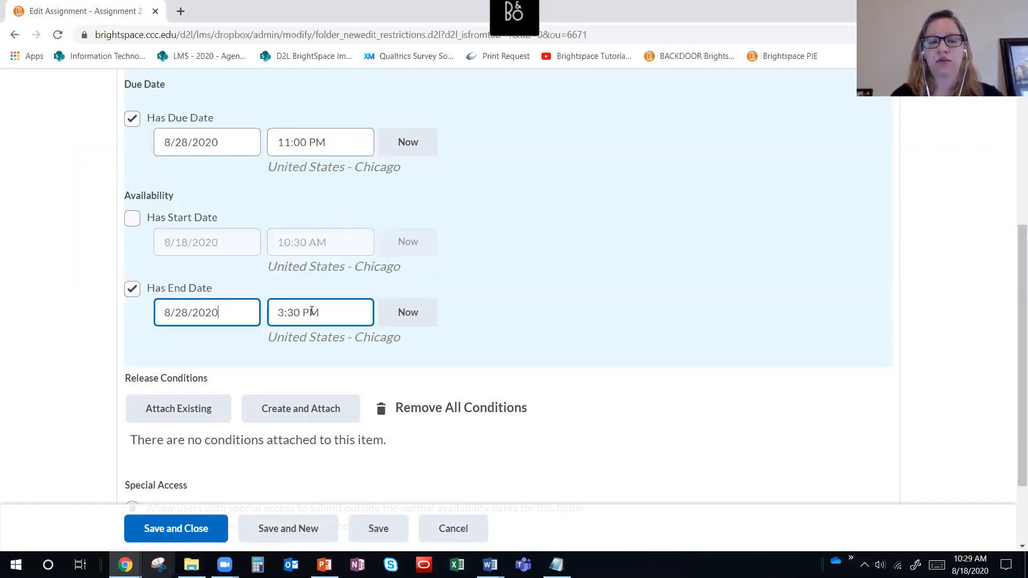
click(335, 312)
scroll(331, 390, down, 3)
scroll(331, 390, down, 3)
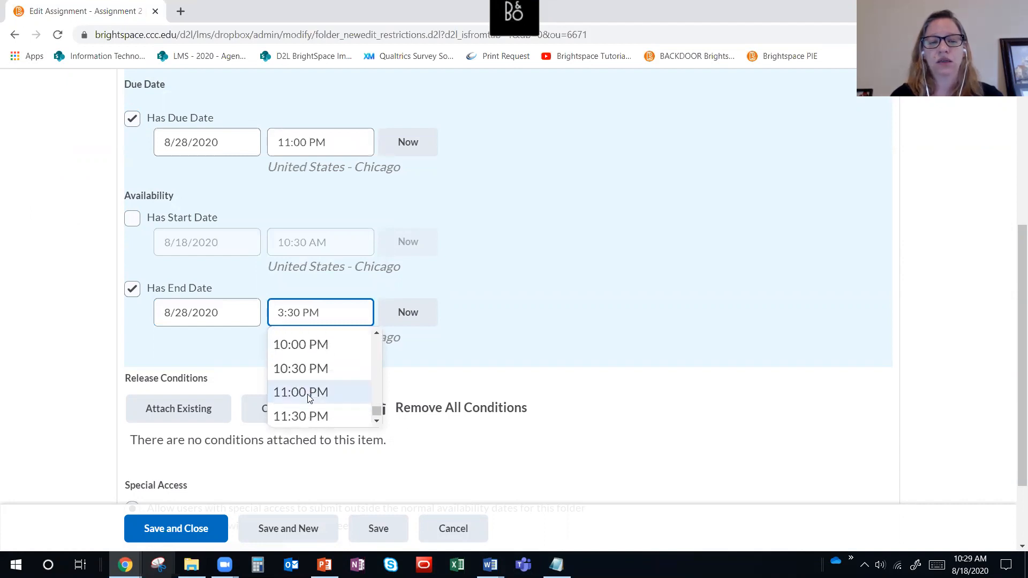
click(309, 389)
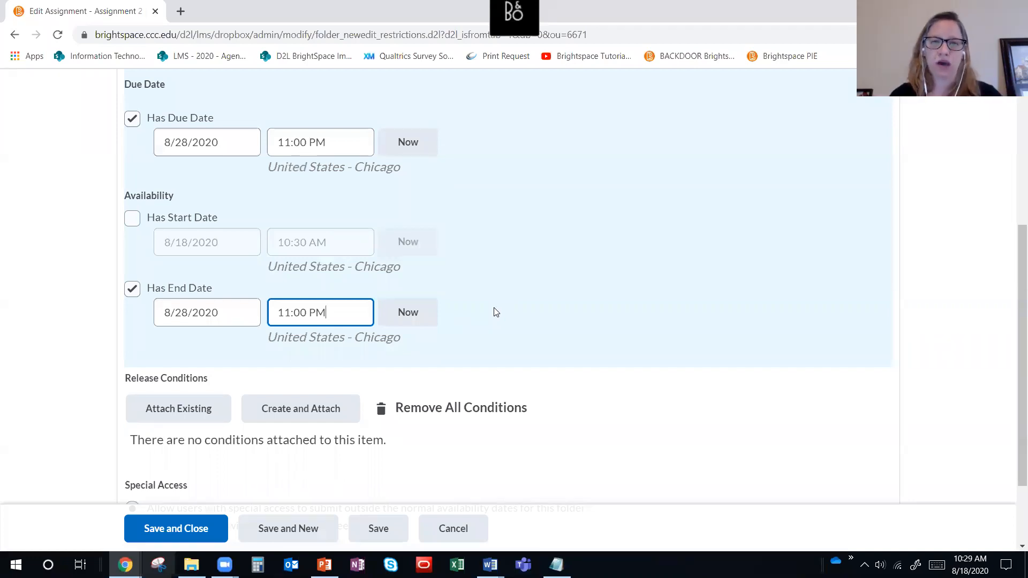
click(134, 221)
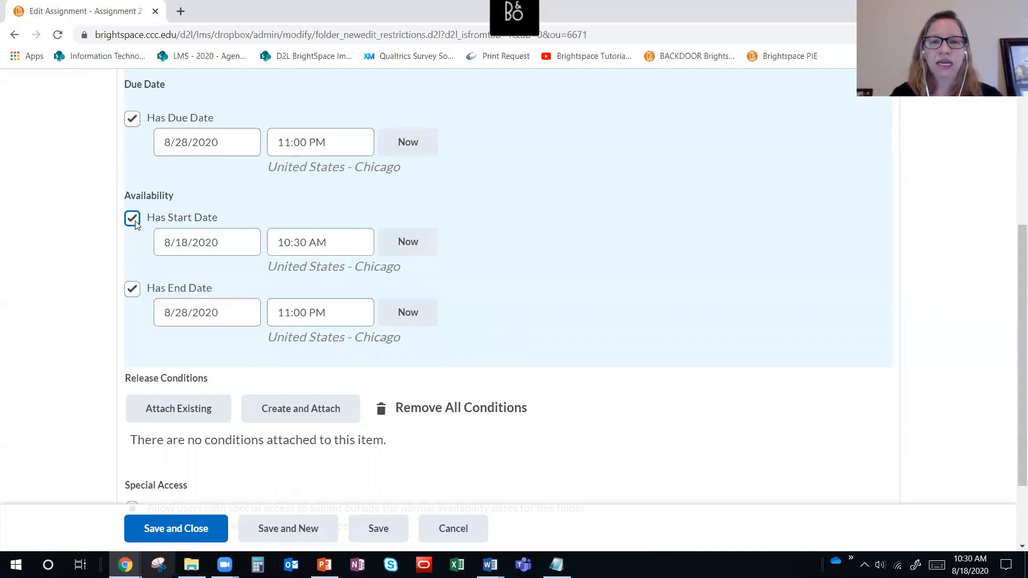
click(192, 242)
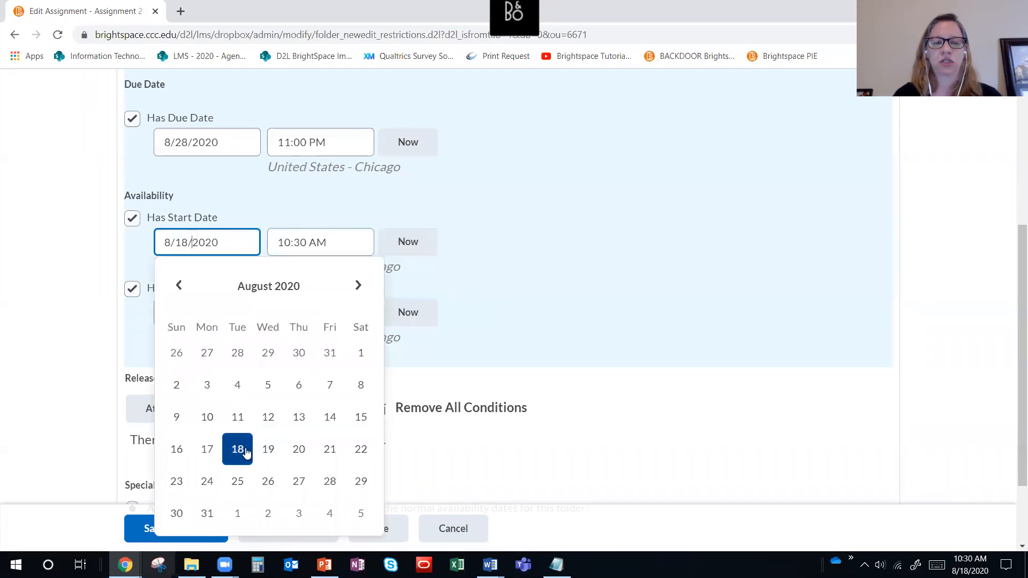
click(132, 219)
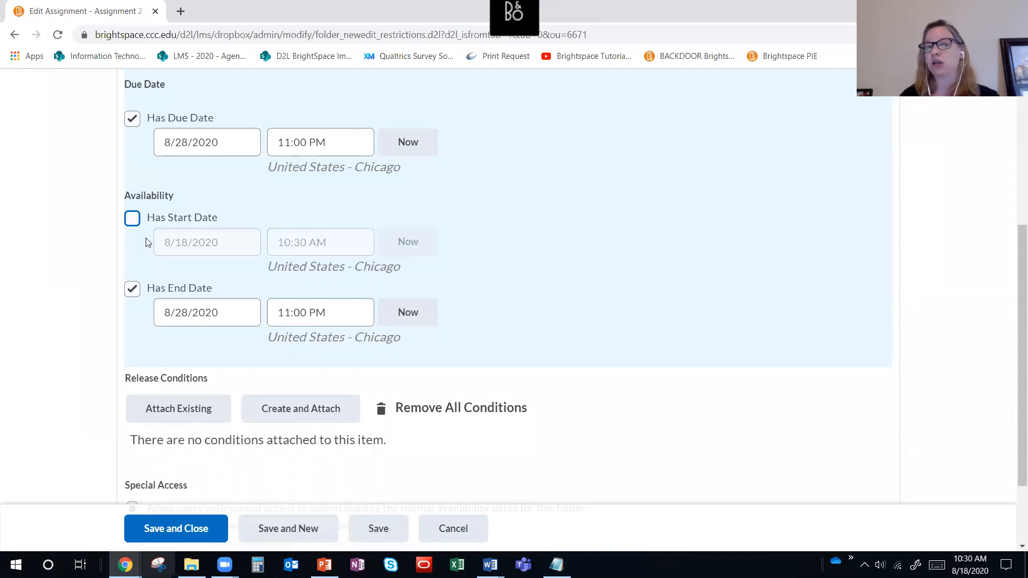
Review the assignment's date restrictions, release conditions and special access options.
scroll(149, 262, up, 3)
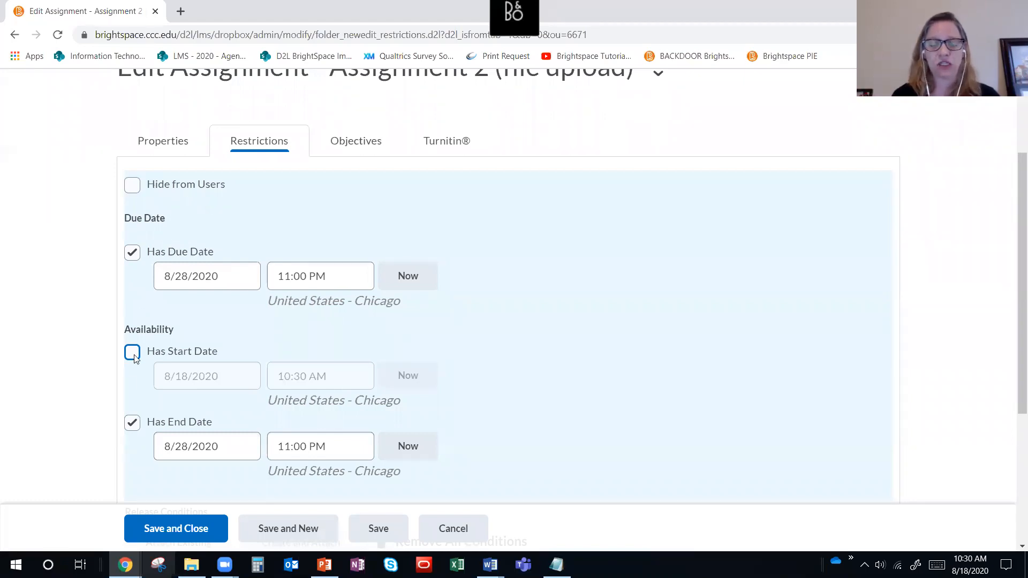
scroll(135, 359, down, 4)
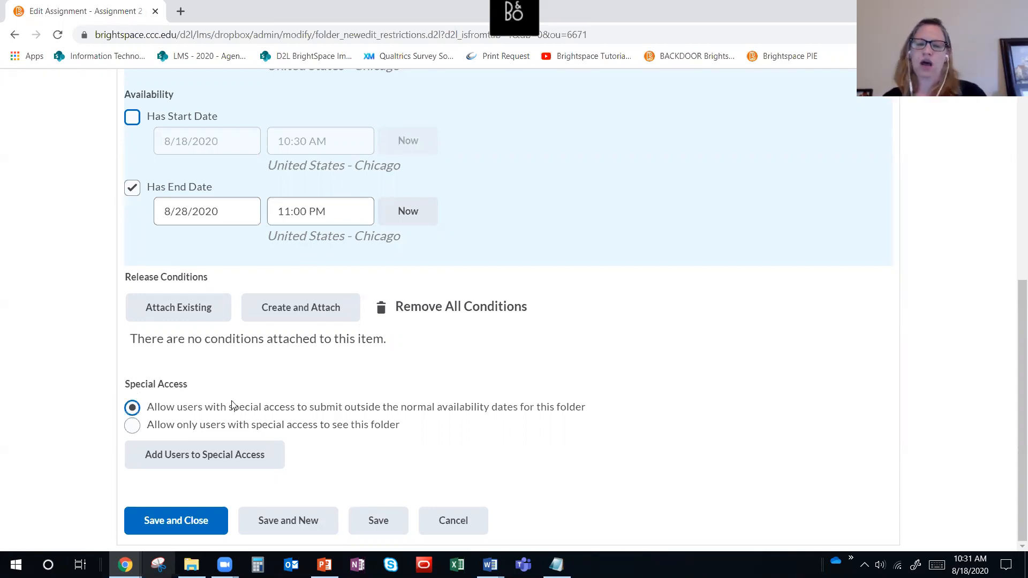
scroll(232, 405, up, 7)
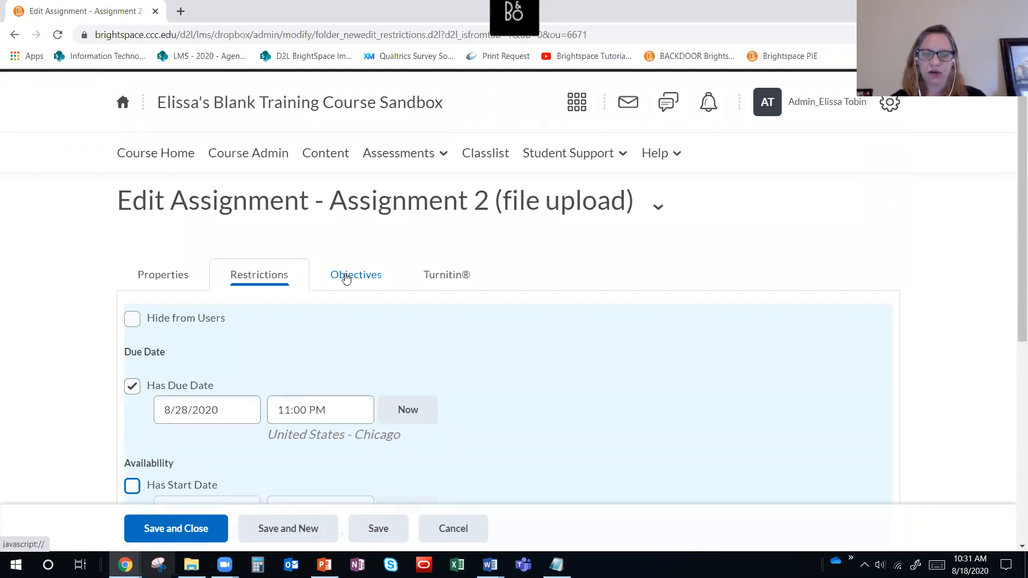
Check the assignment's Turnitin integration options, then save and close Assignment 2 (file upload).
click(459, 276)
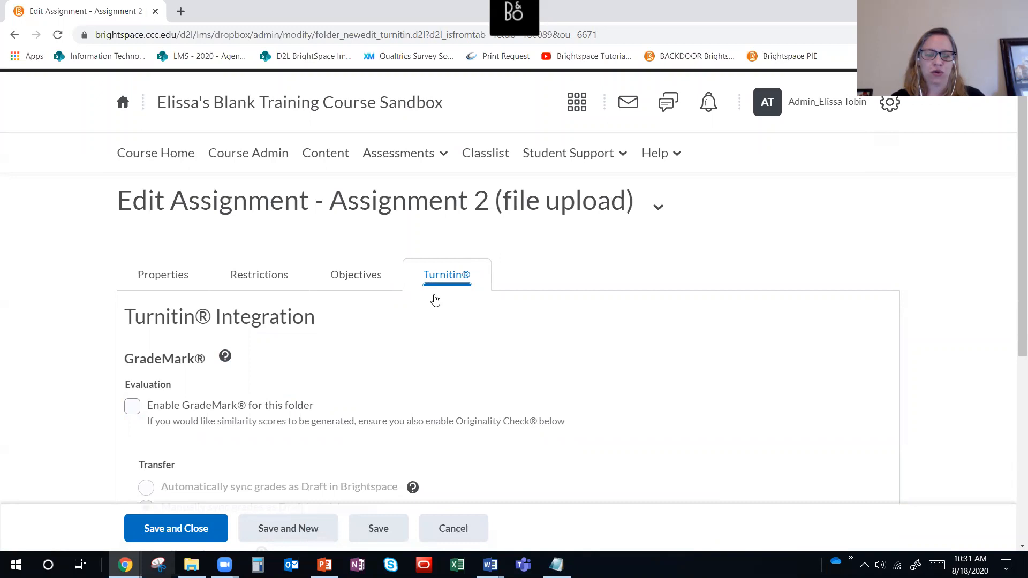
scroll(431, 294, down, 1)
scroll(431, 294, down, 1)
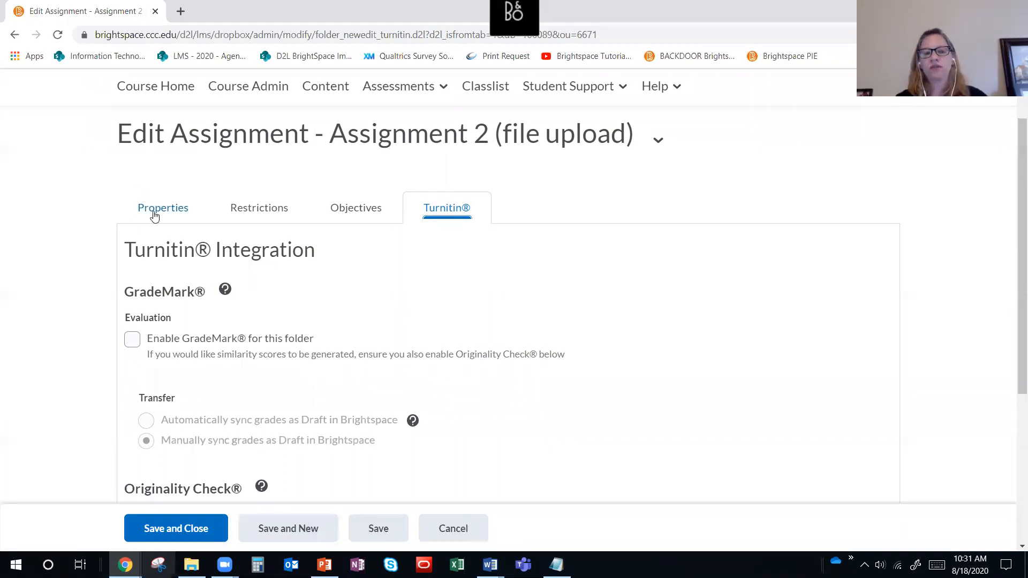
click(173, 530)
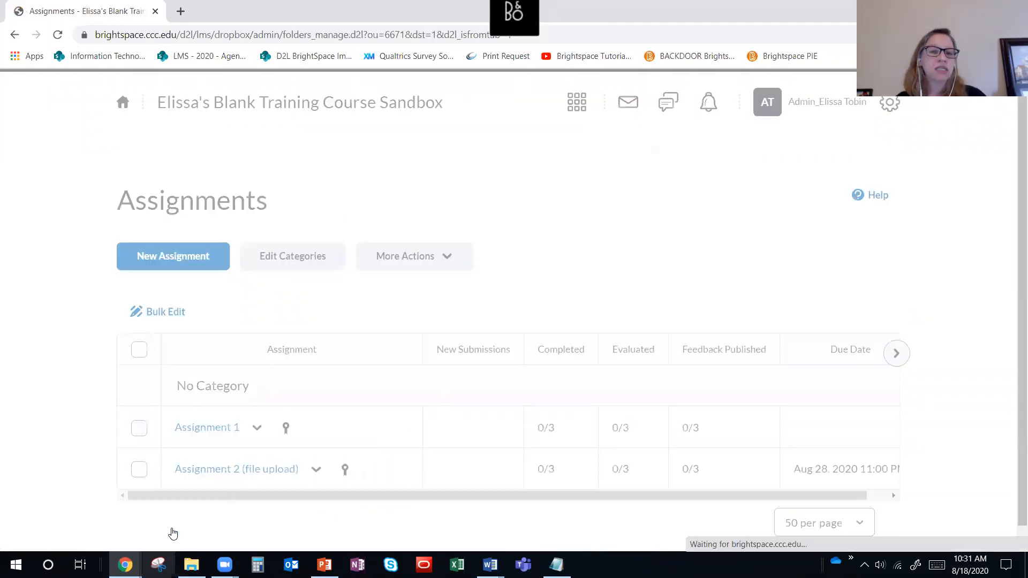
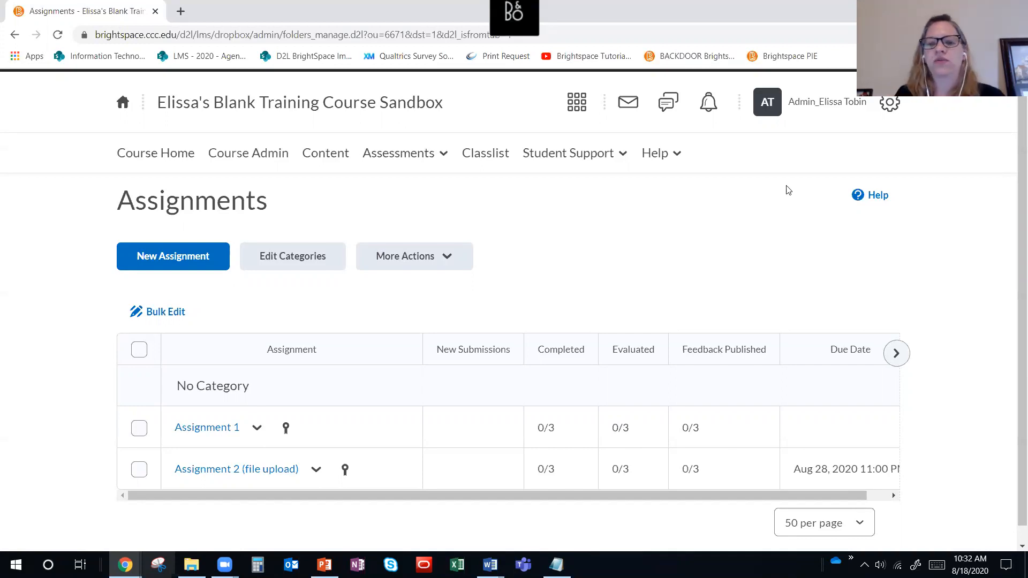
click(809, 102)
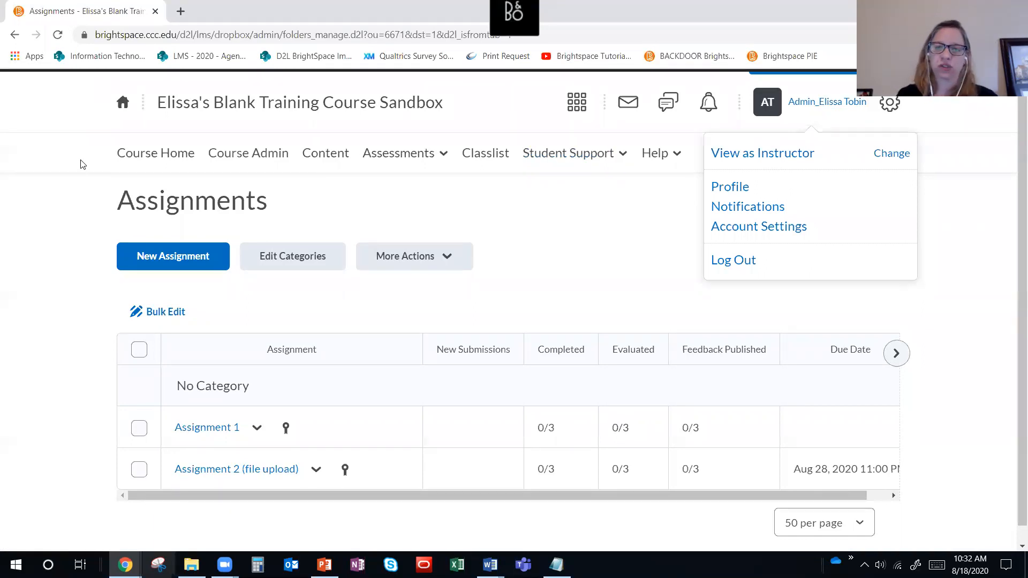
click(437, 197)
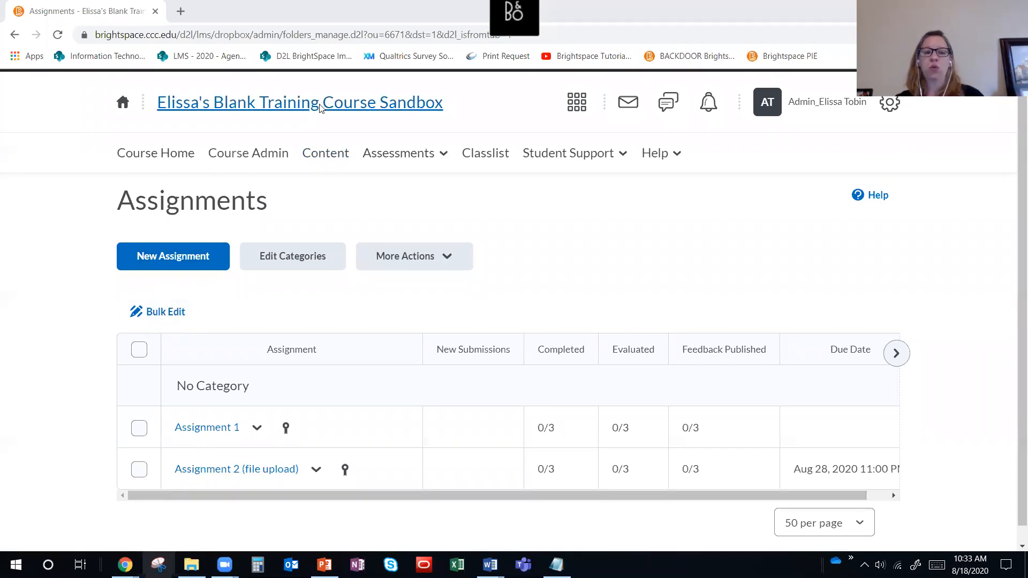
Add the existing Assignment 2 (file upload) to the Week 2 module in the course content.
click(335, 156)
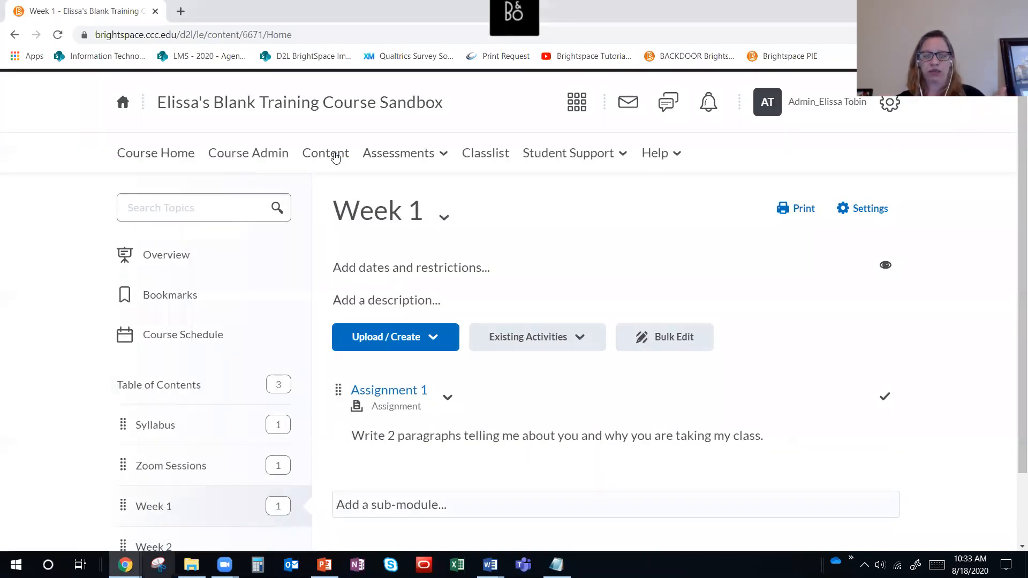
scroll(317, 252, down, 2)
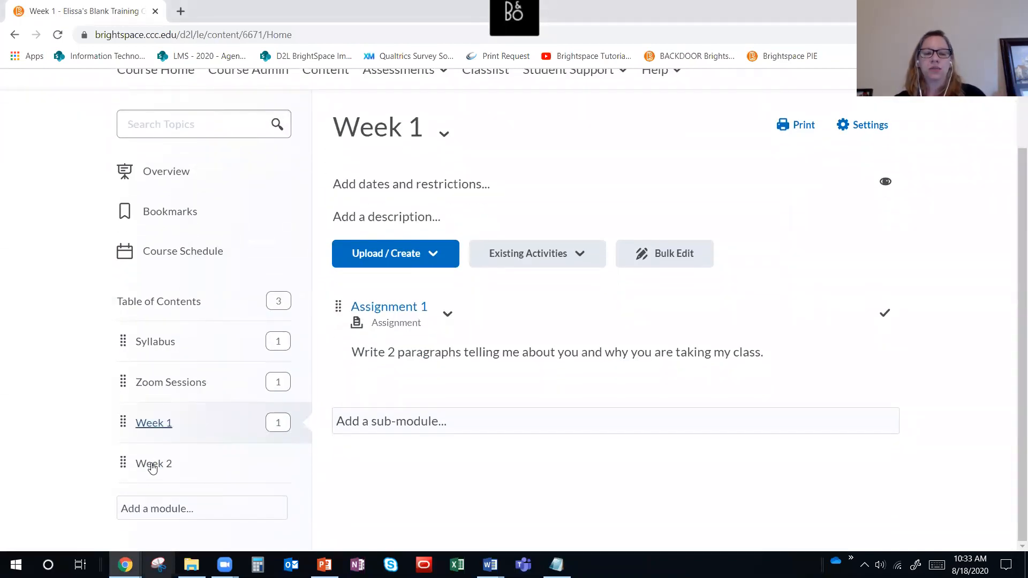
click(149, 465)
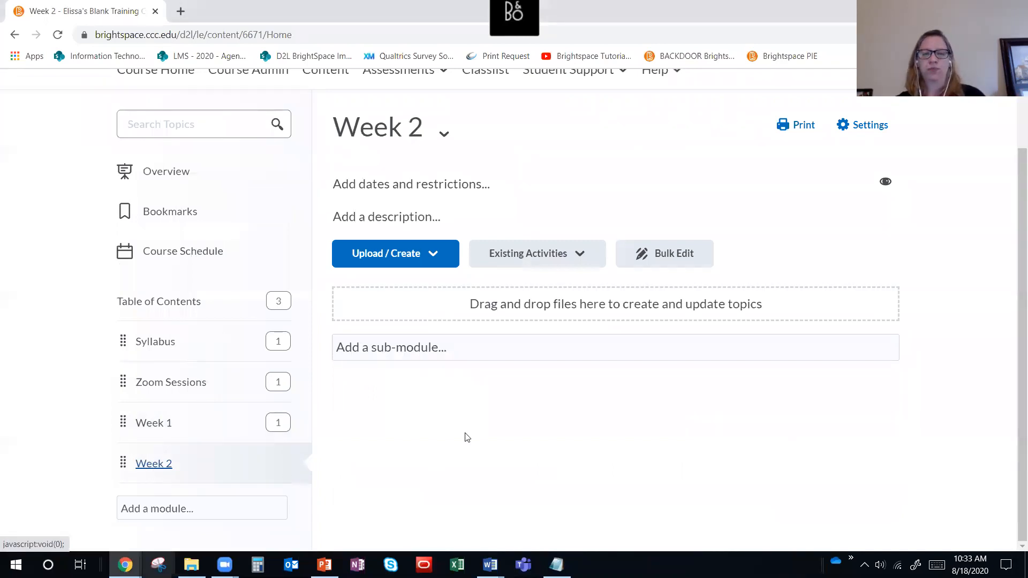
click(519, 255)
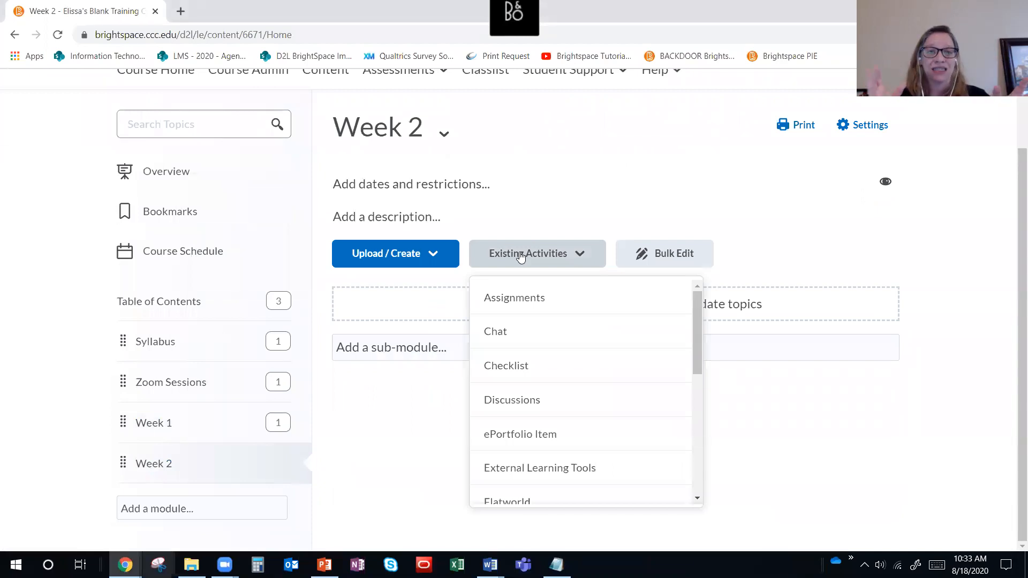
click(514, 298)
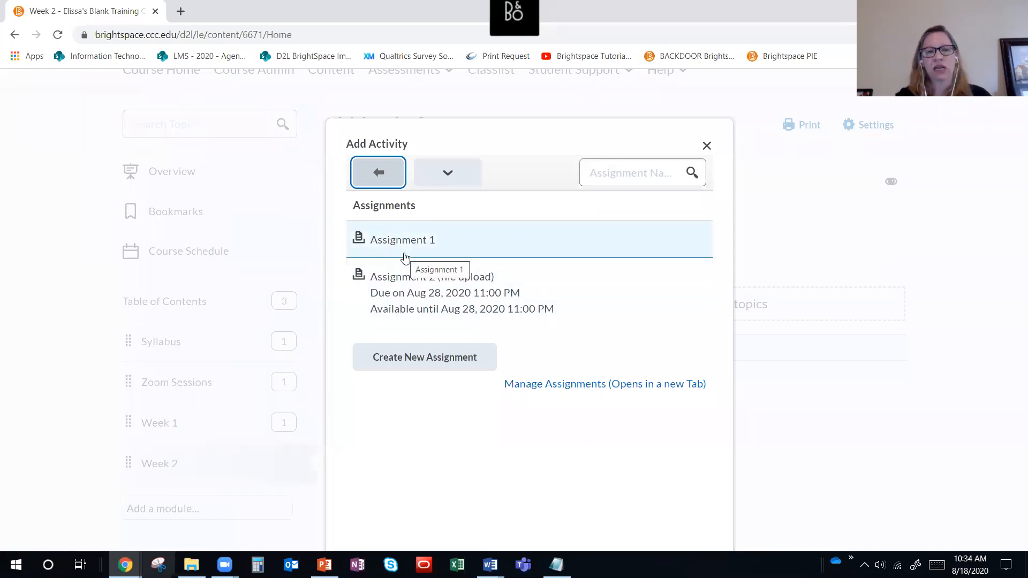
click(405, 285)
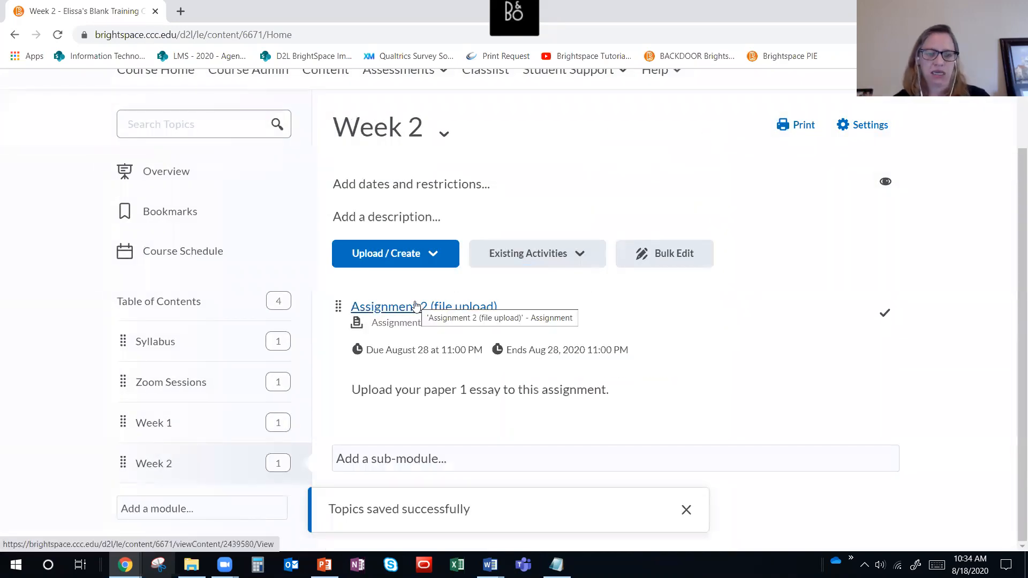
scroll(415, 305, up, 2)
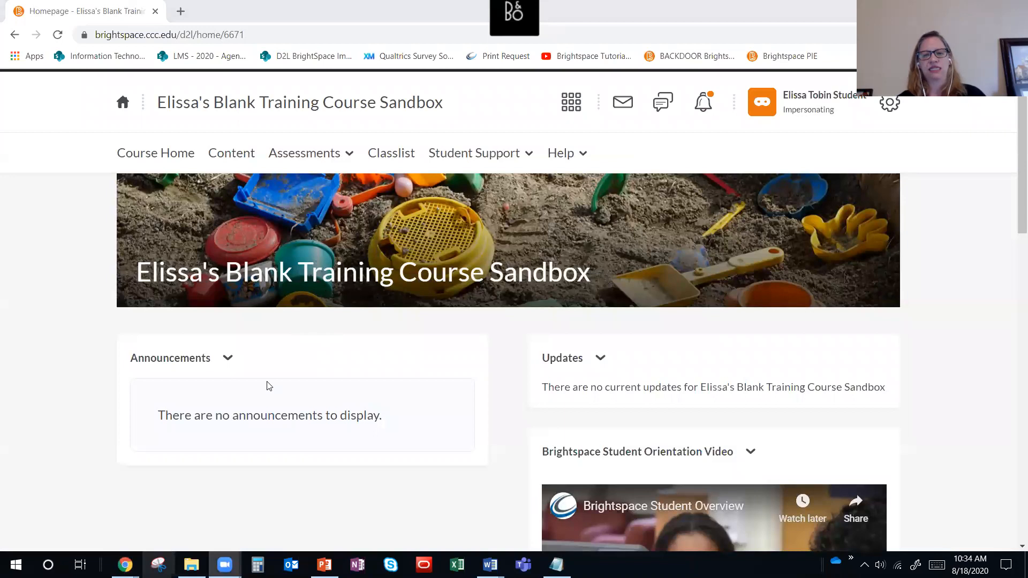
Reload the course homepage in the impersonated student's view and examine the upcoming events in the calendar.
click(58, 37)
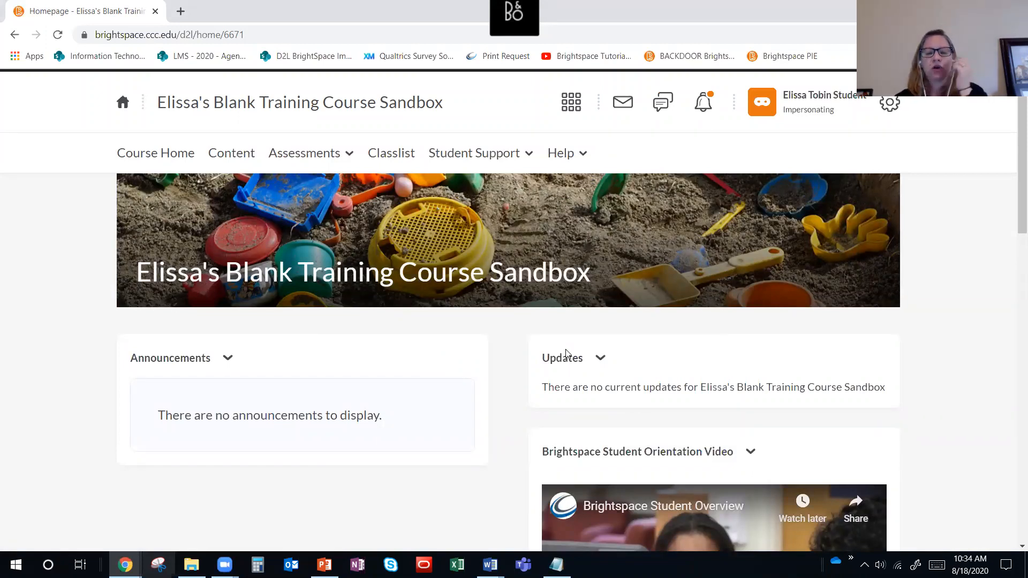
scroll(567, 354, down, 4)
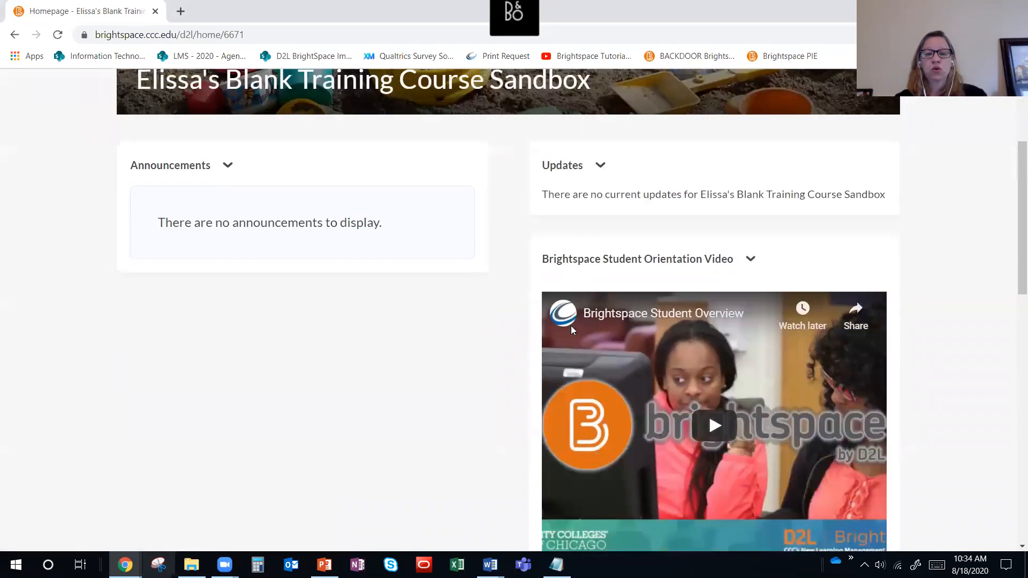
scroll(571, 326, down, 11)
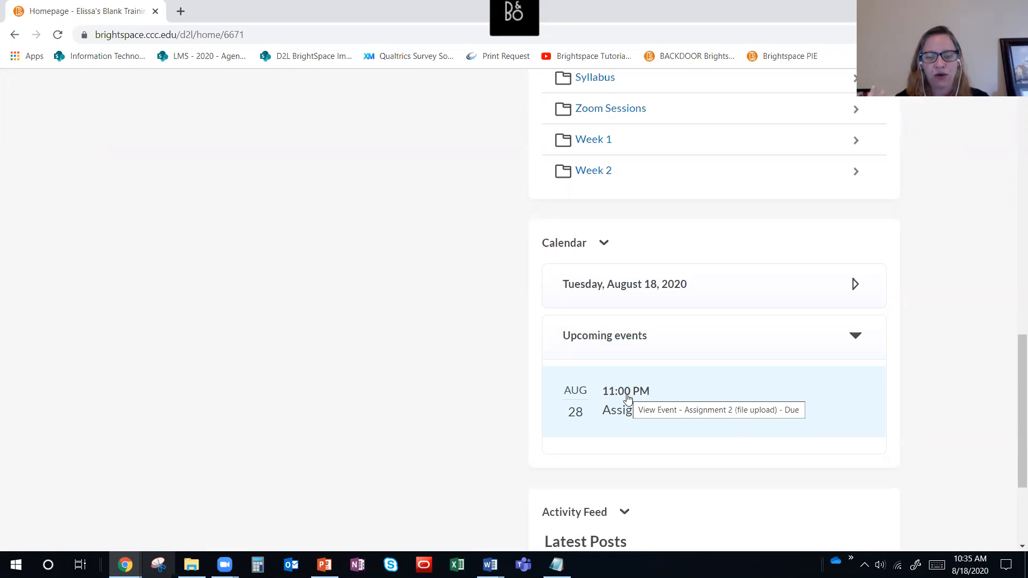
scroll(628, 399, up, 15)
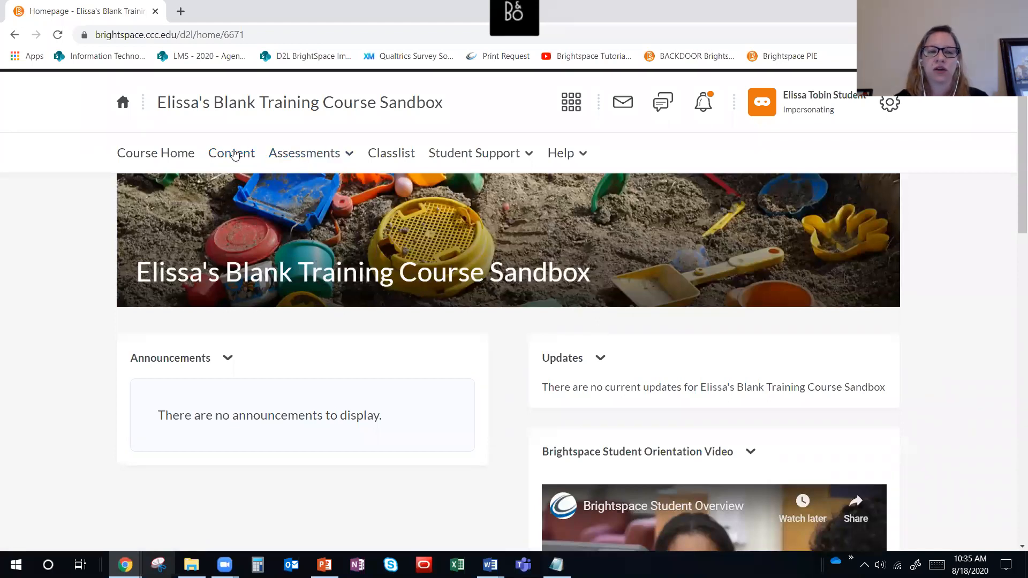
Open Assignment 1 from the Week 1 module of the course content as the student.
click(311, 156)
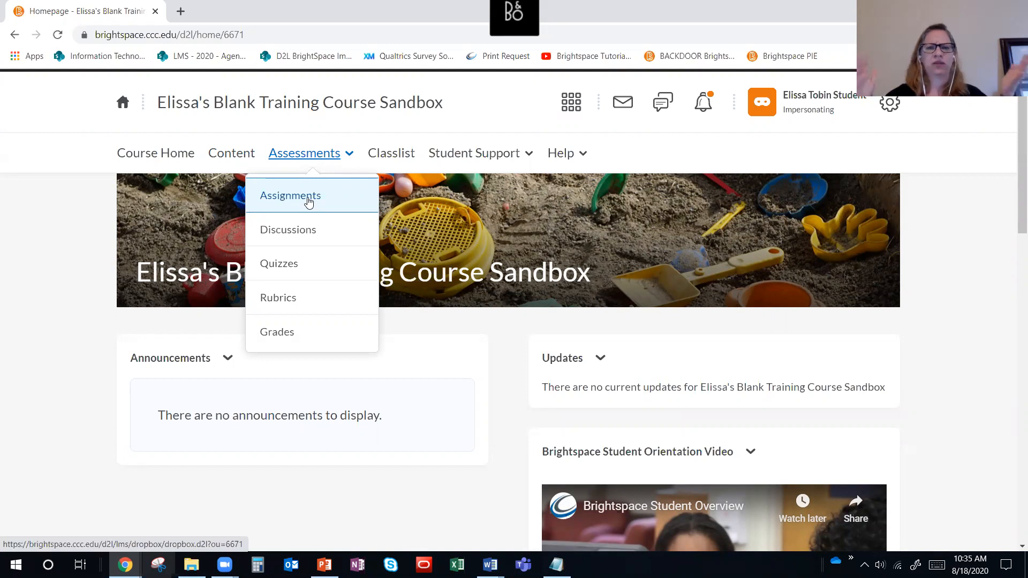
click(230, 154)
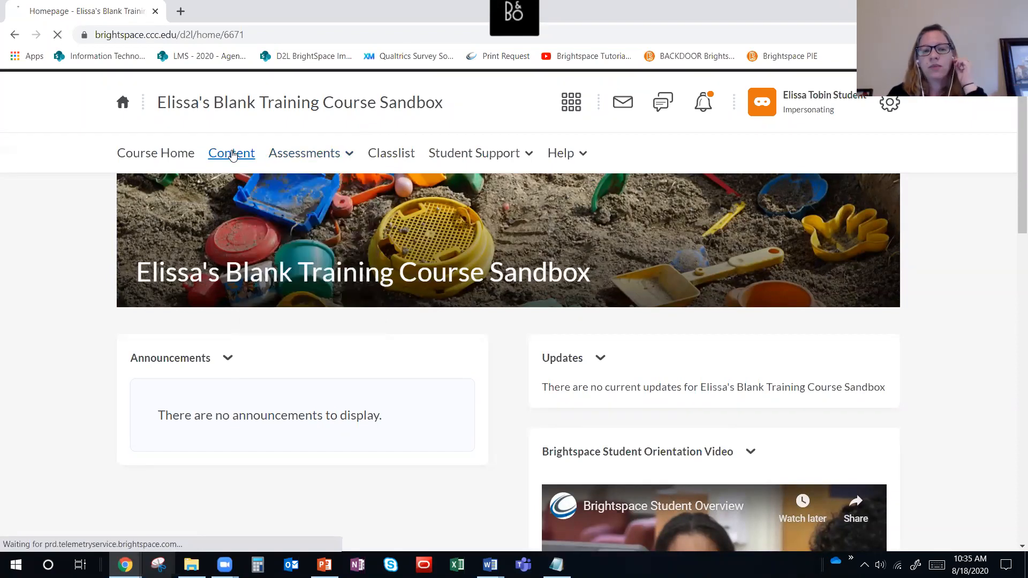
scroll(119, 321, down, 3)
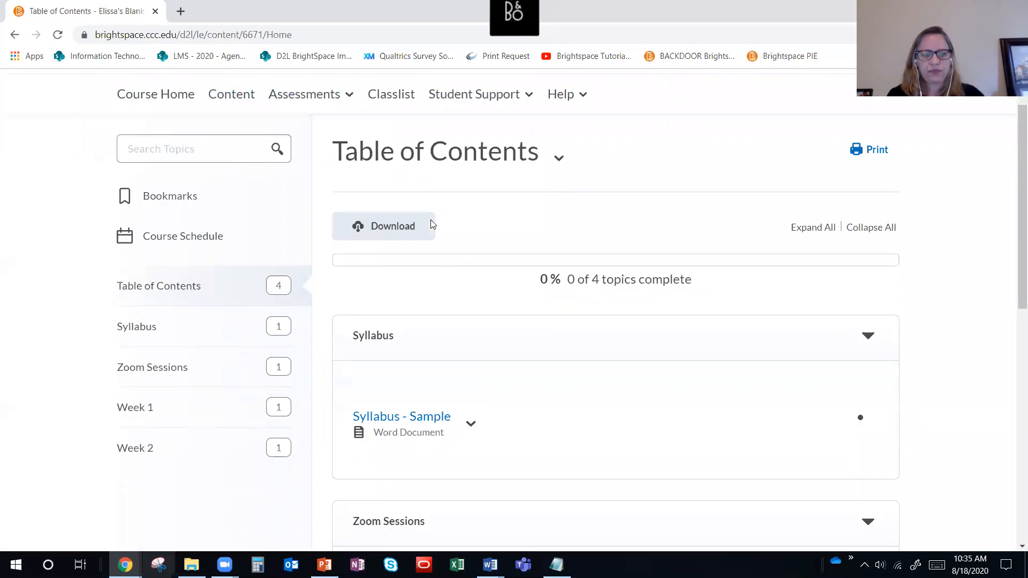
click(127, 333)
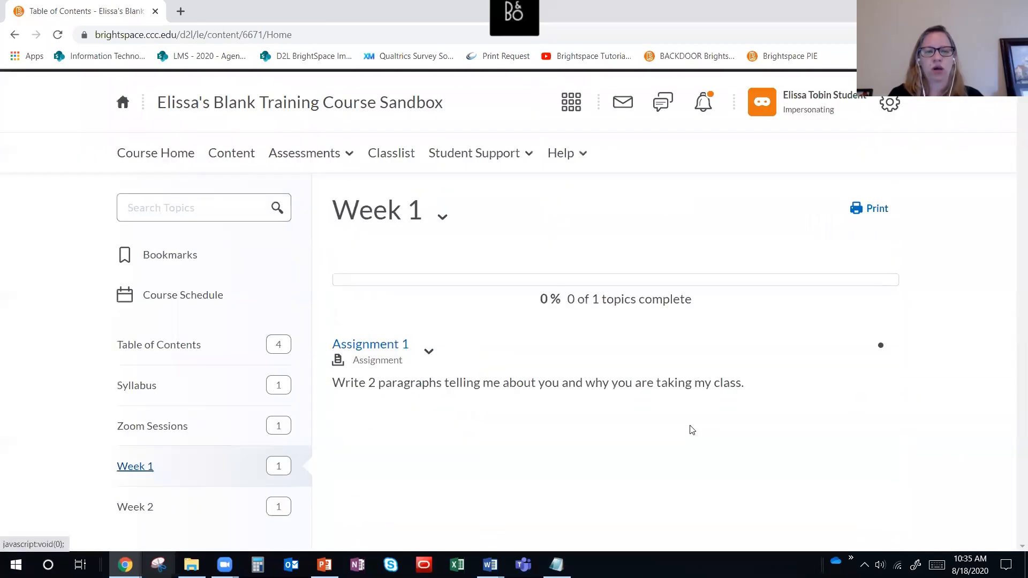
click(377, 348)
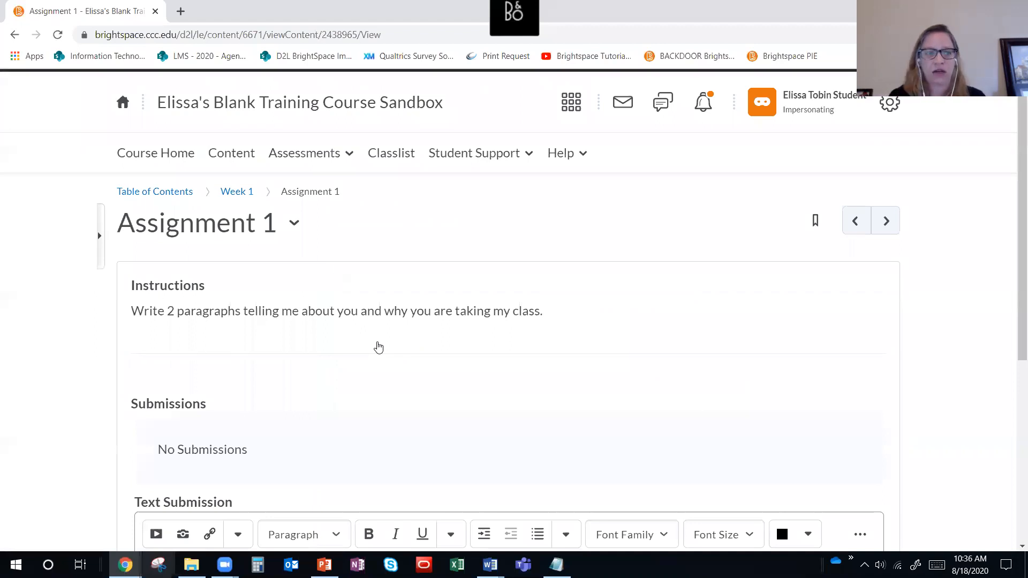
click(231, 154)
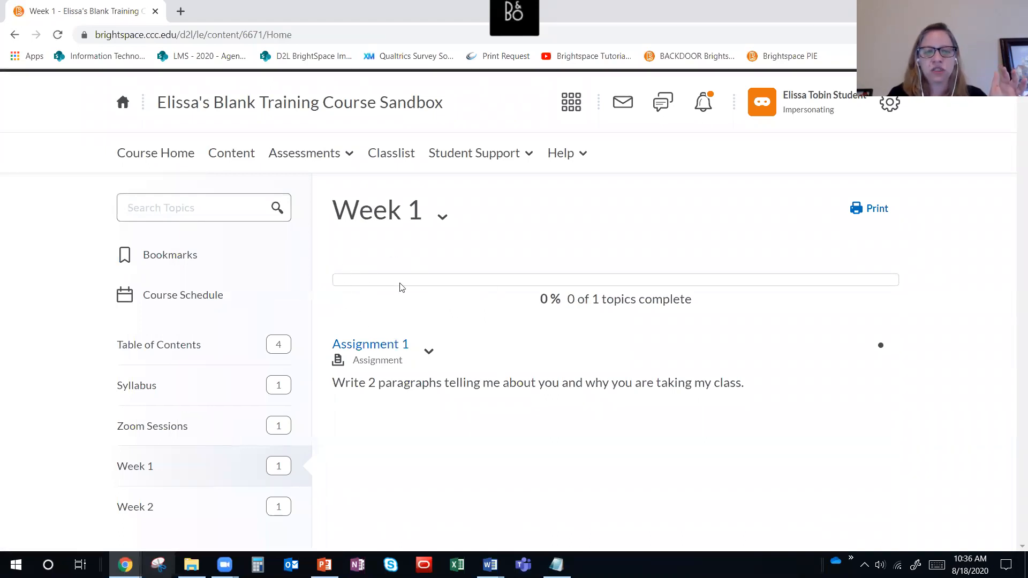
click(360, 348)
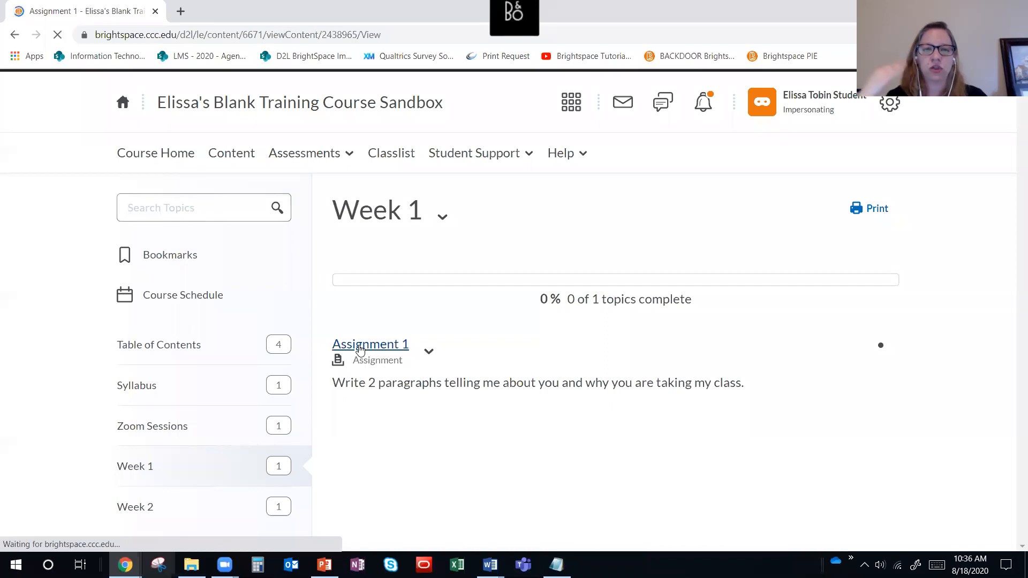
Submit the text "here are my two paragraphs" for Assignment 1 and check the submission confirmation.
scroll(243, 307, down, 3)
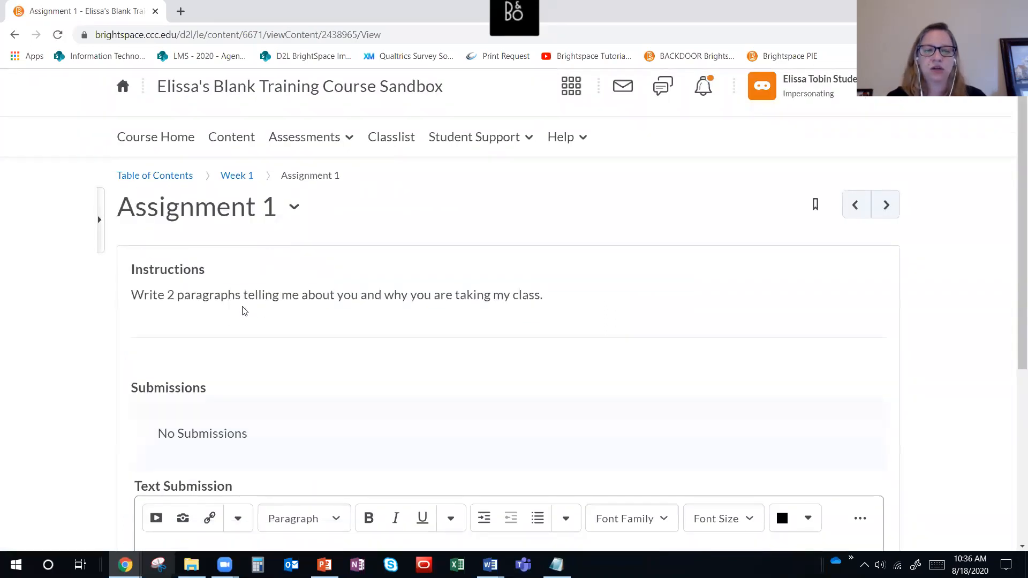
drag(155, 320, 267, 321)
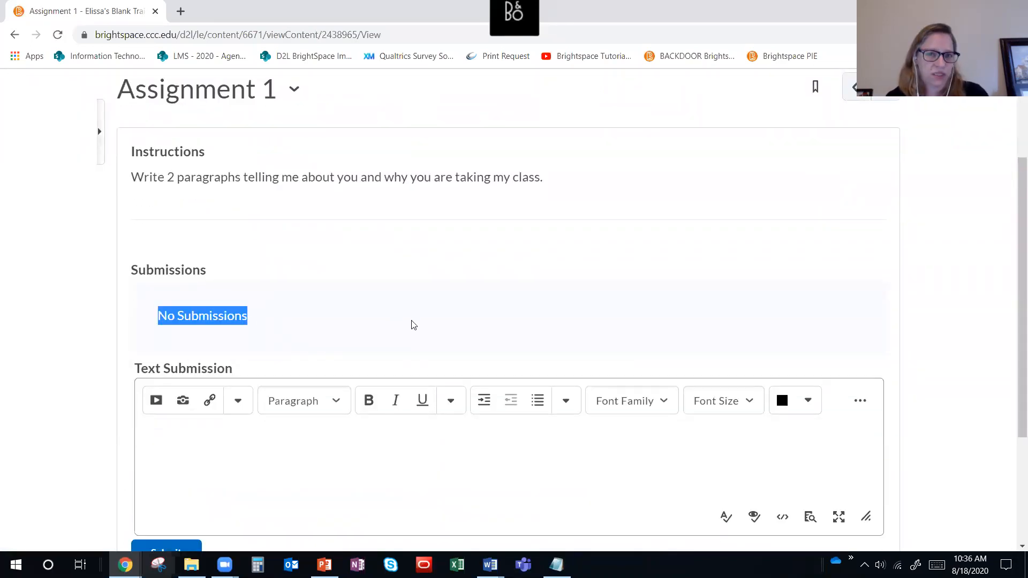
scroll(414, 325, down, 3)
click(234, 308)
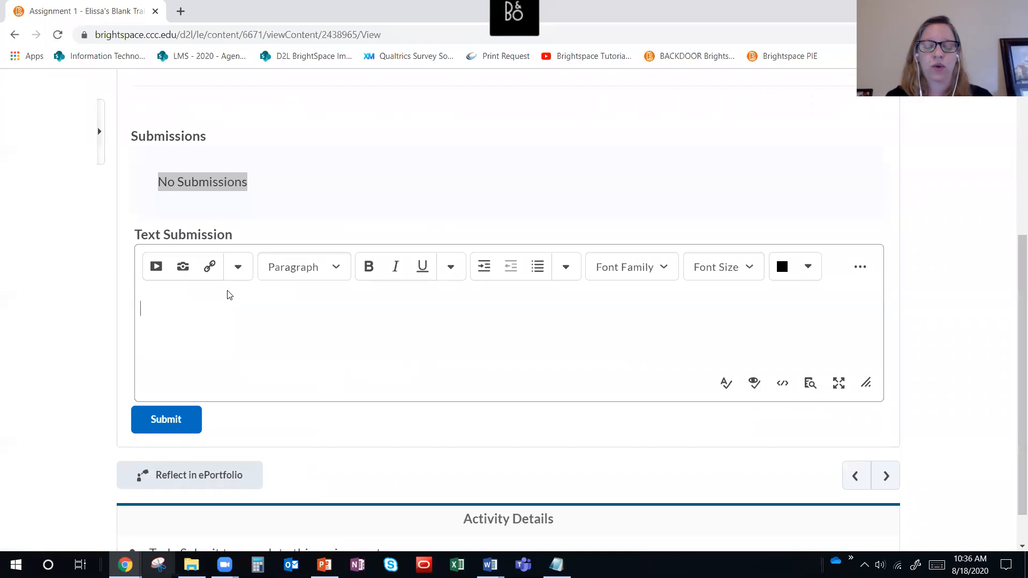
text(here are my two paragraphs)
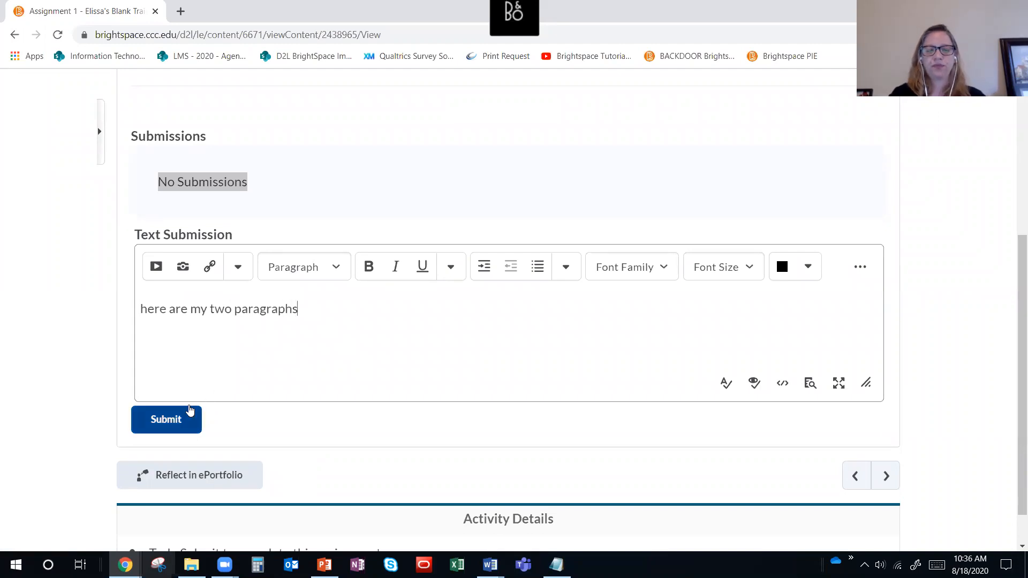
click(179, 414)
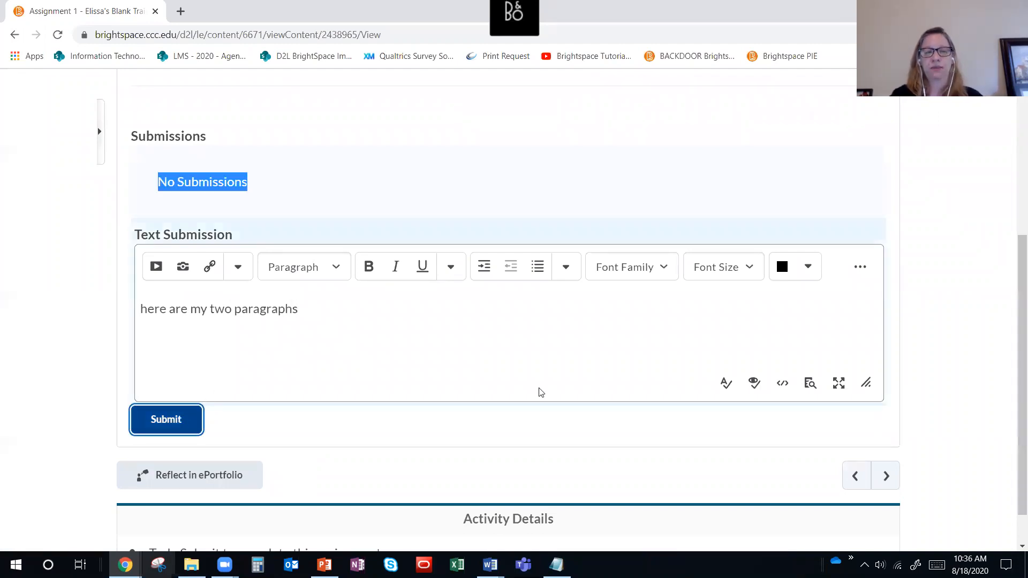
scroll(673, 402, down, 3)
drag(659, 385, 885, 393)
click(884, 393)
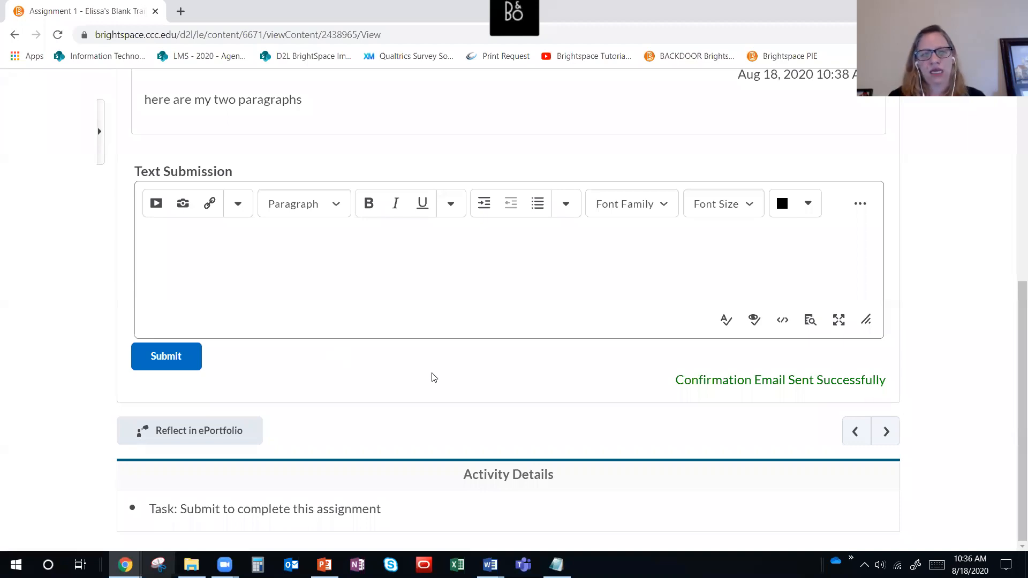
Open Assignment 2 (file upload) from the Week 2 module and go to its file submission area.
scroll(434, 378, up, 6)
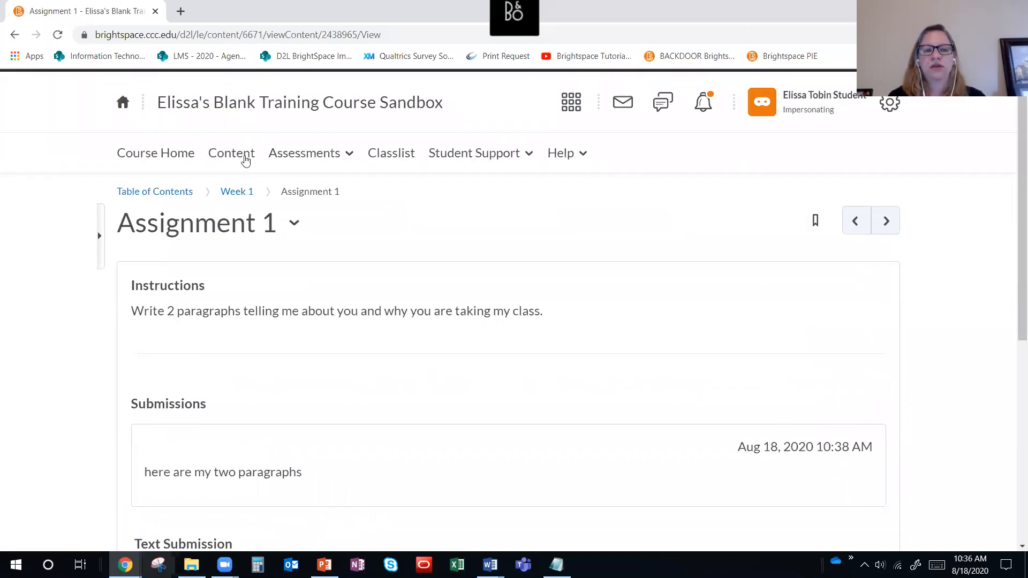
click(241, 156)
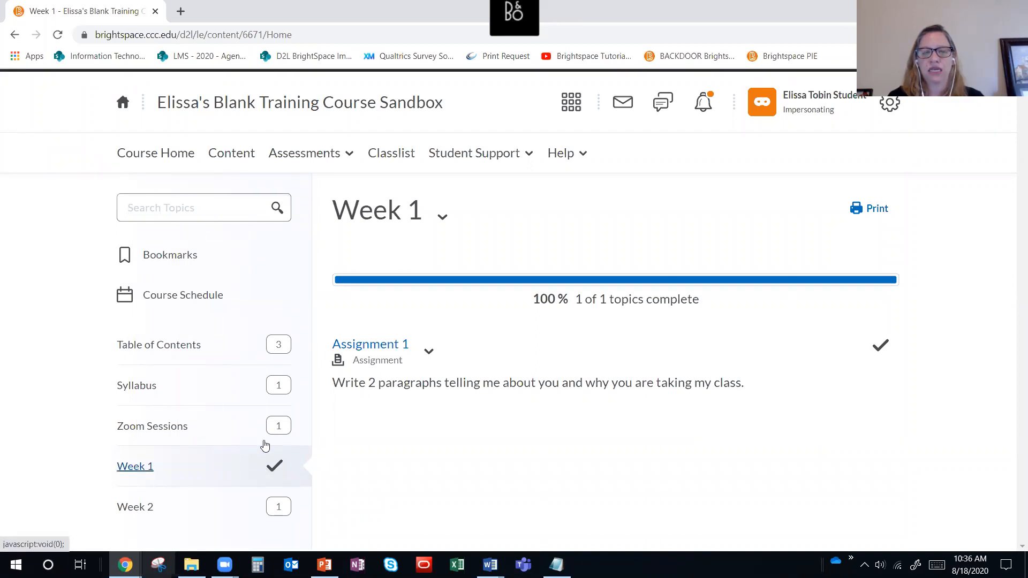
click(148, 507)
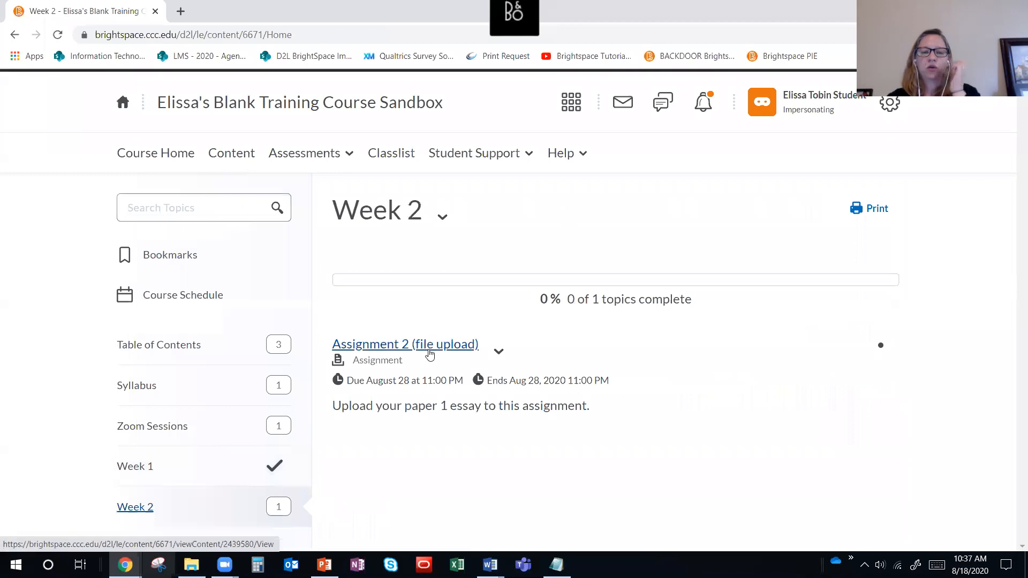
click(429, 352)
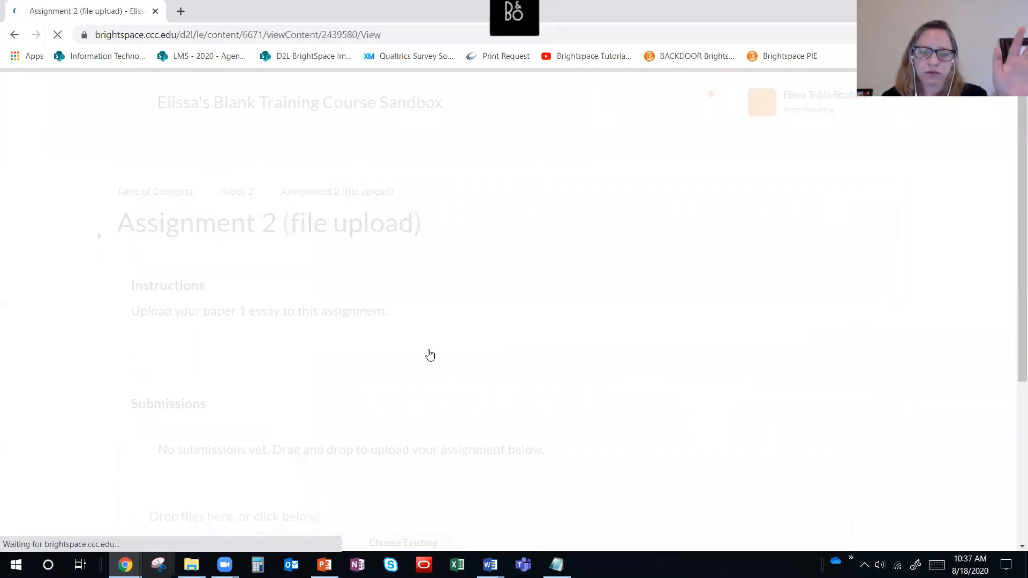
scroll(269, 294, down, 2)
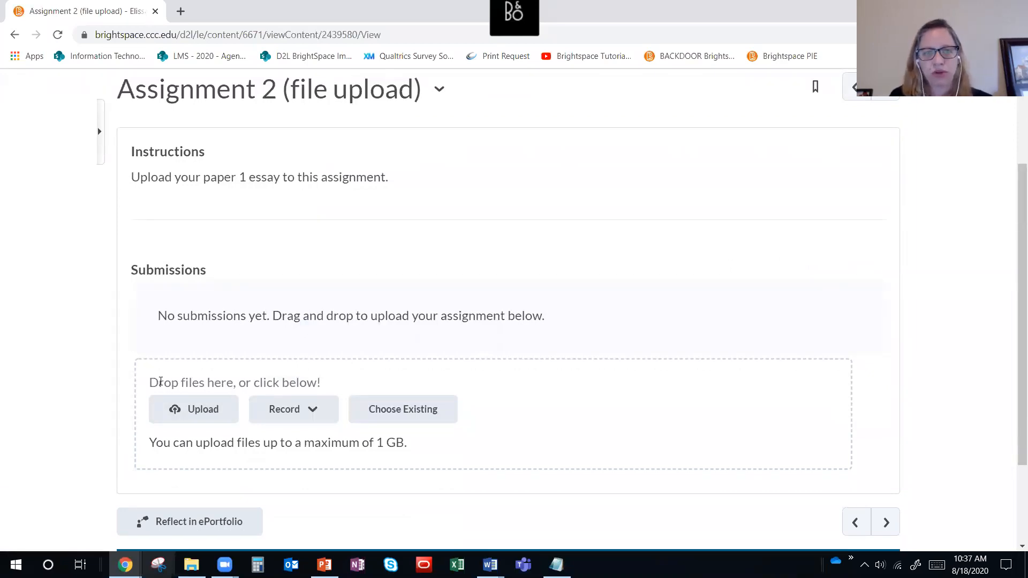
Upload "Sample Assignment 1 - Romeo and Juliet.docx" to Assignment 2, submit it without comments, and check the submission confirmation.
click(182, 410)
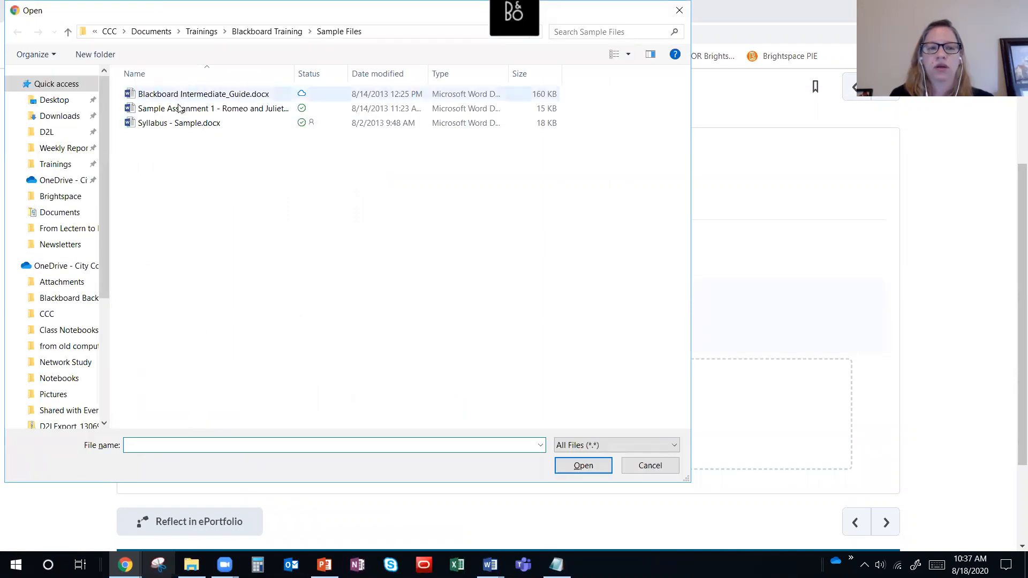
double_click(180, 110)
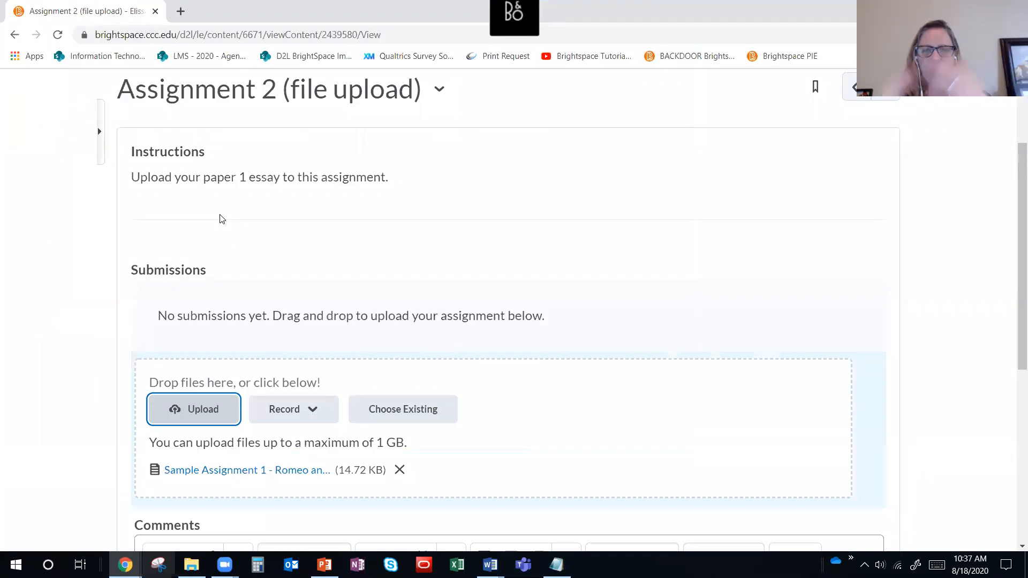
scroll(255, 237, down, 4)
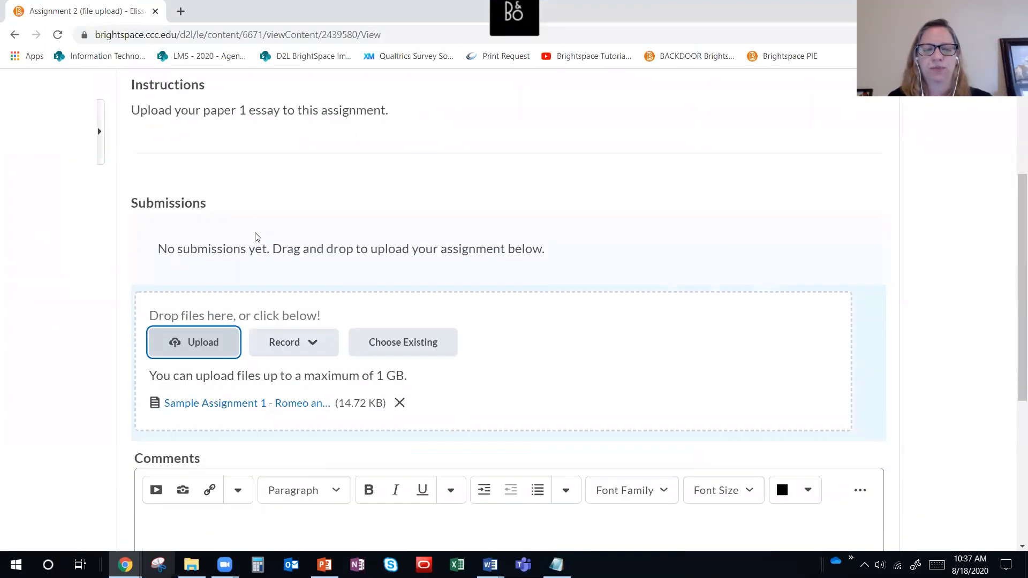
scroll(256, 237, down, 1)
click(187, 333)
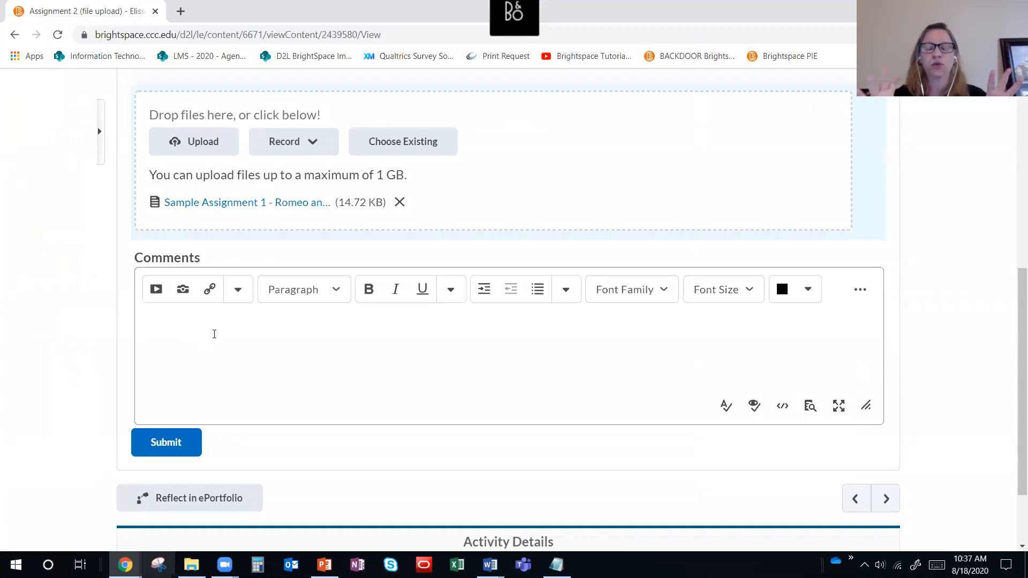
click(166, 442)
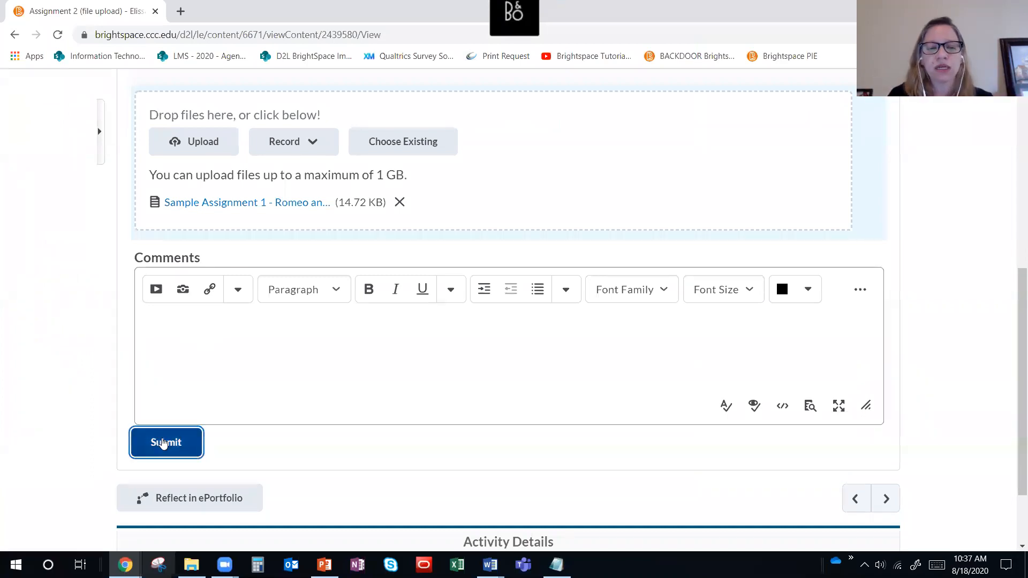
scroll(379, 427, up, 5)
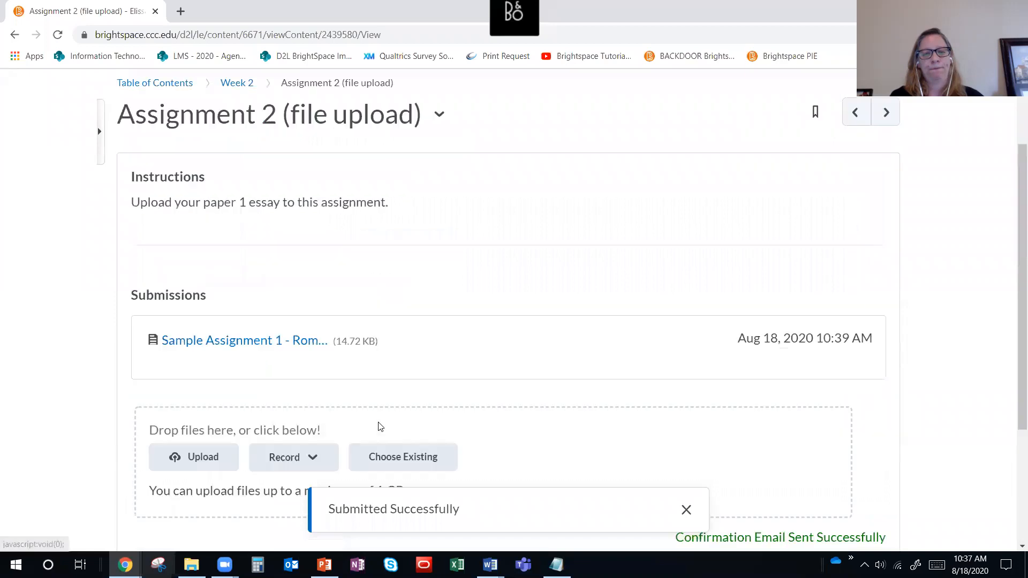
scroll(391, 400, down, 5)
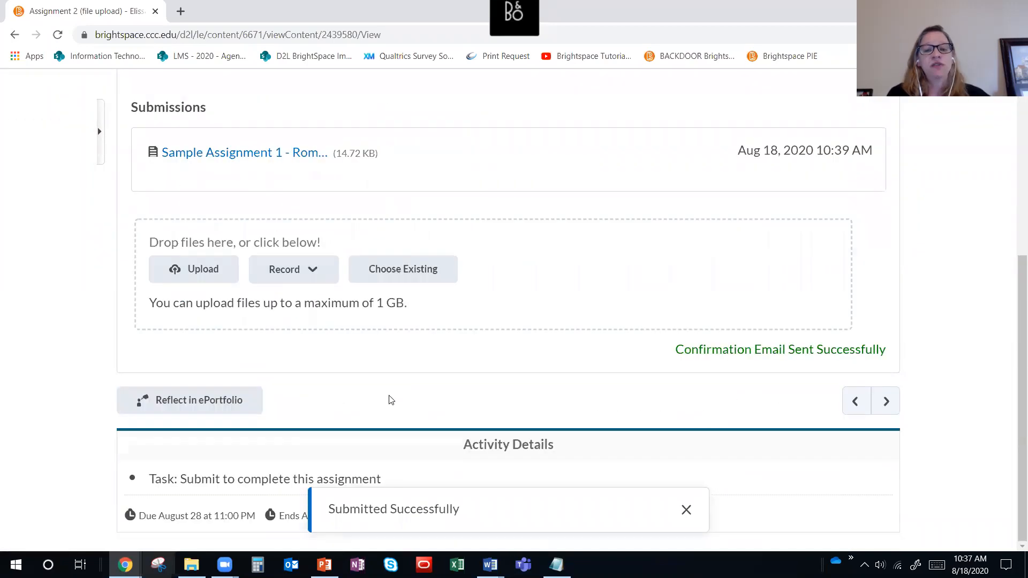
Review the student's Week 2 completion and assignment submission statuses, ending with the student's grades.
scroll(393, 398, up, 5)
click(231, 154)
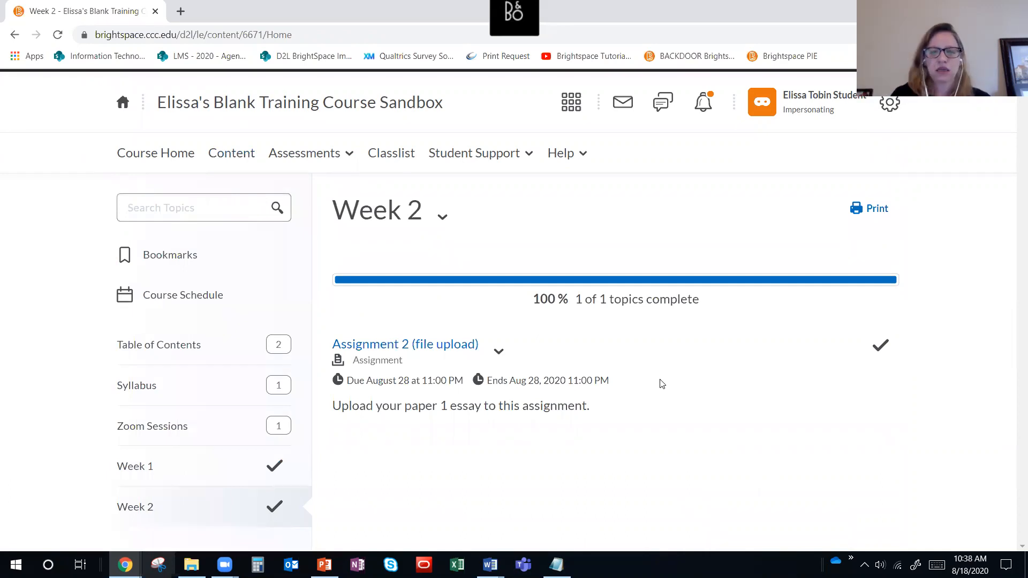
click(304, 153)
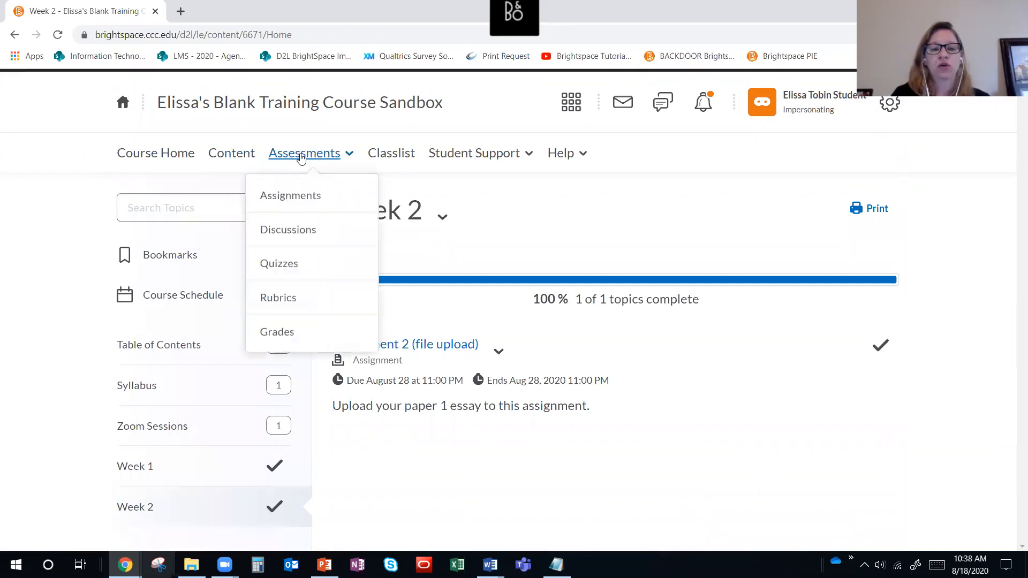
click(262, 194)
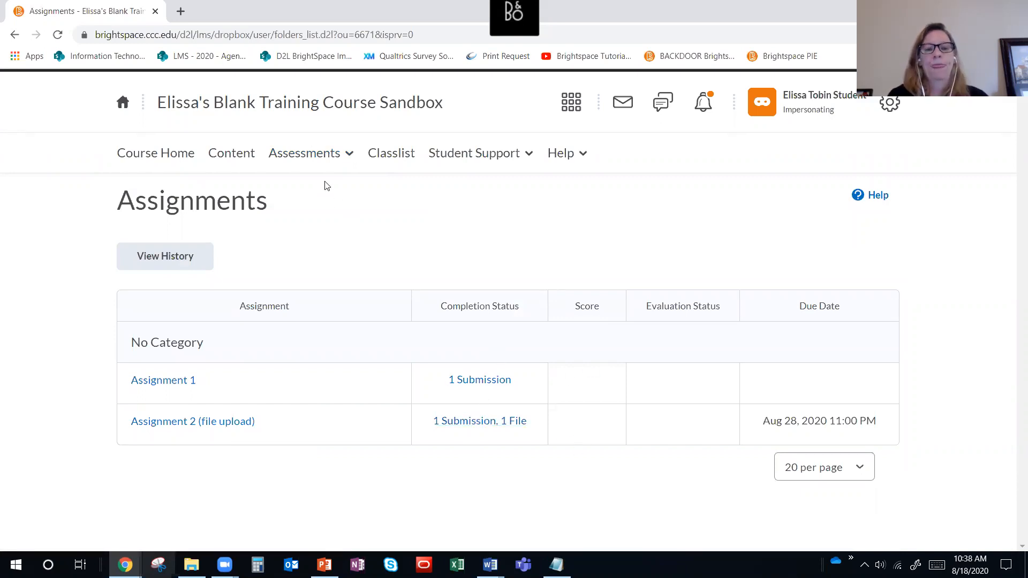
click(316, 157)
click(278, 334)
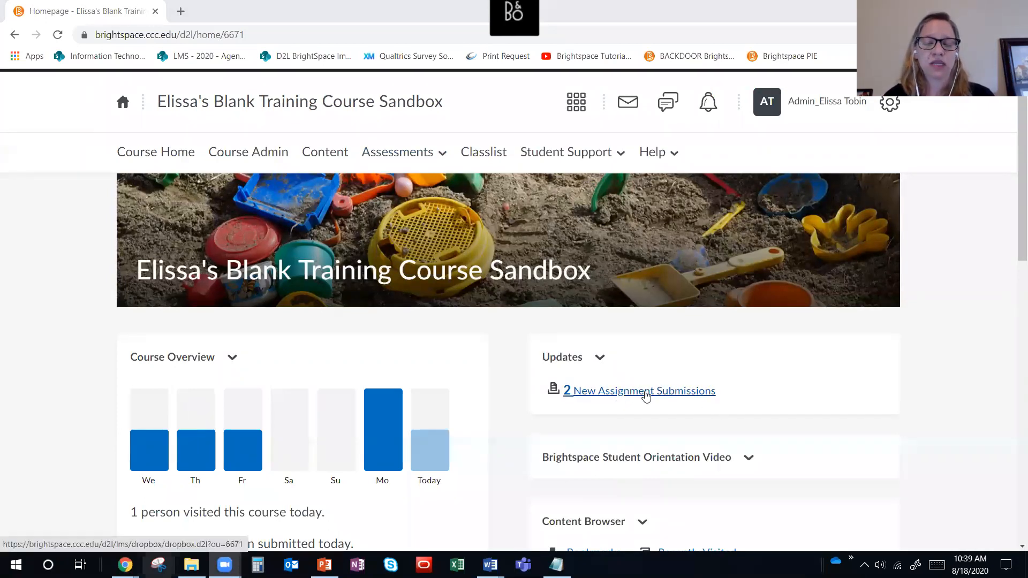
Open the submissions list for Assignment 1 from the course assignments in the instructor's view.
click(397, 152)
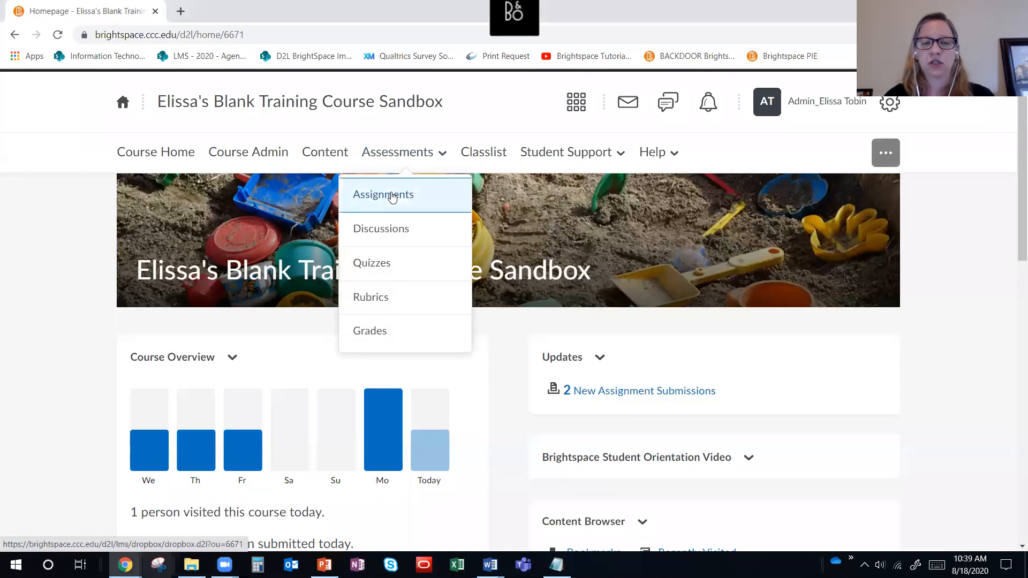
click(392, 197)
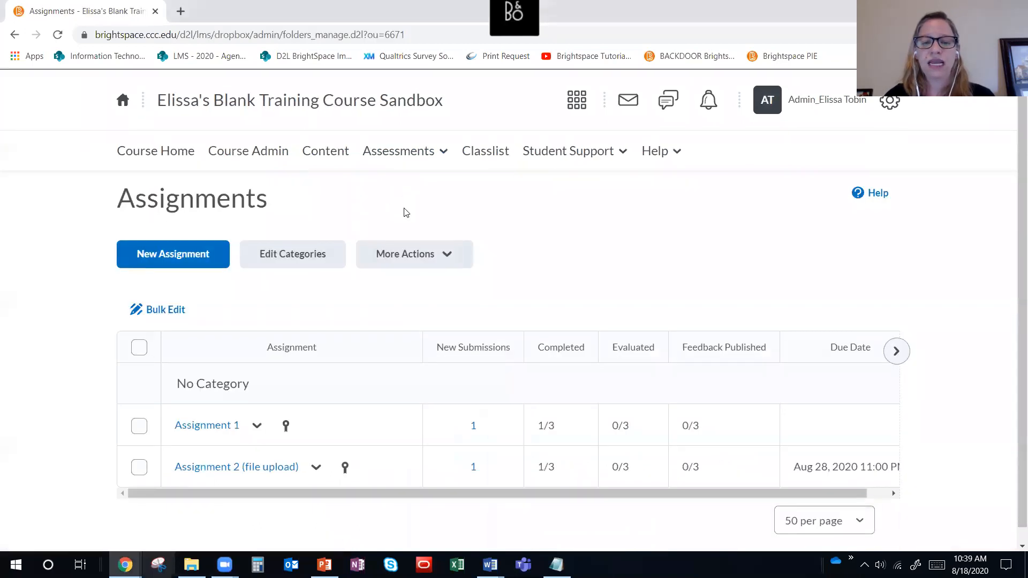
scroll(406, 213, down, 1)
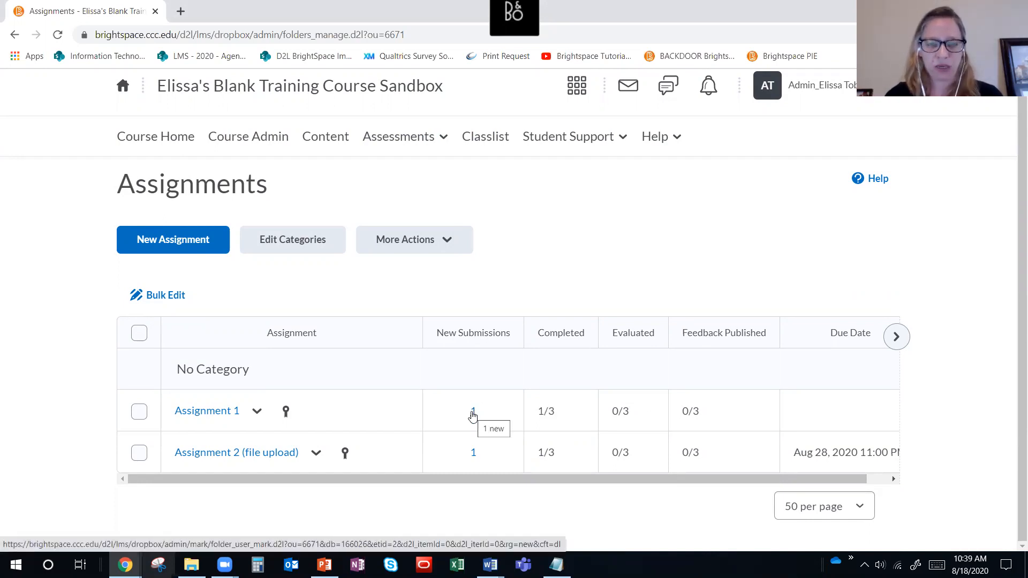
click(259, 411)
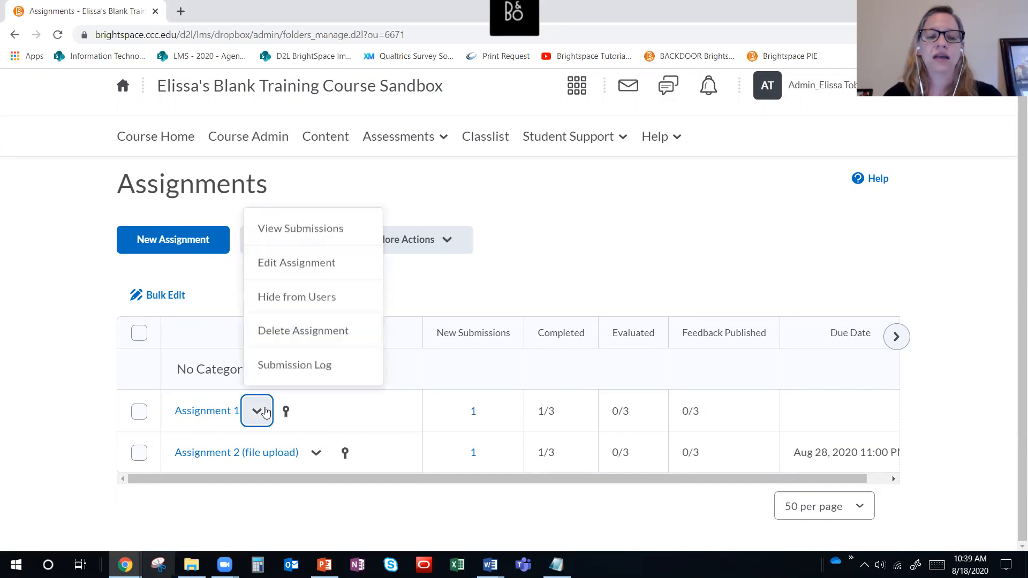
click(285, 232)
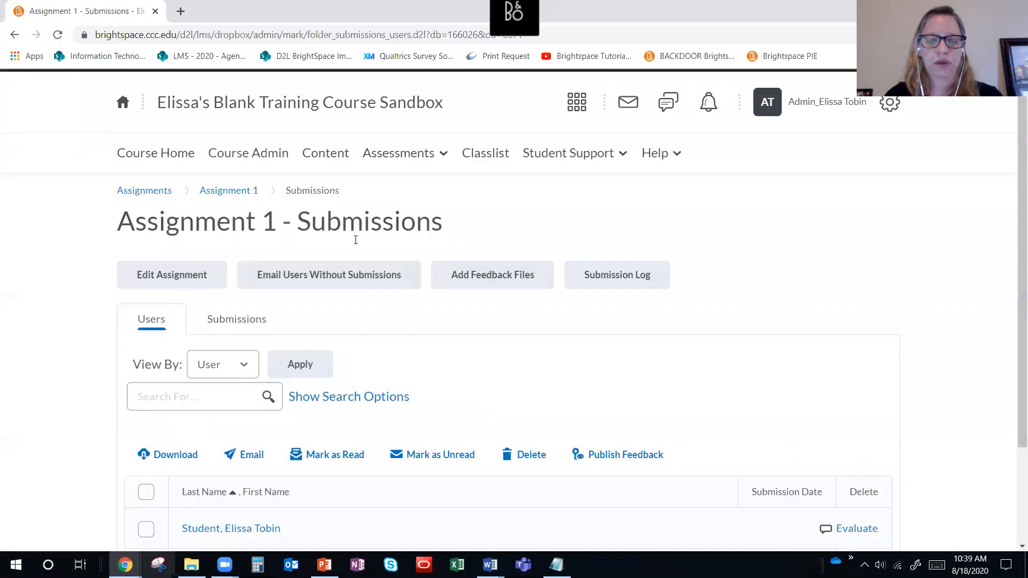
scroll(380, 251, down, 3)
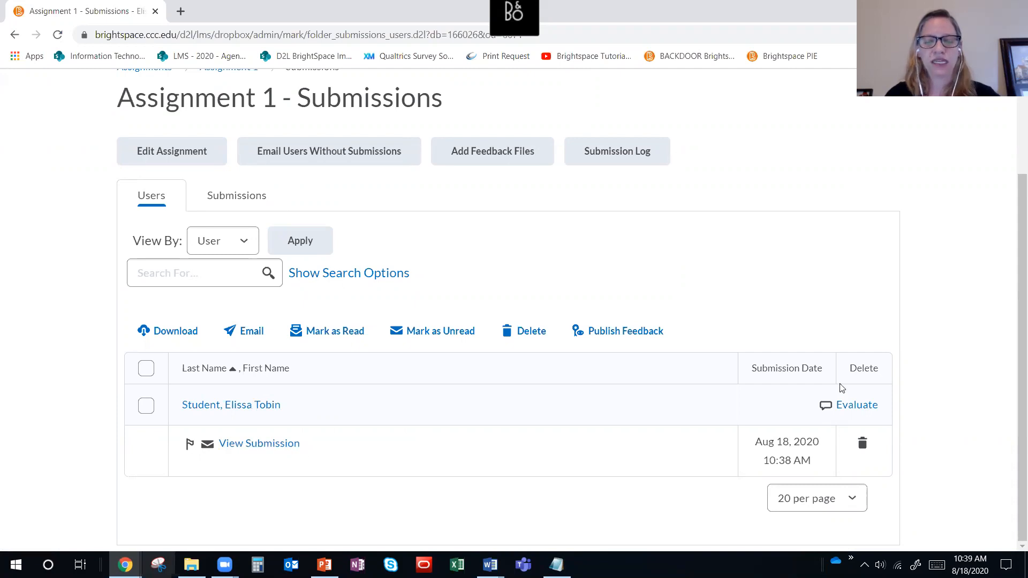
Open the student's text submission for Assignment 1, give it a score of 10 out of 10, and publish the evaluation.
click(257, 450)
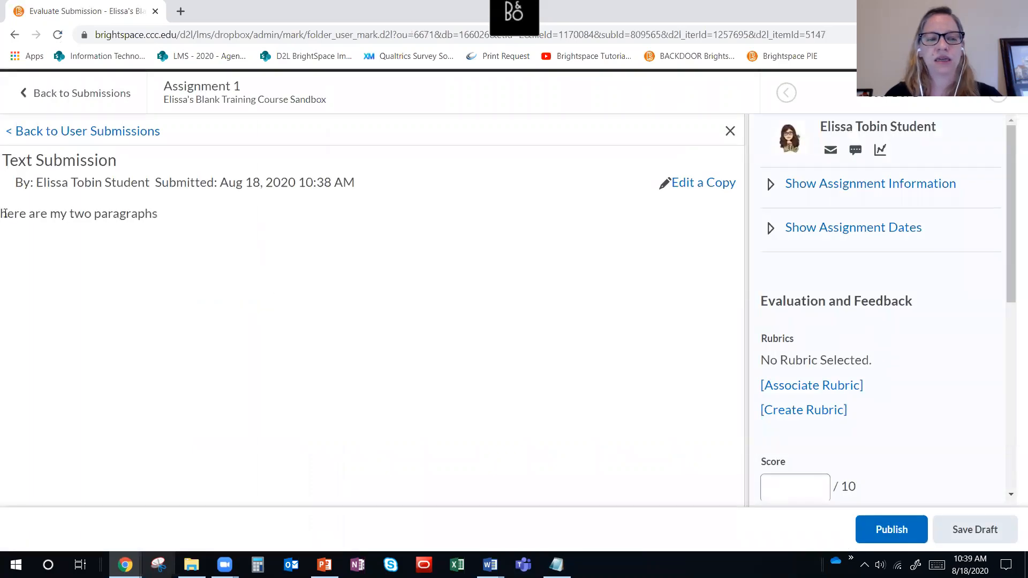
drag(4, 213, 203, 231)
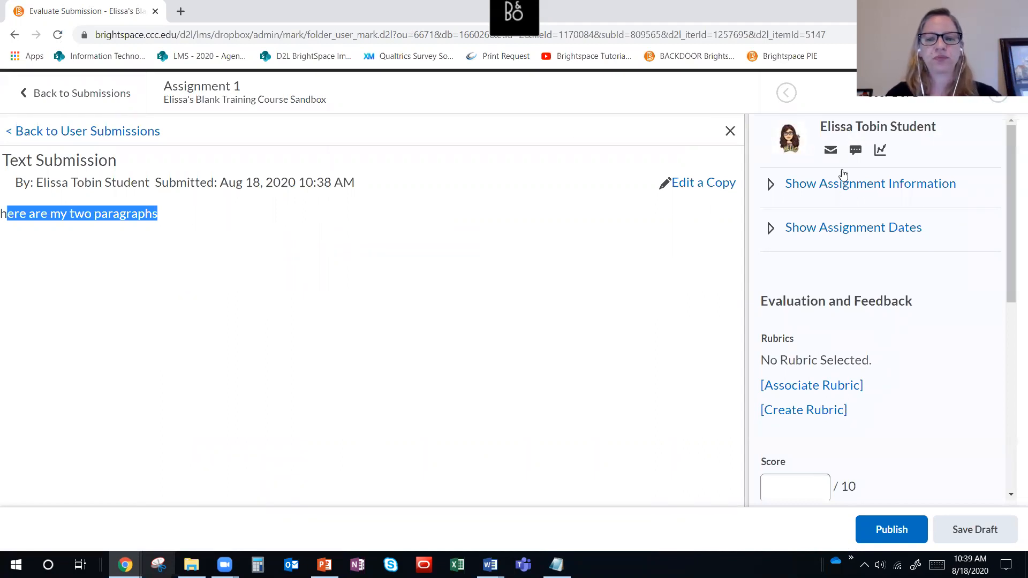
scroll(842, 182, down, 2)
scroll(814, 343, down, 1)
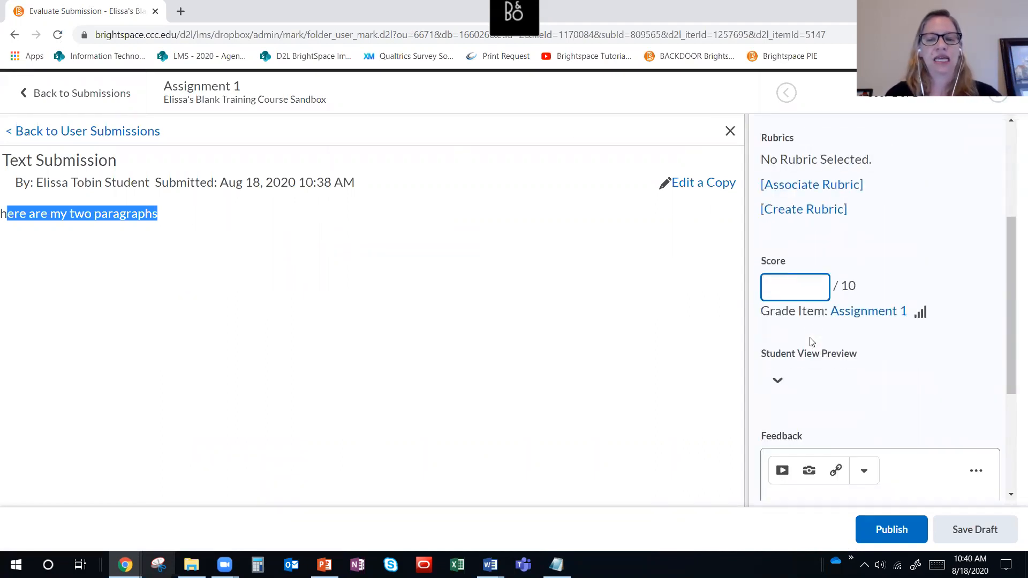
click(801, 286)
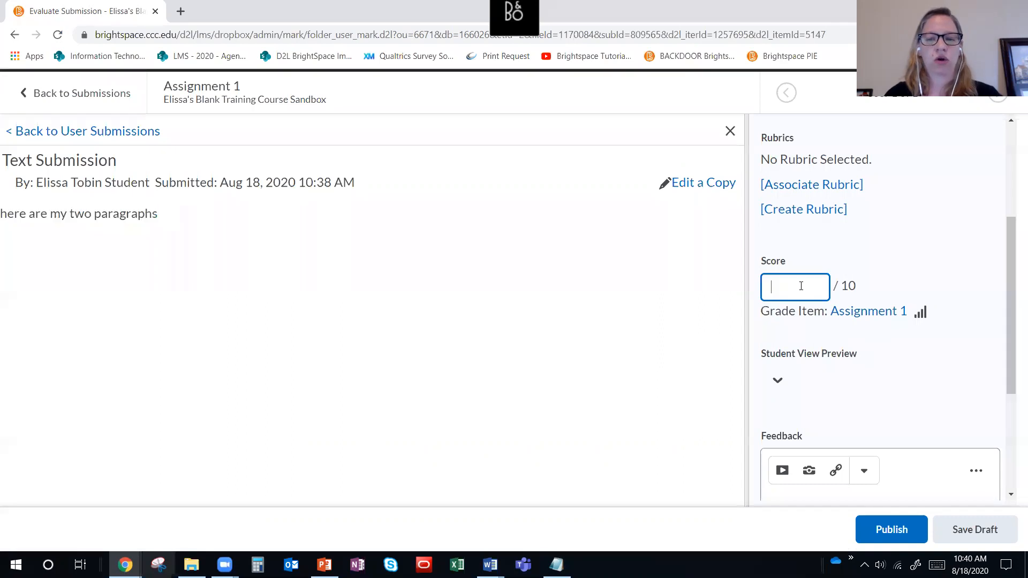
text(10)
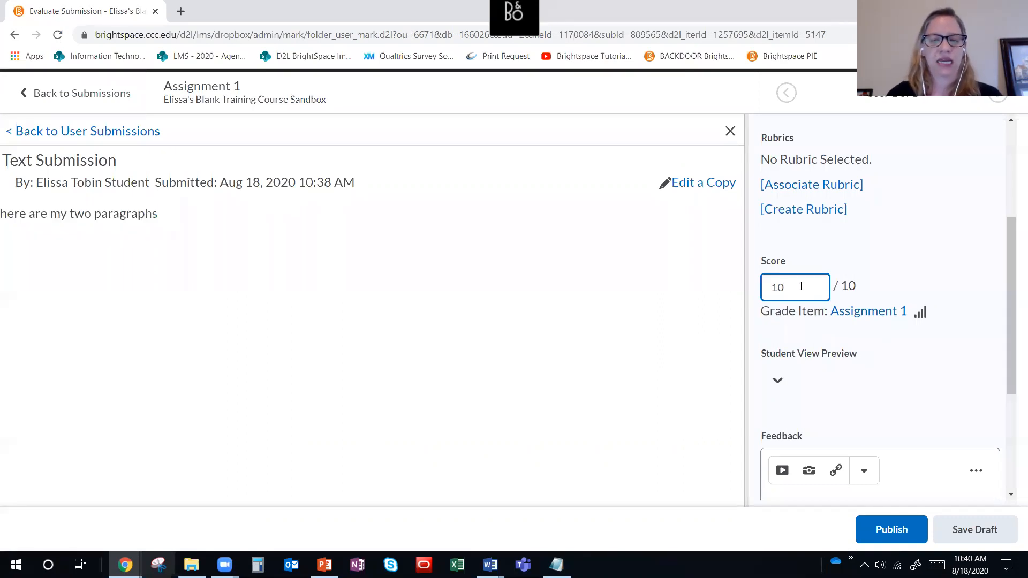
scroll(803, 292, down, 3)
click(814, 310)
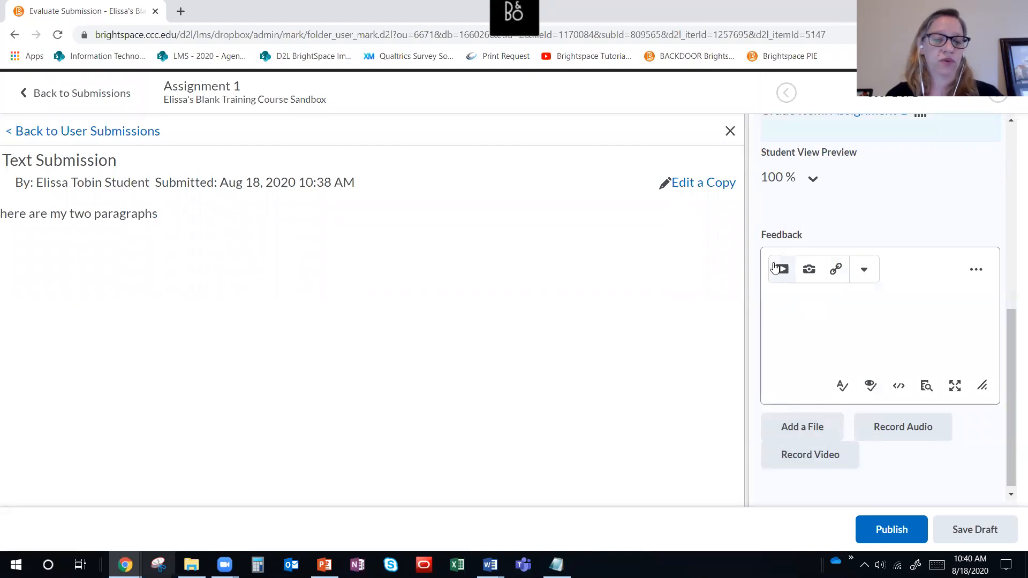
scroll(816, 303, down, 1)
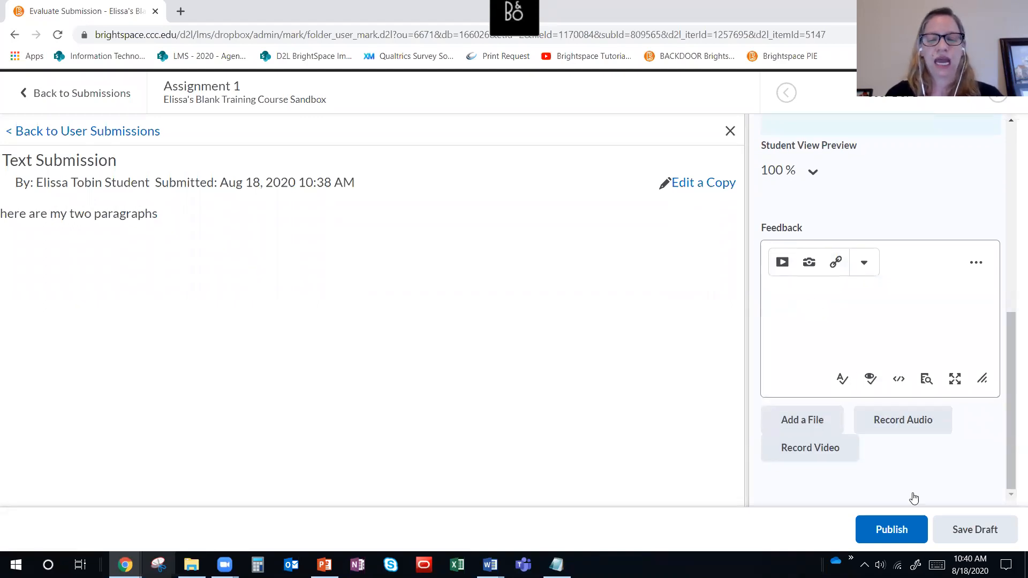
click(892, 530)
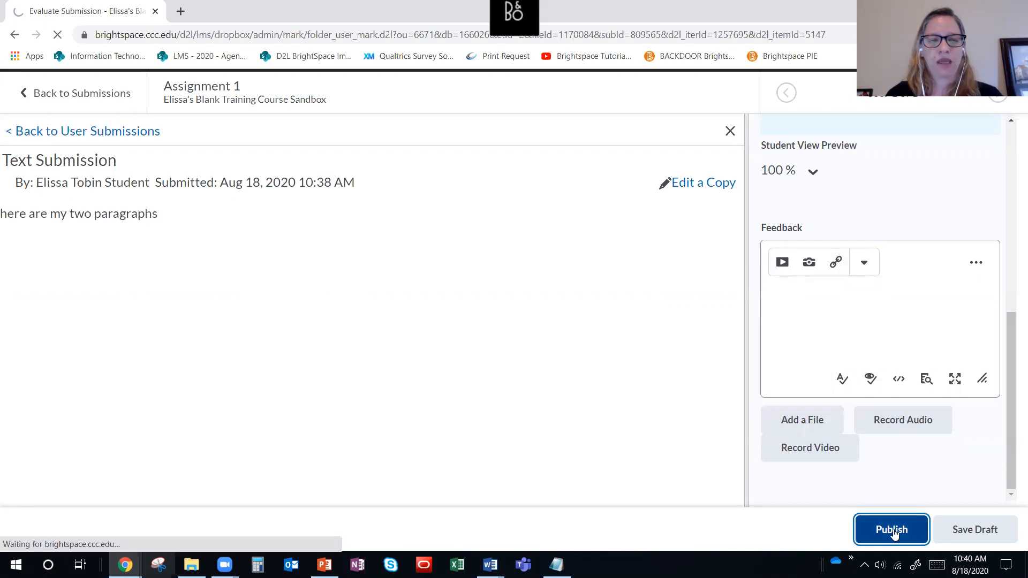
Open the course grade book from the Assignment 1 submissions and examine the student's row of grades.
click(107, 107)
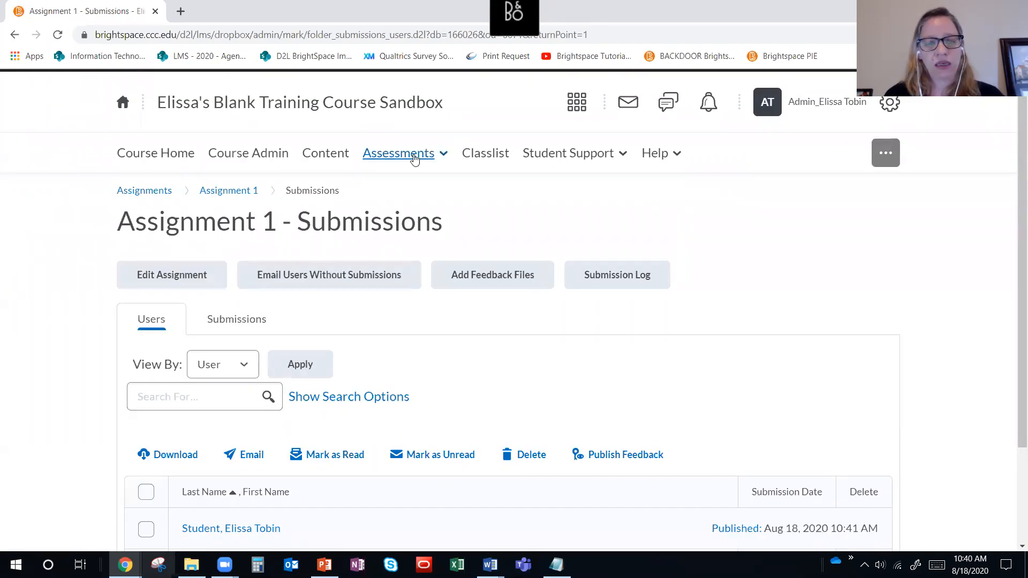
click(414, 154)
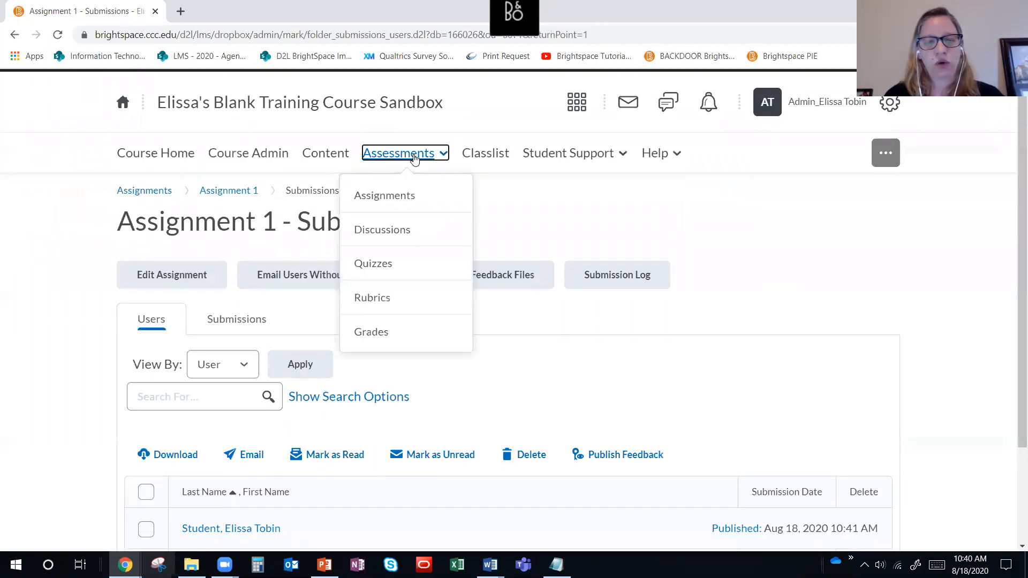
click(380, 332)
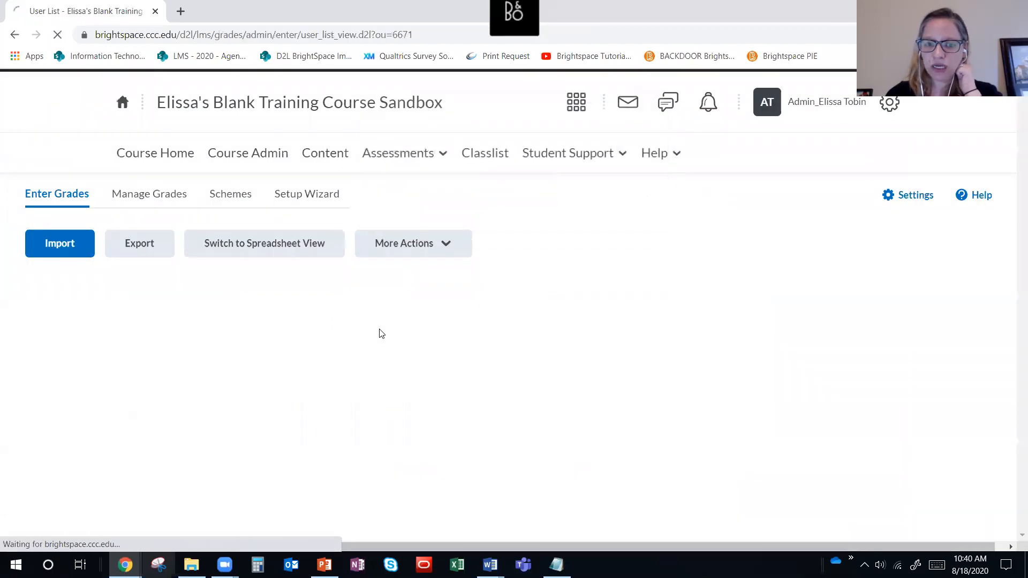
scroll(482, 348, down, 2)
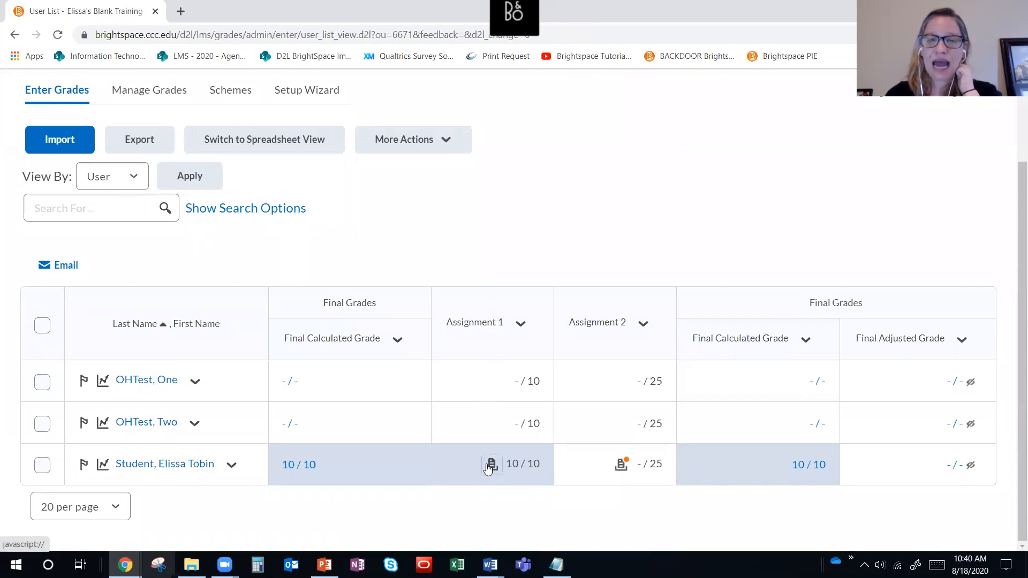
Open the student's Assignment 2 submission from the grade book and view the submitted "Sample Assignment 1 - Romeo and Juliet.docx".
click(622, 466)
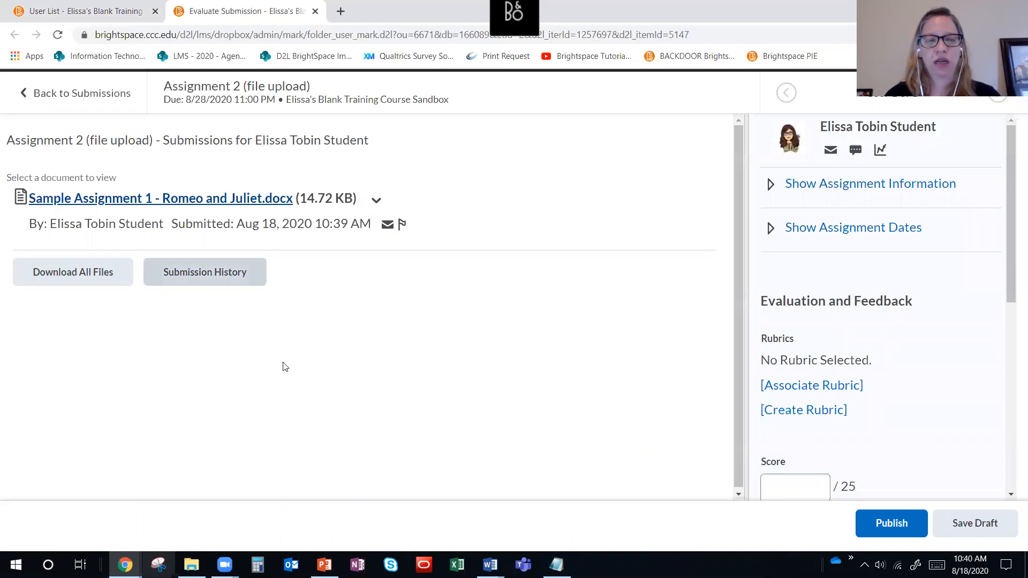
click(208, 199)
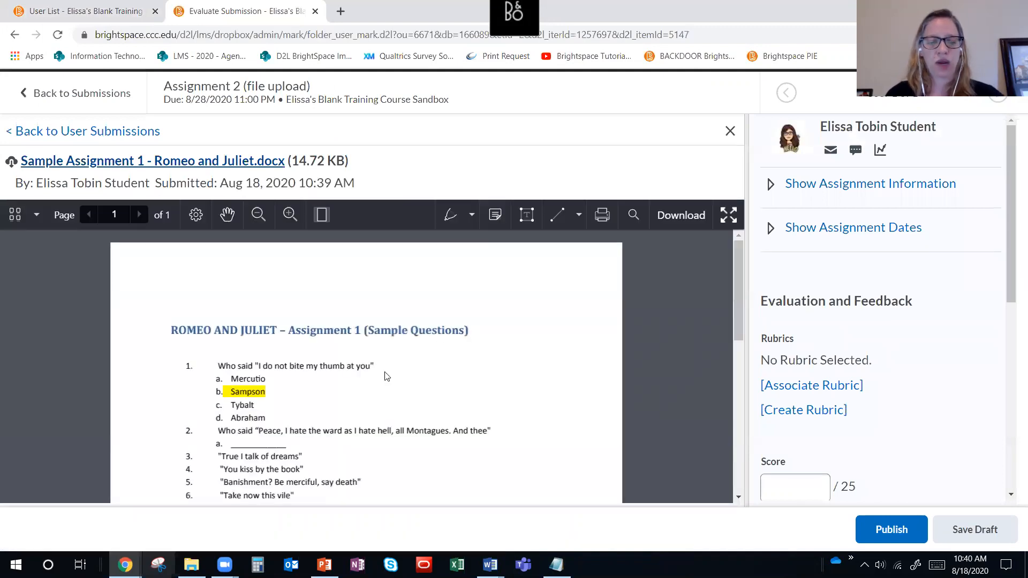
scroll(317, 371, down, 1)
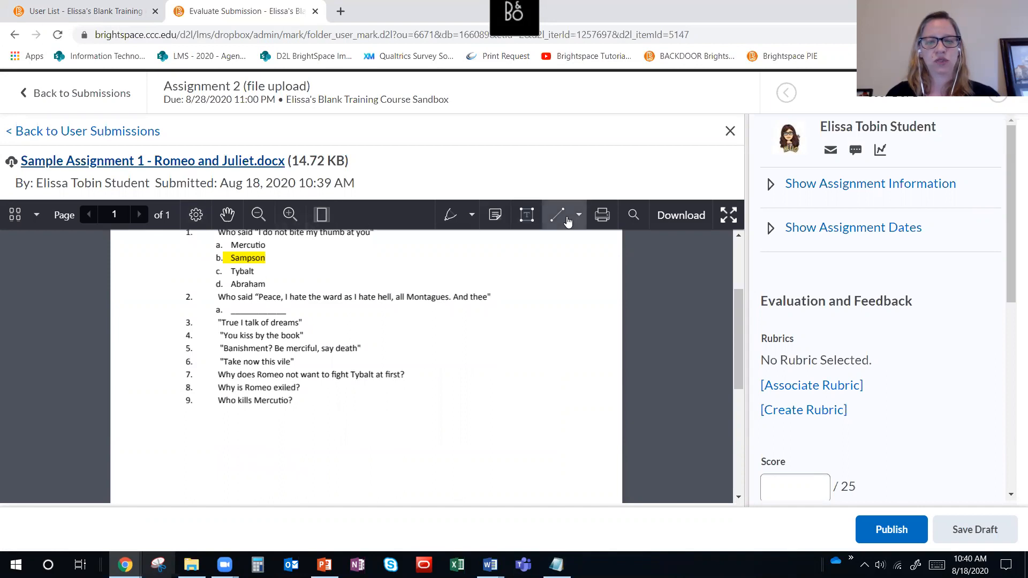
Enter a score of 25 for the Assignment 2 submission, correct it to 20, and publish the evaluation.
scroll(792, 375, down, 1)
scroll(793, 373, down, 2)
text(25)
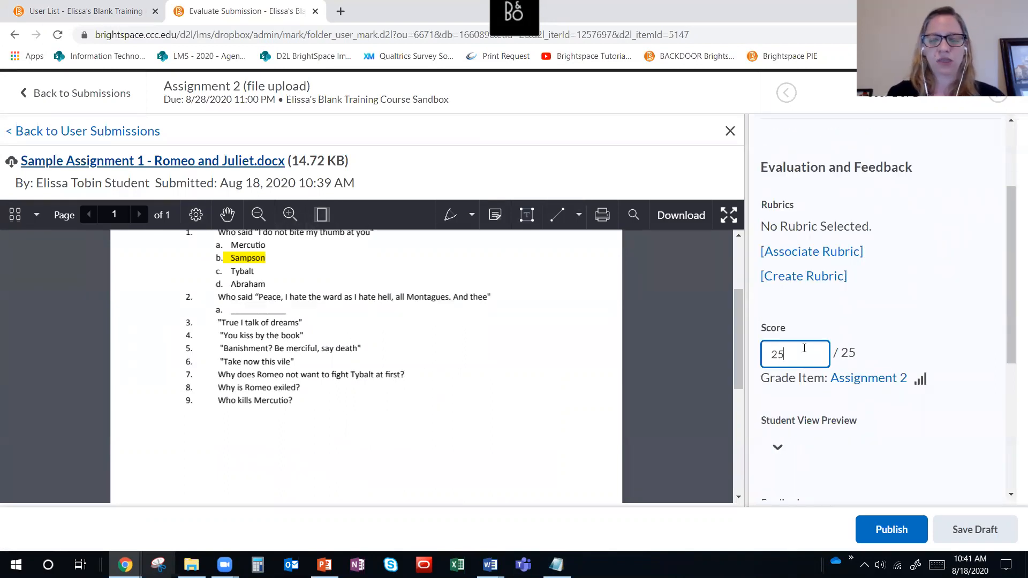
scroll(824, 365, down, 4)
click(824, 373)
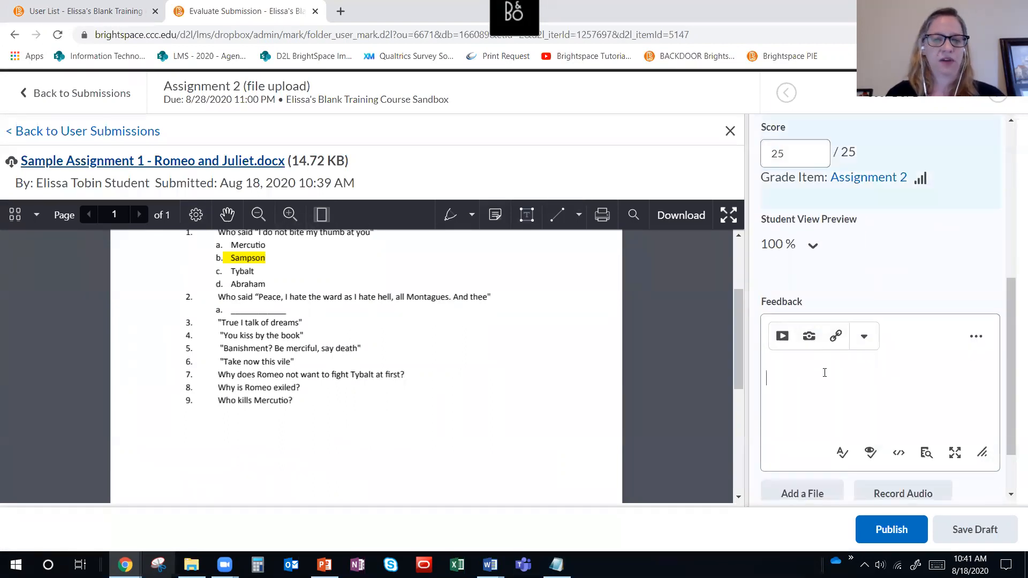
double_click(778, 154)
text(20)
click(903, 531)
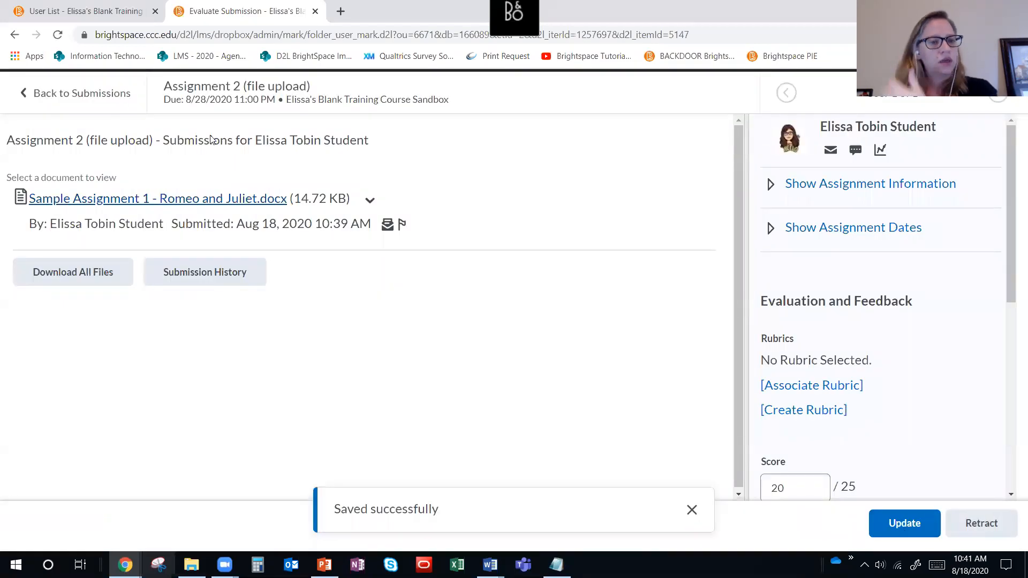
Return to the Assignment 2 submissions list, refresh the course grade book and review the student's updated grades.
click(69, 97)
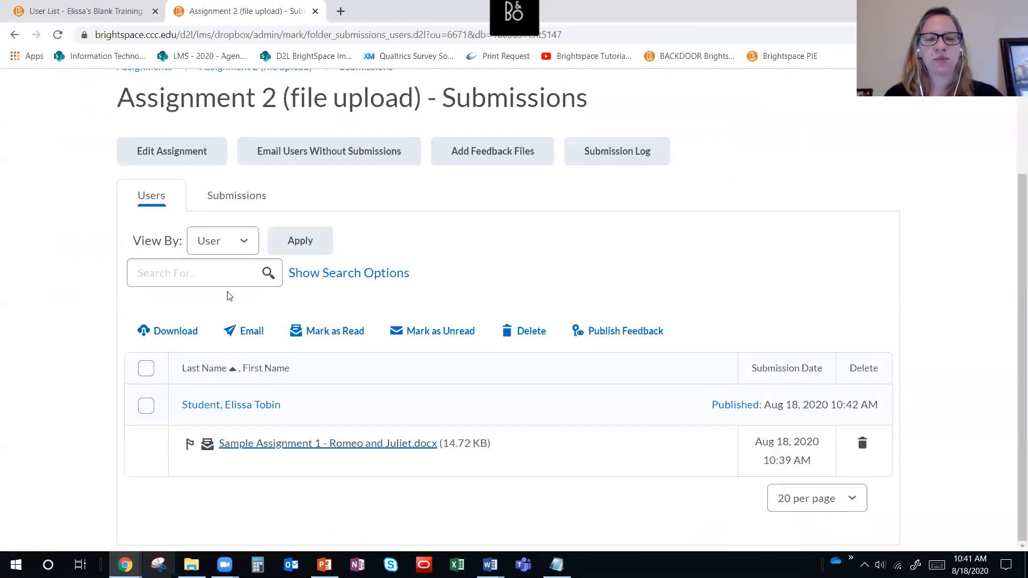
click(56, 11)
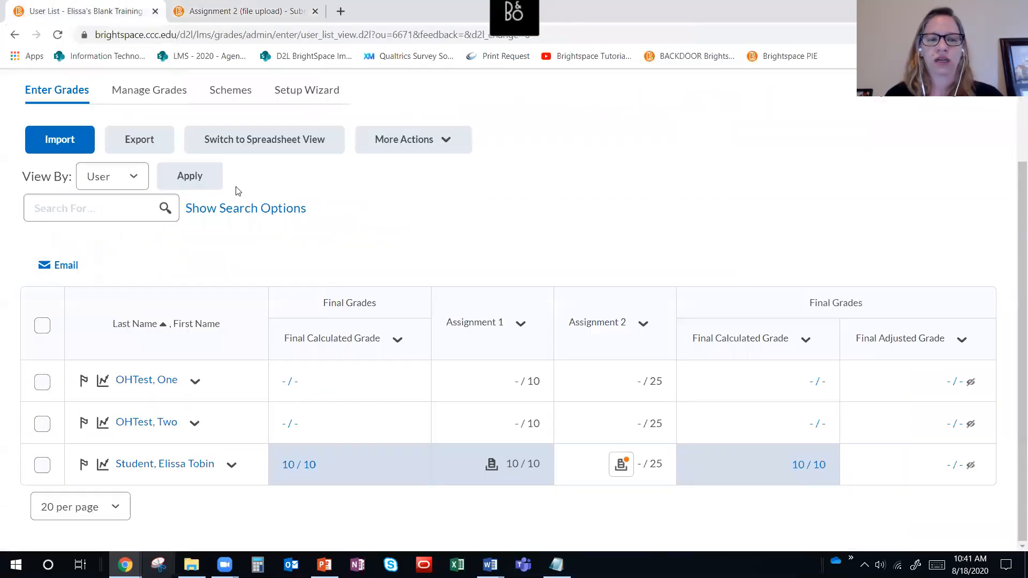
click(56, 36)
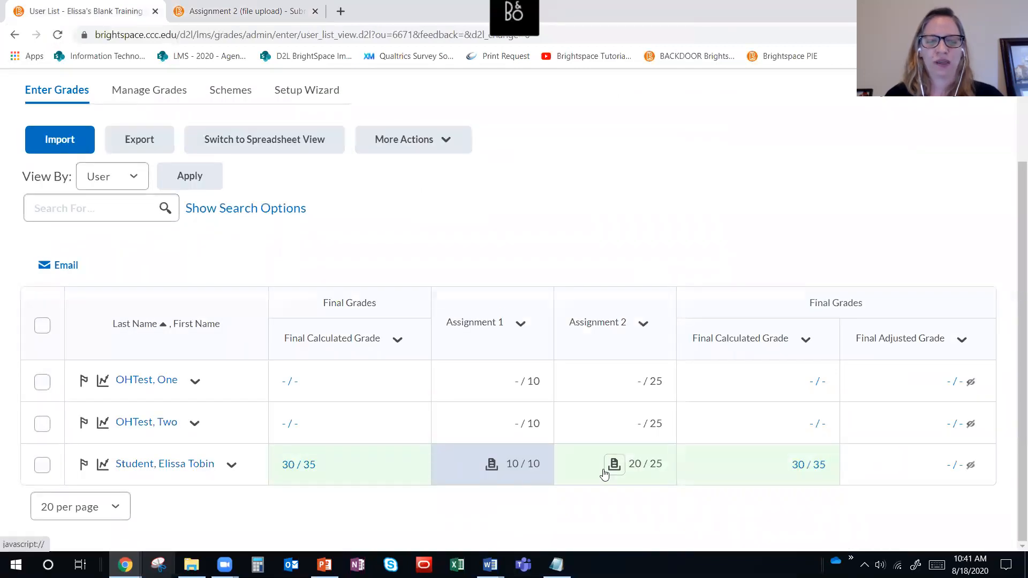
scroll(530, 470, up, 2)
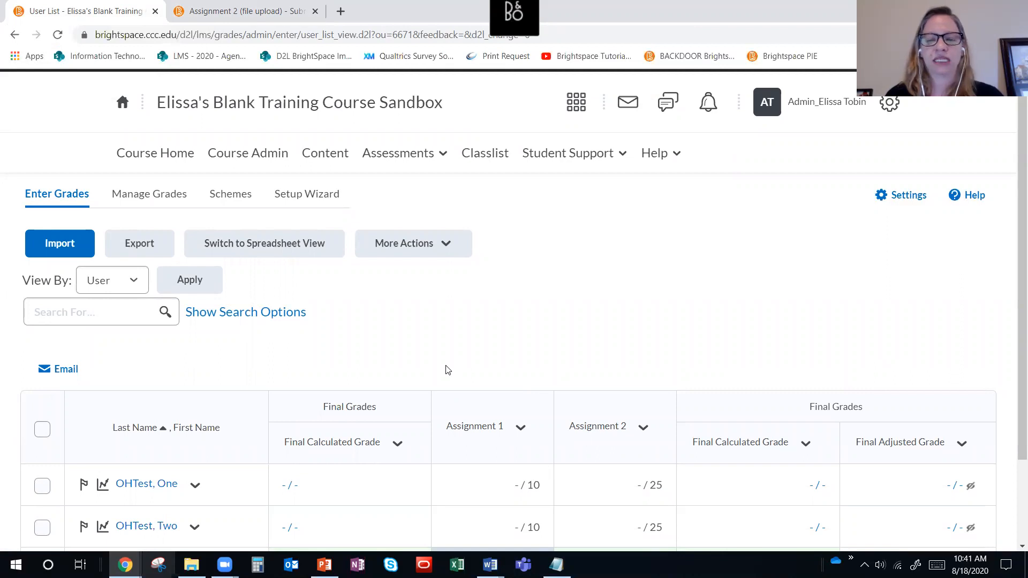
scroll(410, 365, down, 2)
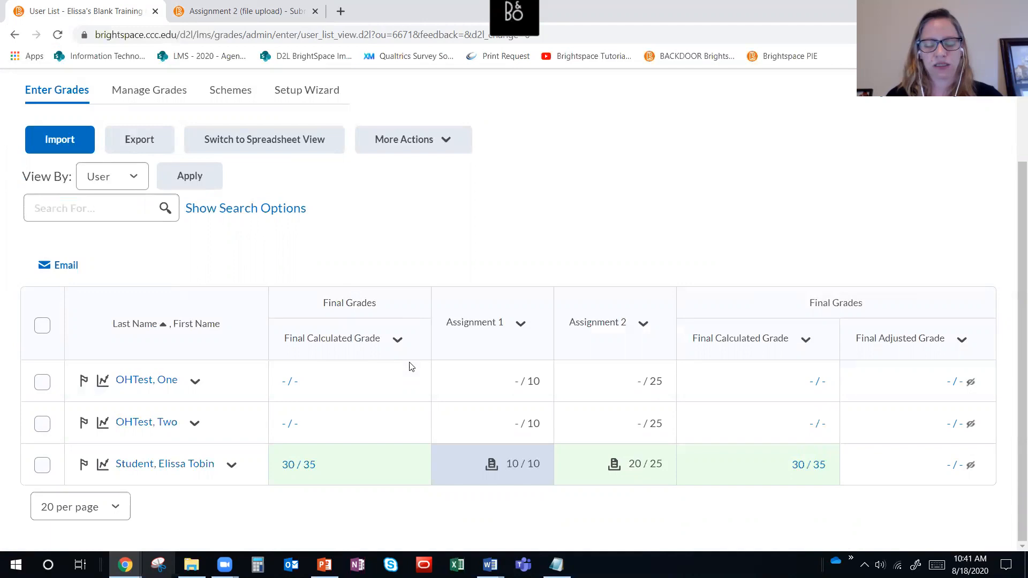
scroll(418, 368, up, 2)
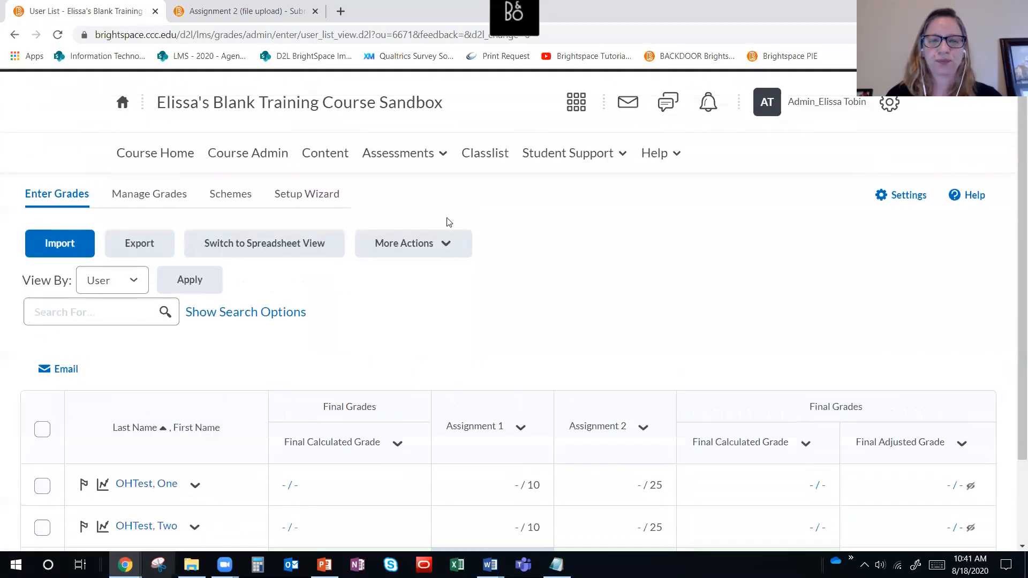
Start a new discussion in the Week 1 content module, title it "Introduction Discussion" and make it visible to users.
click(321, 156)
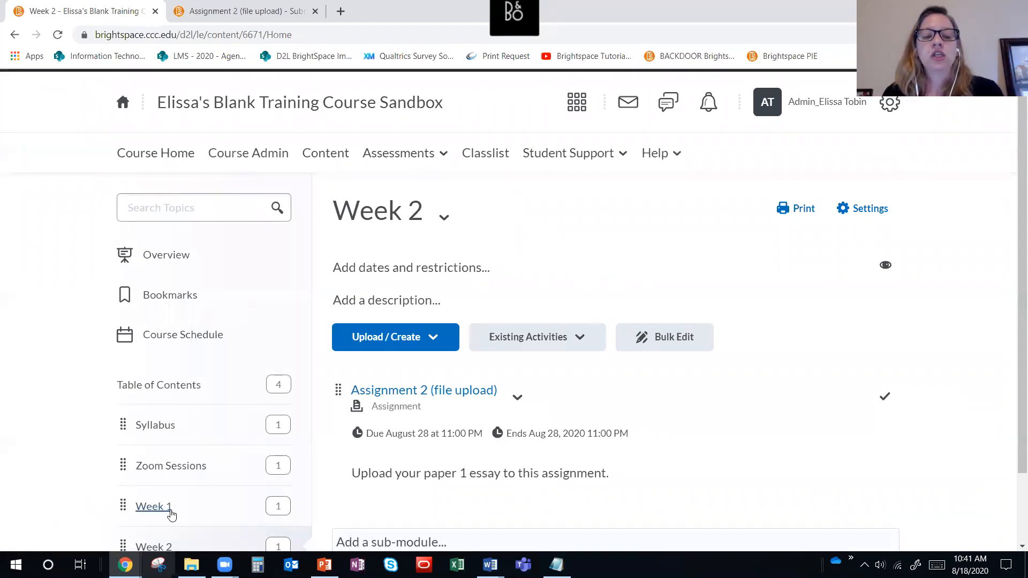
click(154, 507)
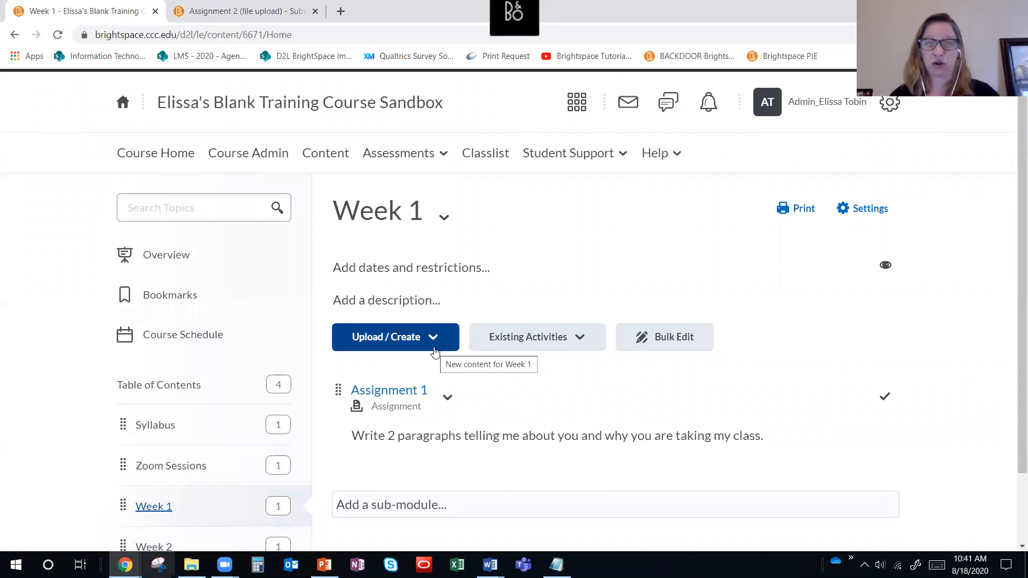
click(435, 351)
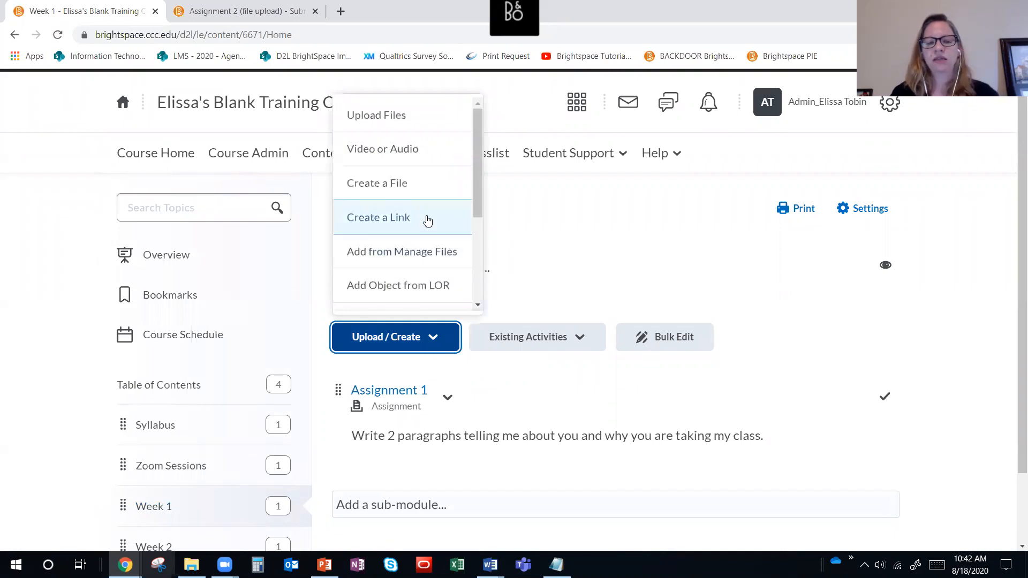
scroll(427, 220, down, 3)
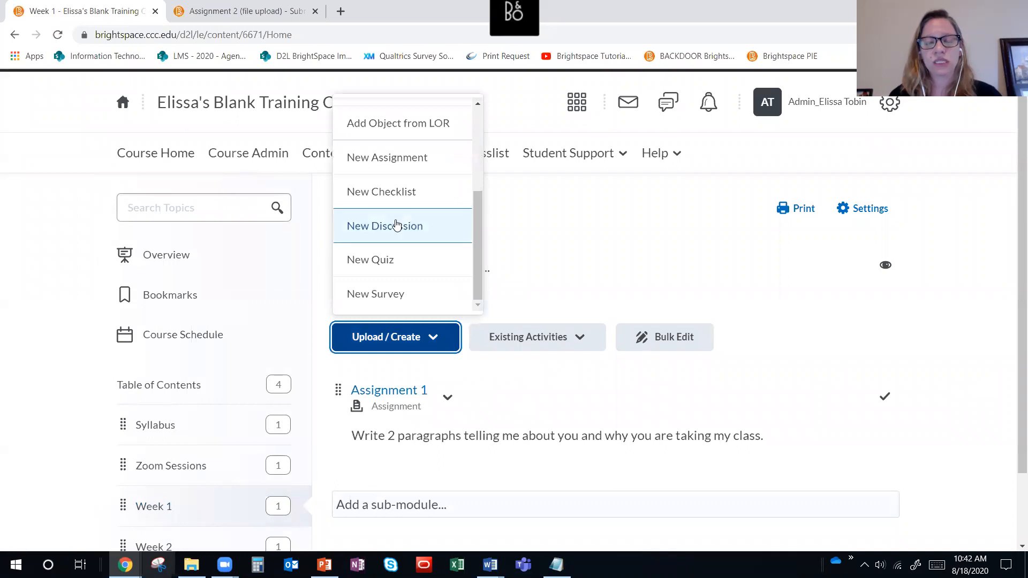
click(396, 225)
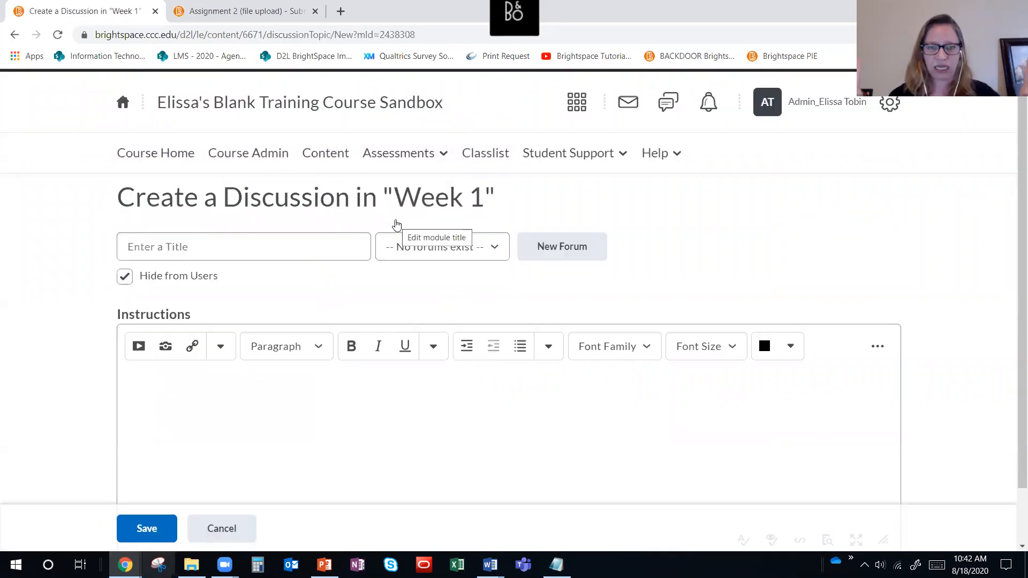
click(263, 238)
text(Introu)
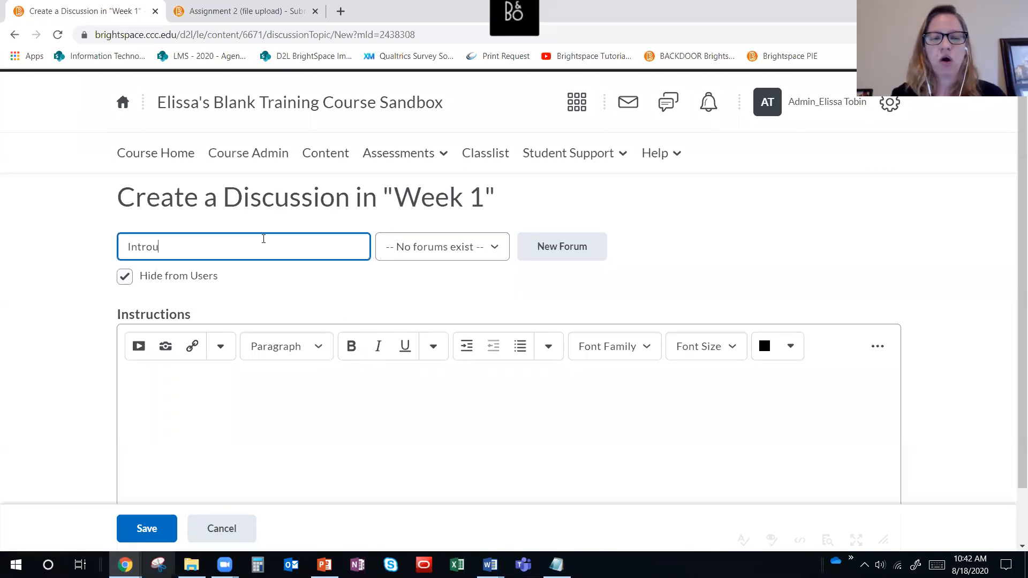
key(BackSpace)
text(duction Discussion)
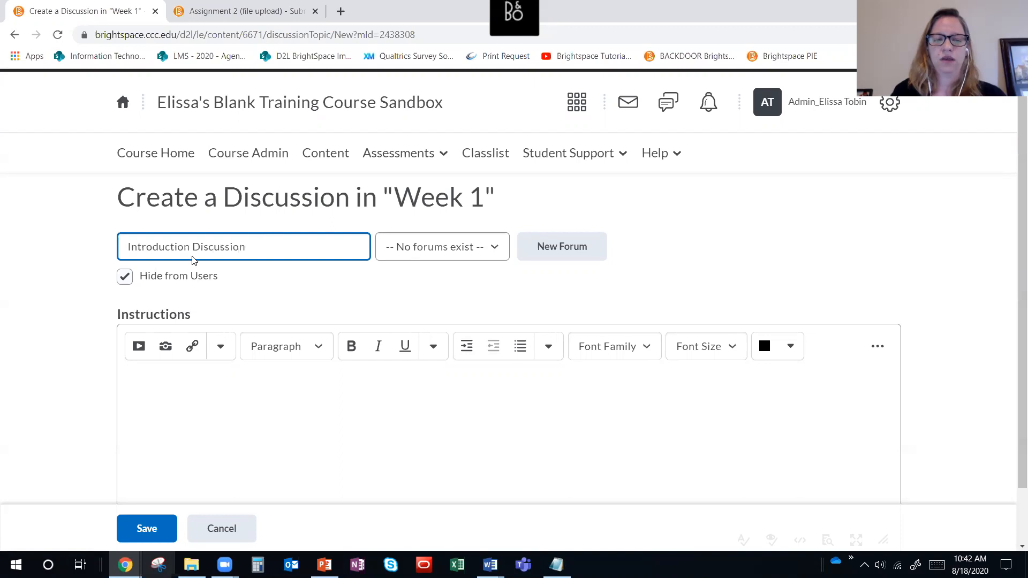
click(125, 276)
Enter the discussion instructions "Write a parapgrah introducting youtrself".
click(388, 388)
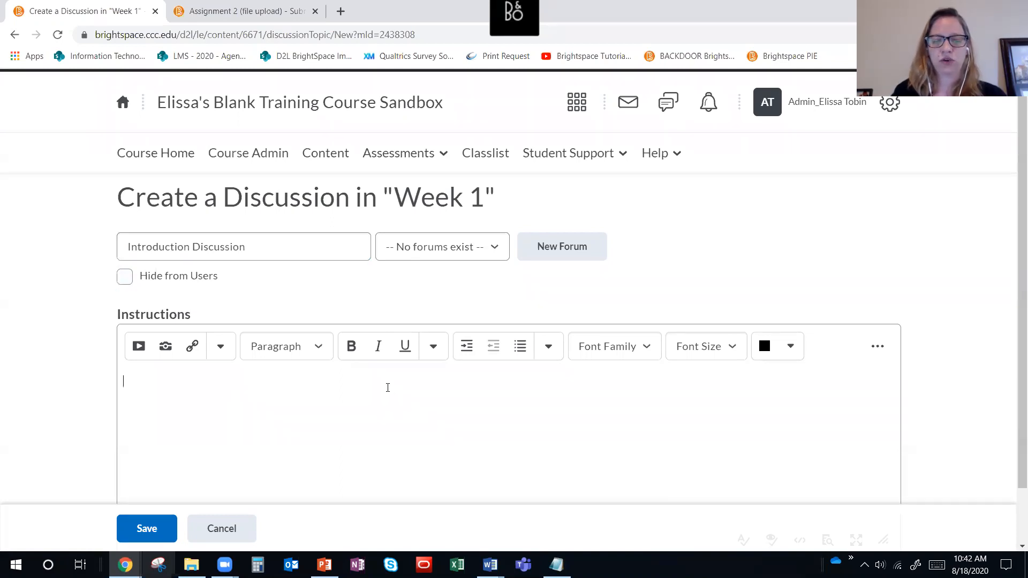
text(Write)
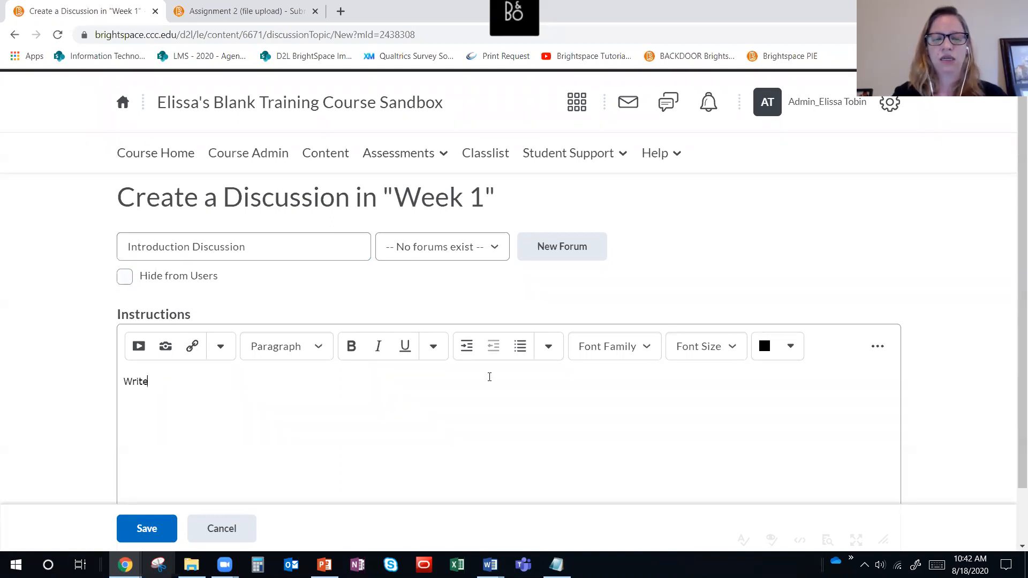
text( a papragrap)
key(BackSpace)
key(BackSpace)
key(BackSpace)
key(BackSpace)
key(BackSpace)
key(BackSpace)
key(BackSpace)
key(BackSpace)
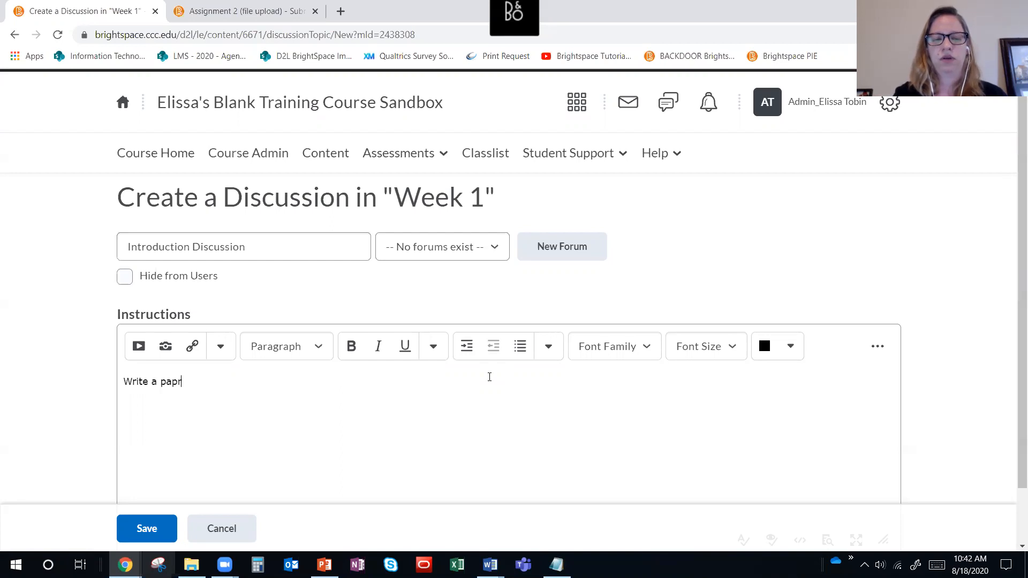
text(arapgrah introduc)
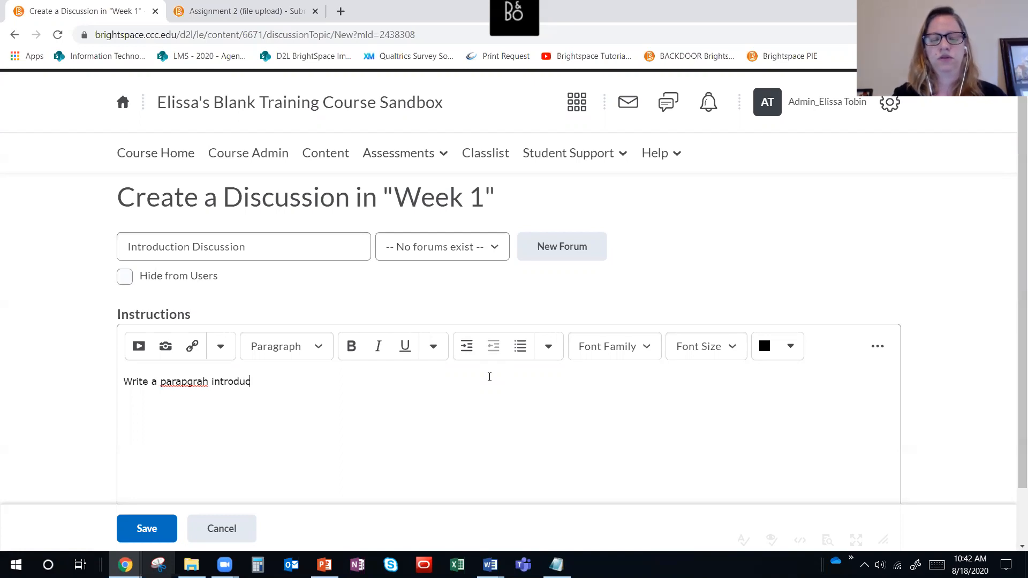
text(ting youtrself)
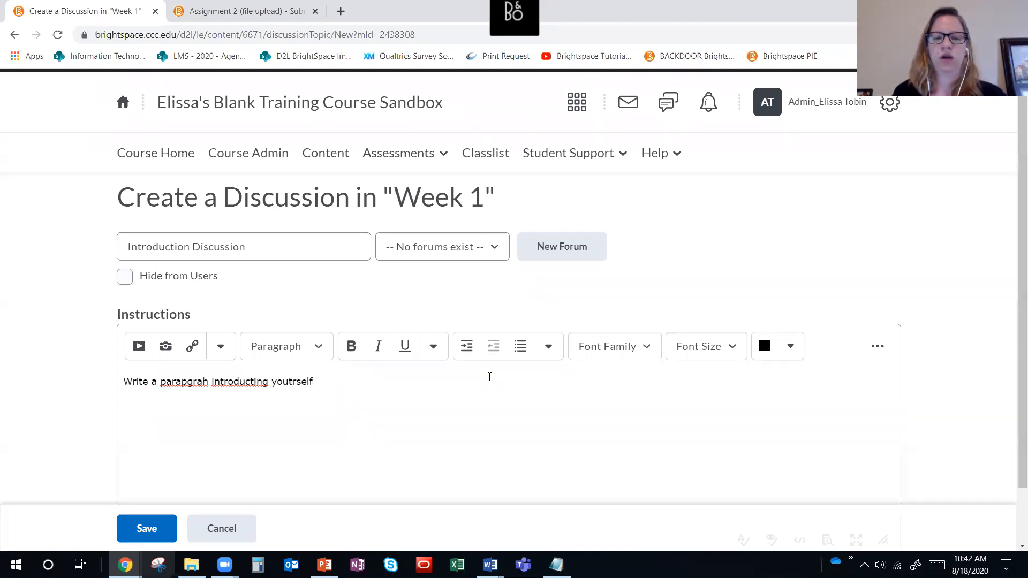
Create a new forum named "Discussions" for the topic and save the Week 1 discussion.
scroll(474, 411, down, 2)
click(148, 523)
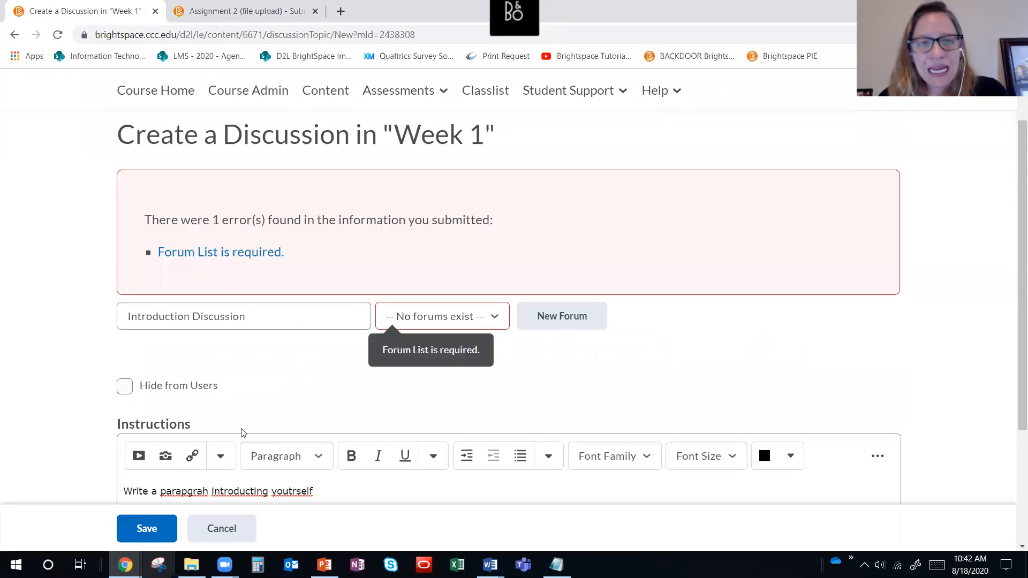
scroll(415, 204, down, 3)
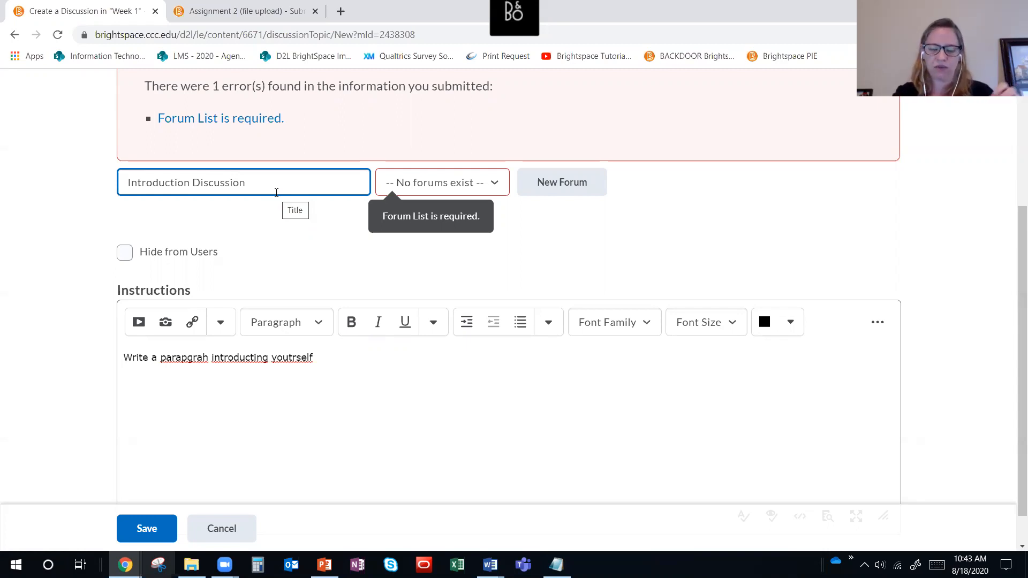
click(584, 187)
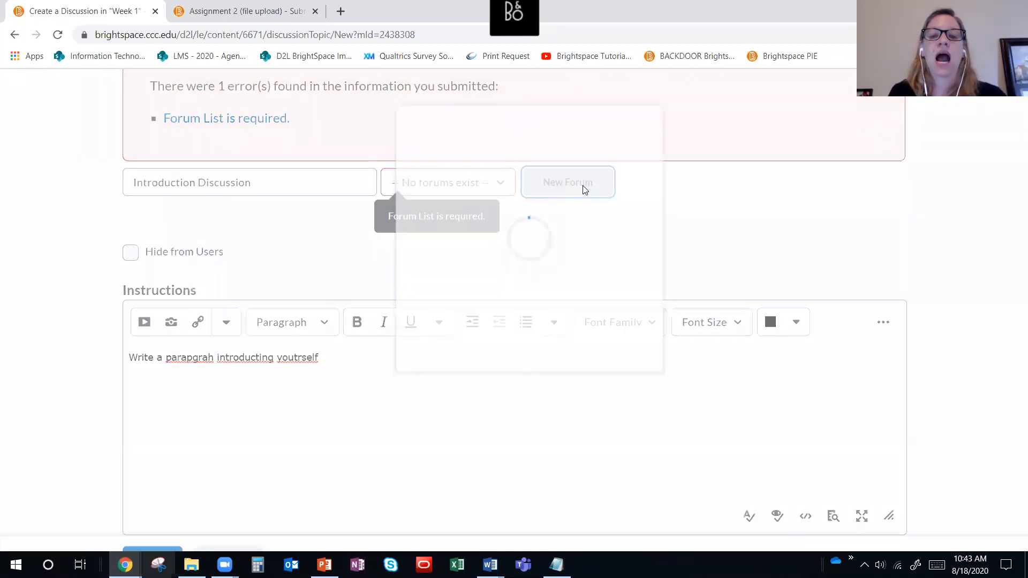
text(D)
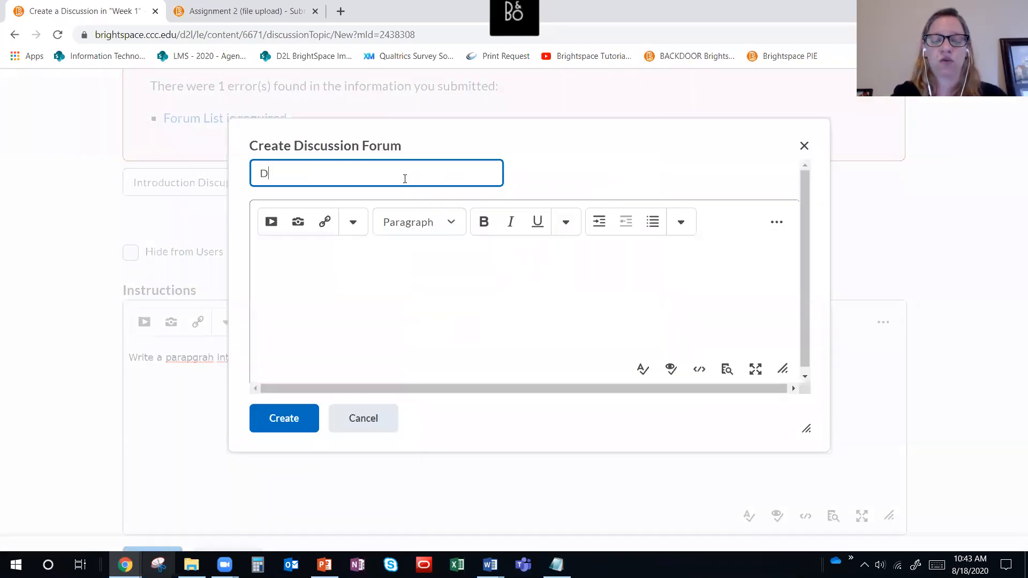
text(iscussions)
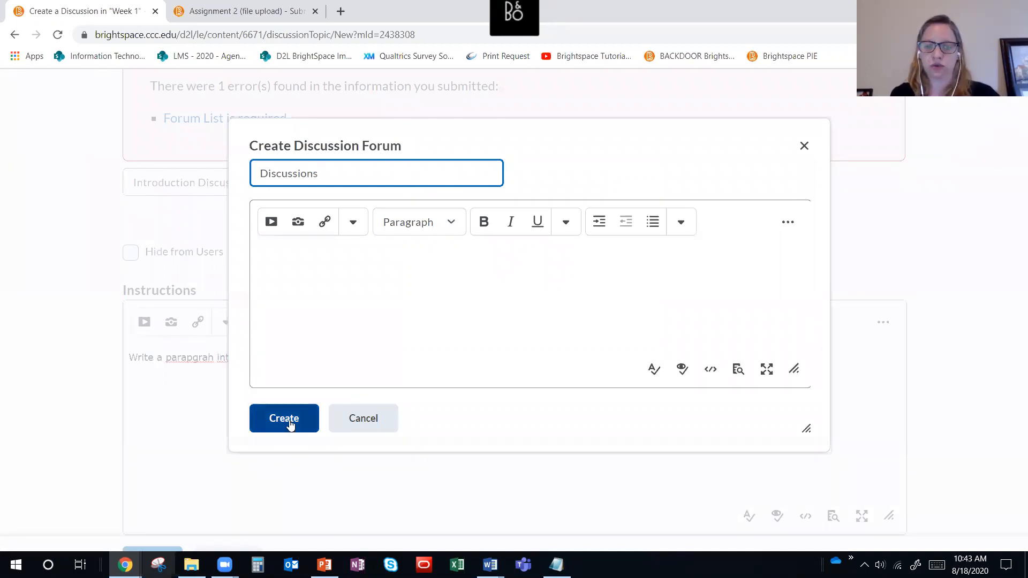
click(289, 423)
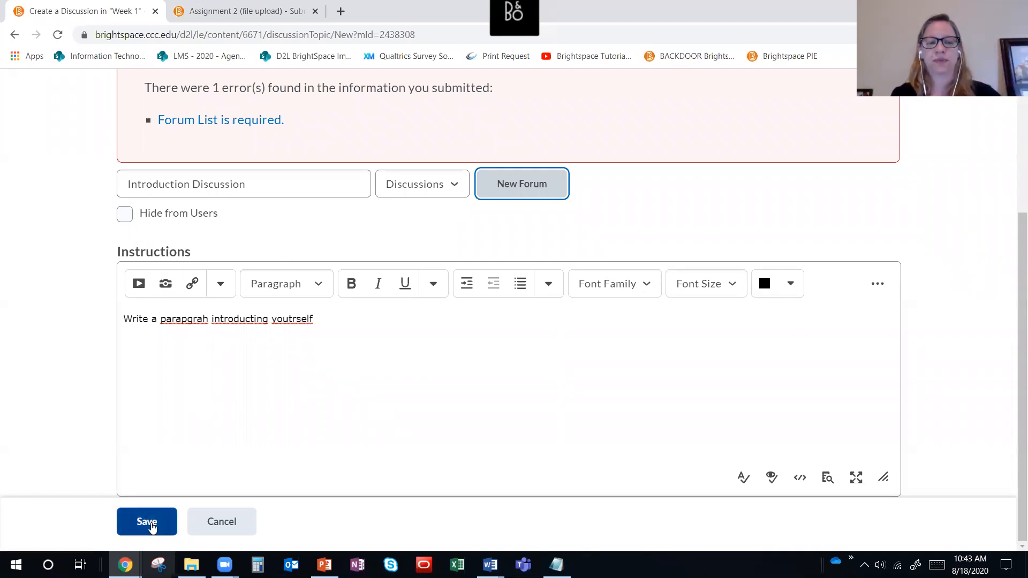
click(150, 524)
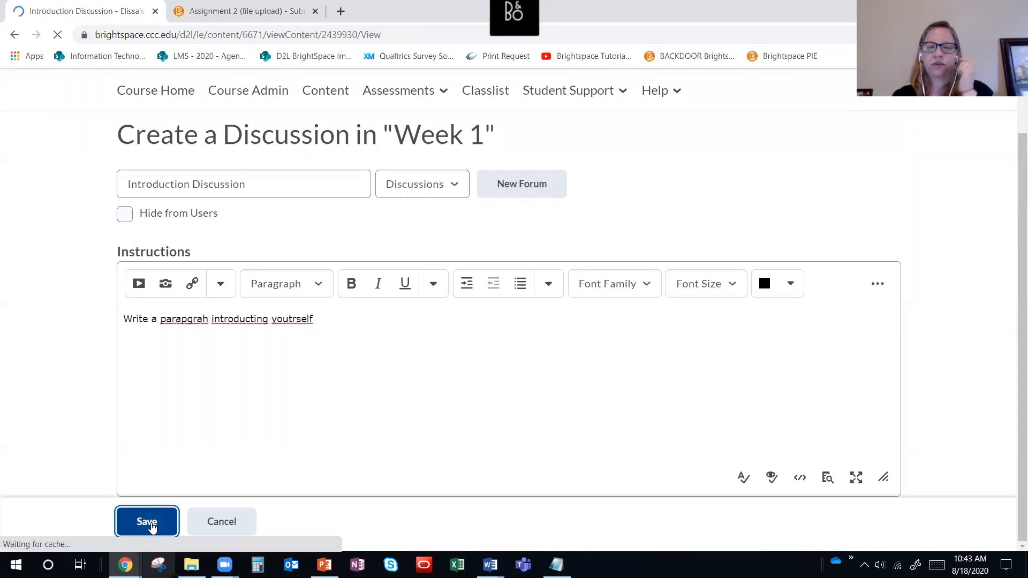
Add an assessment to the Introduction Discussion and set its points to 15.
scroll(257, 396, down, 6)
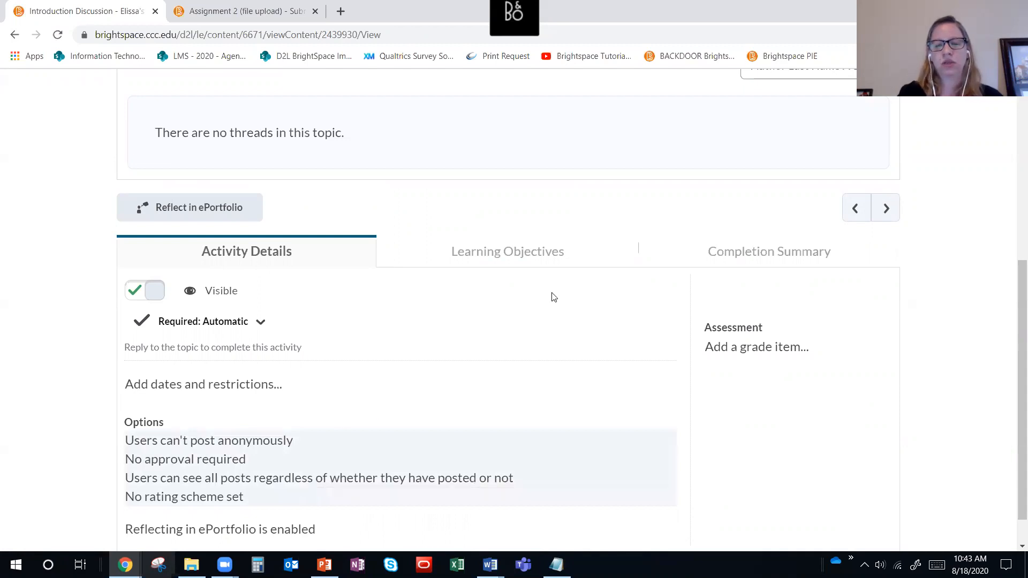
click(788, 347)
click(724, 368)
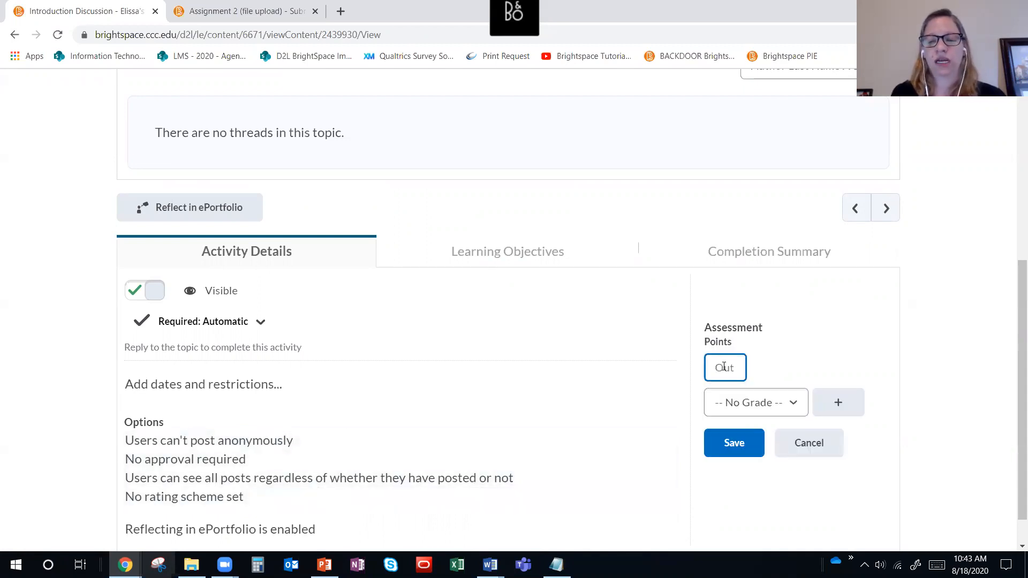
text(15)
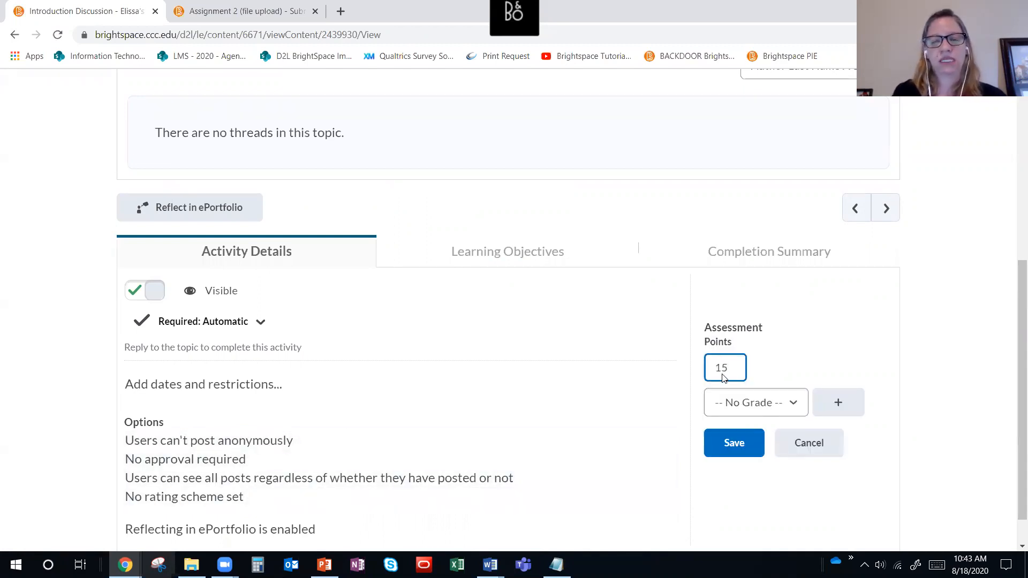
Create a grade item named "Intro Discussion" with 15 maximum points and save it as the discussion's assessment.
click(857, 400)
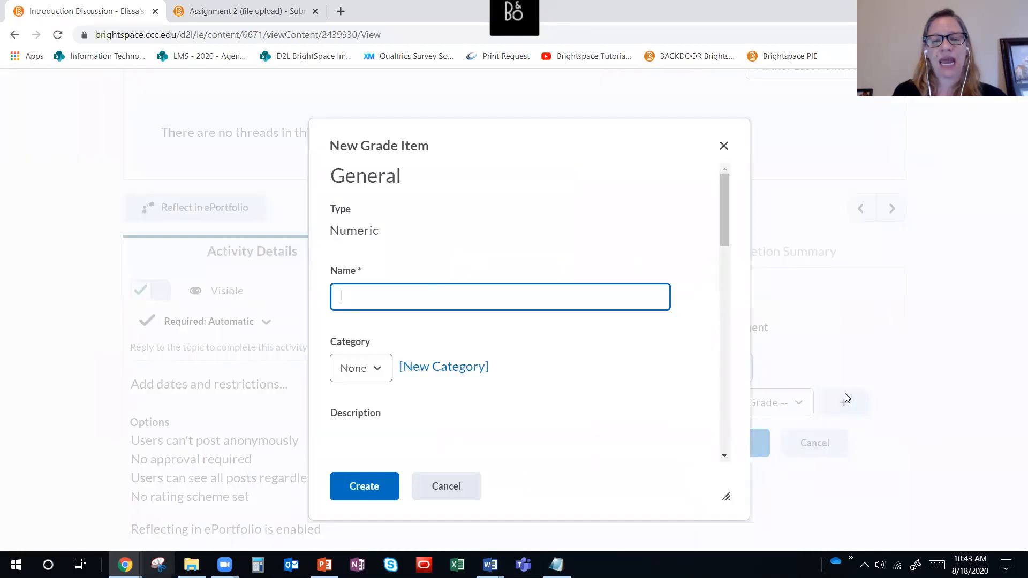
text(INtro)
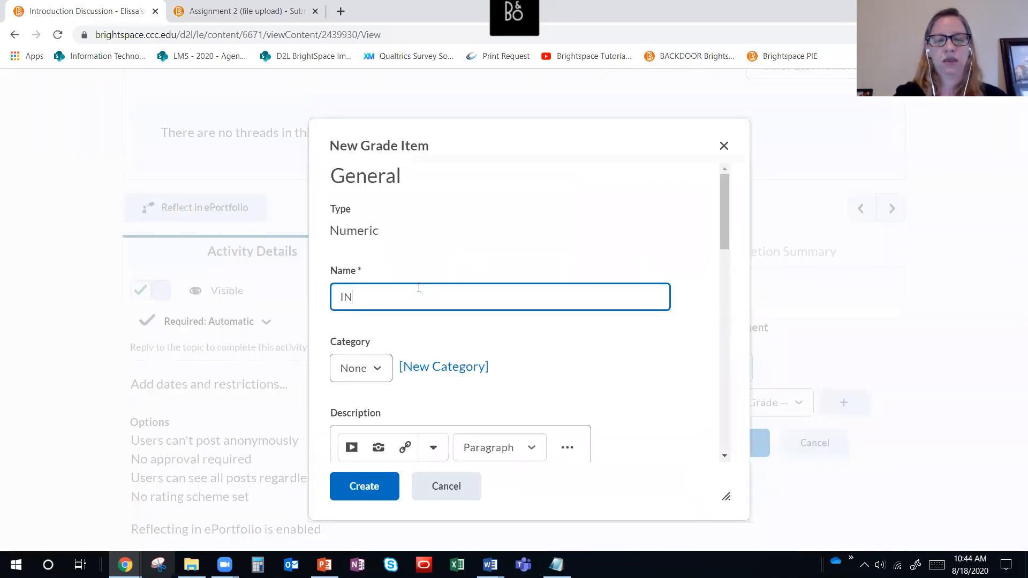
key(BackSpace)
key(BackSpace)
key(BackSpace)
key(BackSpace)
text(ntro )
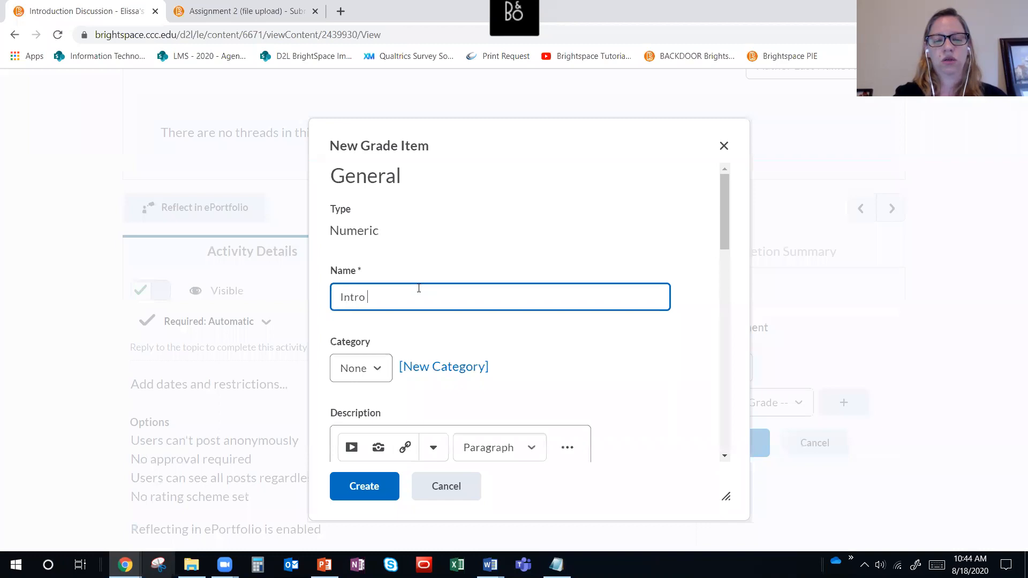
text(Dicussion)
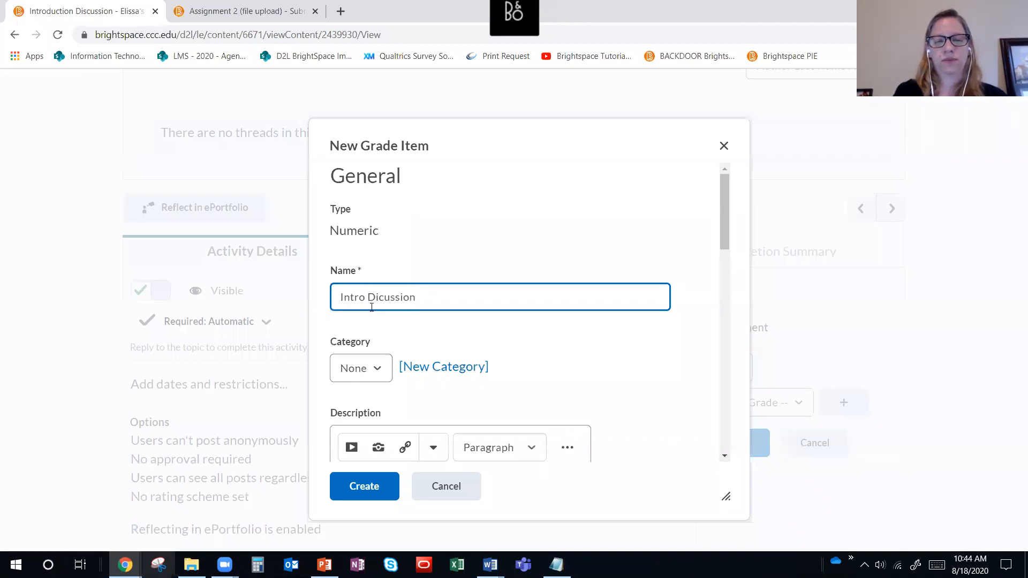
click(377, 297)
text(s)
scroll(439, 316, down, 5)
click(384, 397)
double_click(384, 397)
text(15)
drag(536, 134, 486, 146)
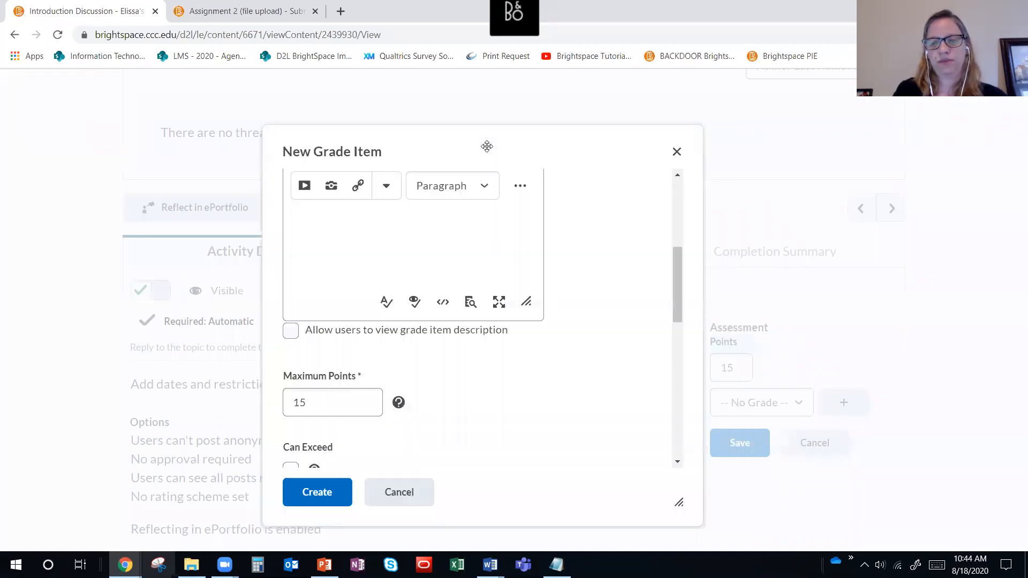
click(319, 492)
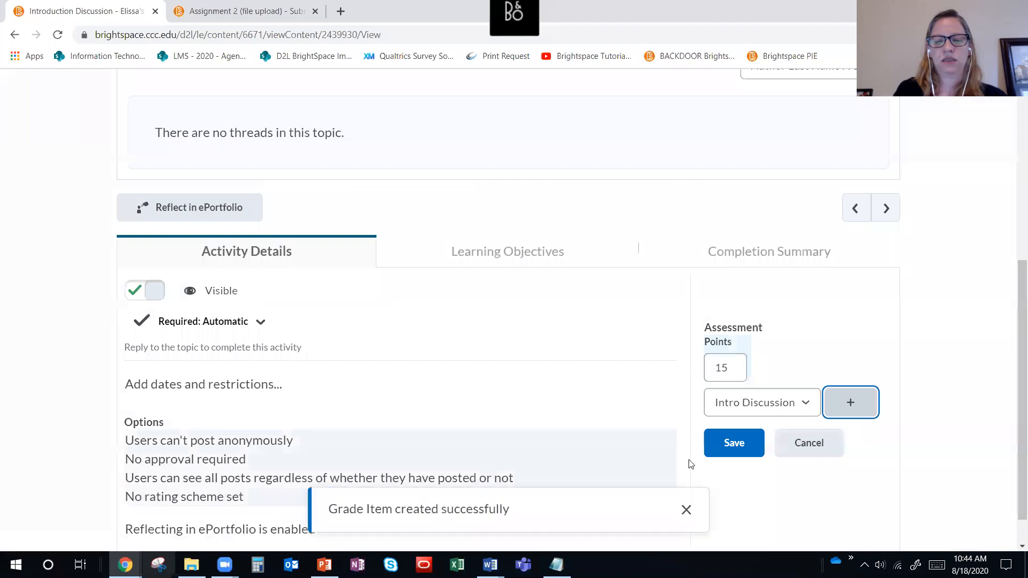
click(739, 447)
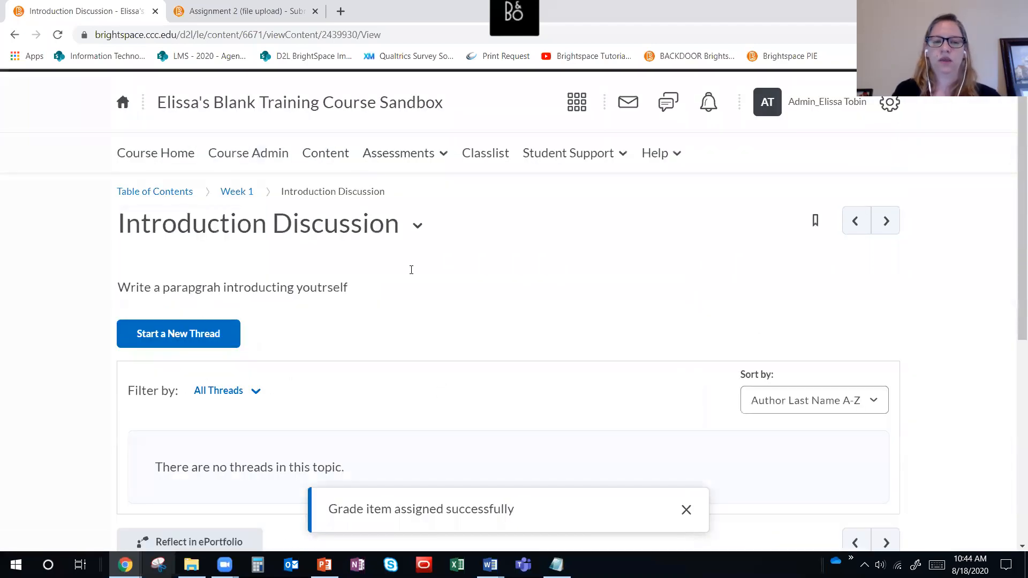
Return to the course content and review the activities listed in the Week 1 module.
scroll(428, 321, up, 6)
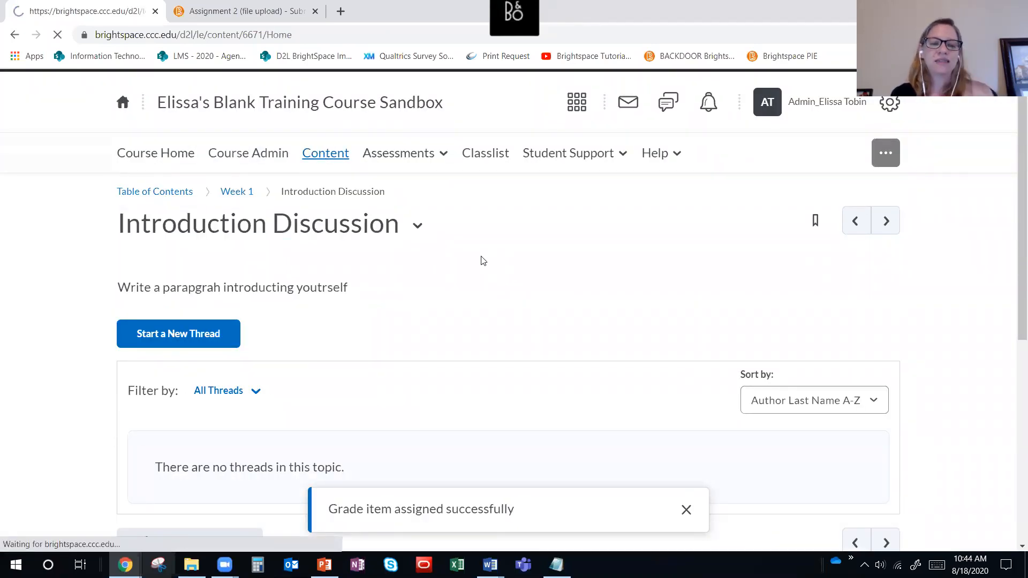
scroll(467, 317, down, 3)
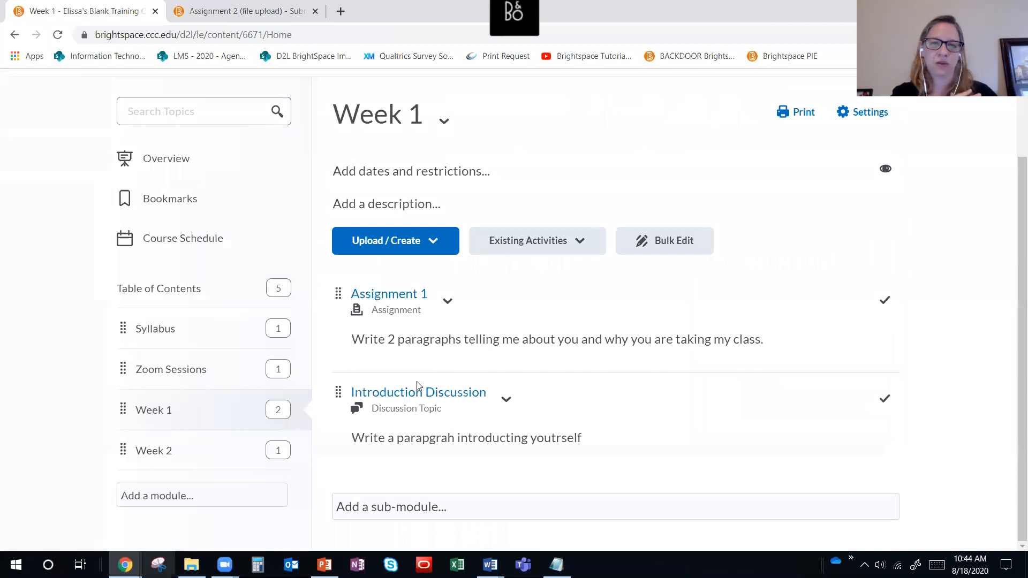
scroll(419, 385, up, 3)
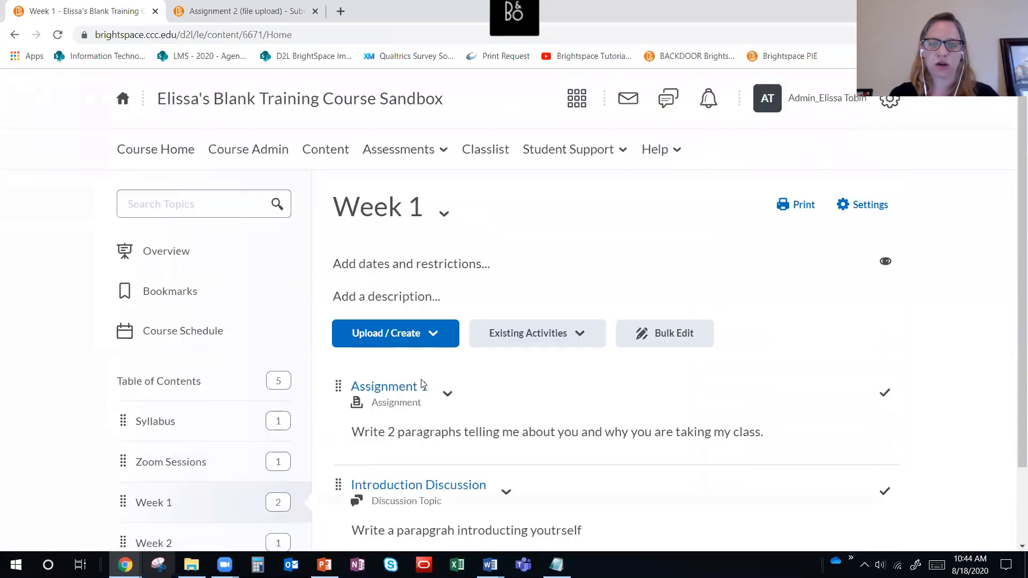
Open the course's discussions list and examine the Discussions forum and the topic it contains.
click(389, 155)
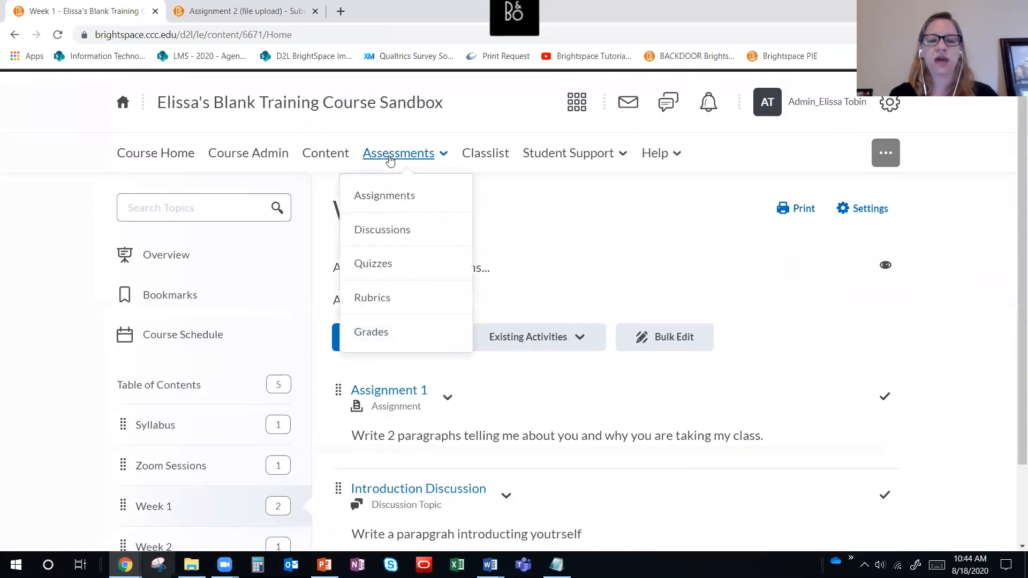
click(383, 230)
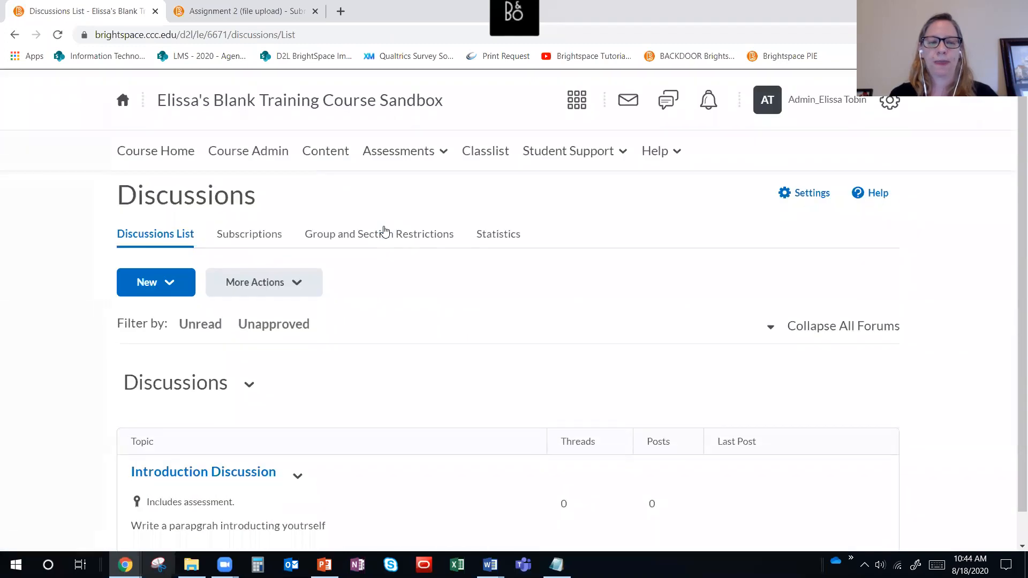
scroll(377, 243, down, 1)
drag(130, 349, 281, 358)
click(201, 376)
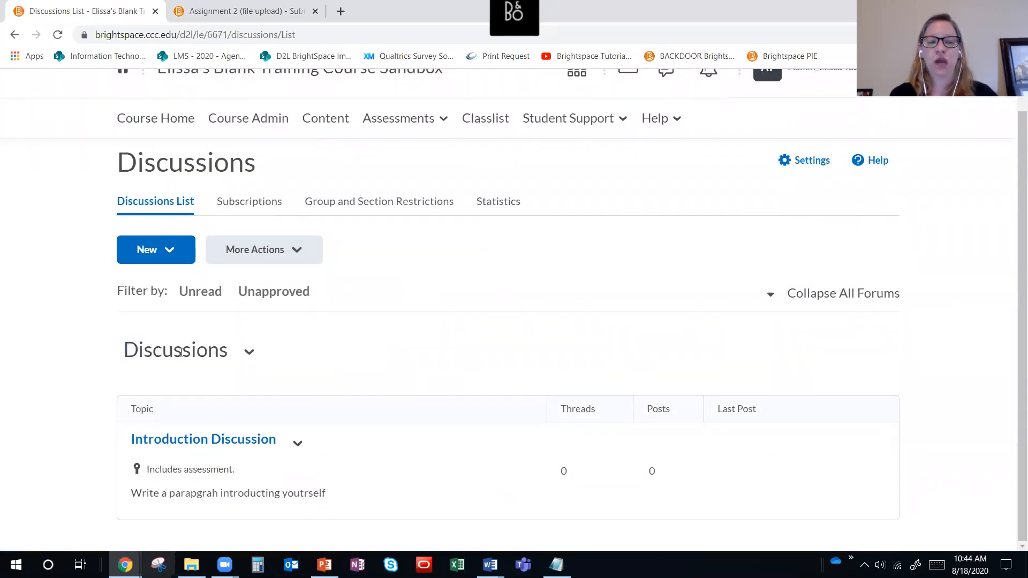
double_click(181, 352)
click(202, 354)
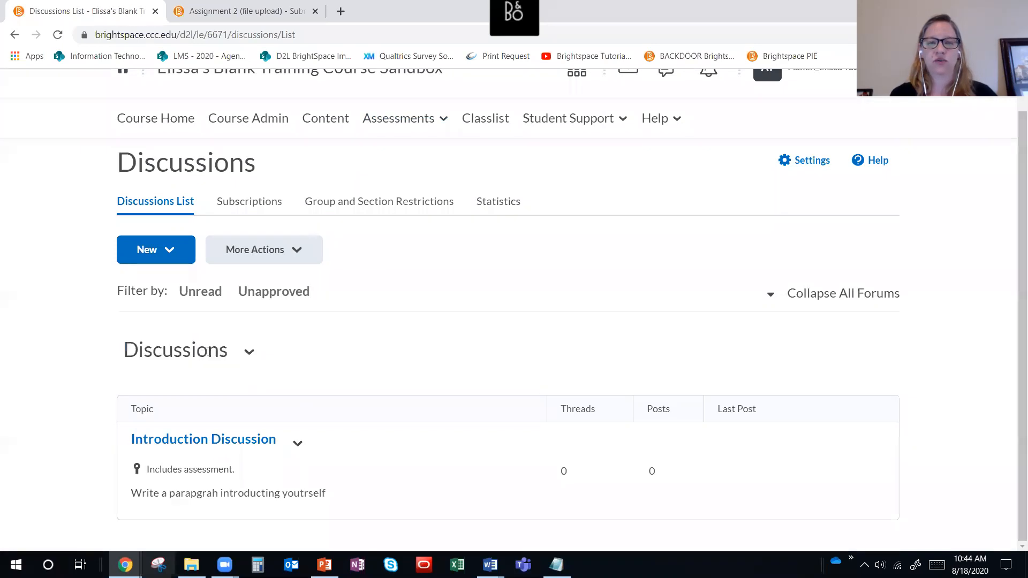
double_click(208, 352)
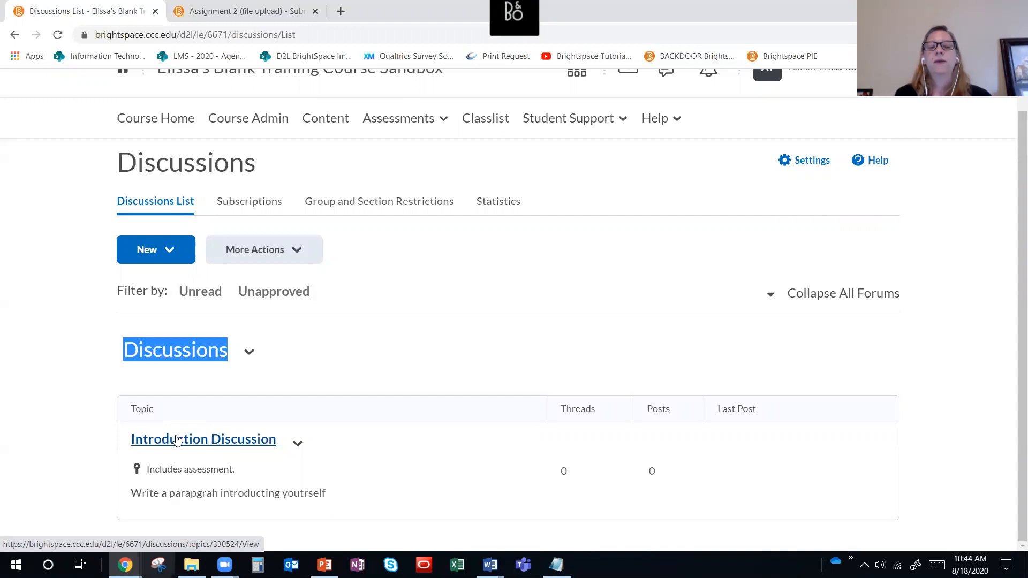
Start a new discussion topic and assign it to the Discussions forum.
click(162, 254)
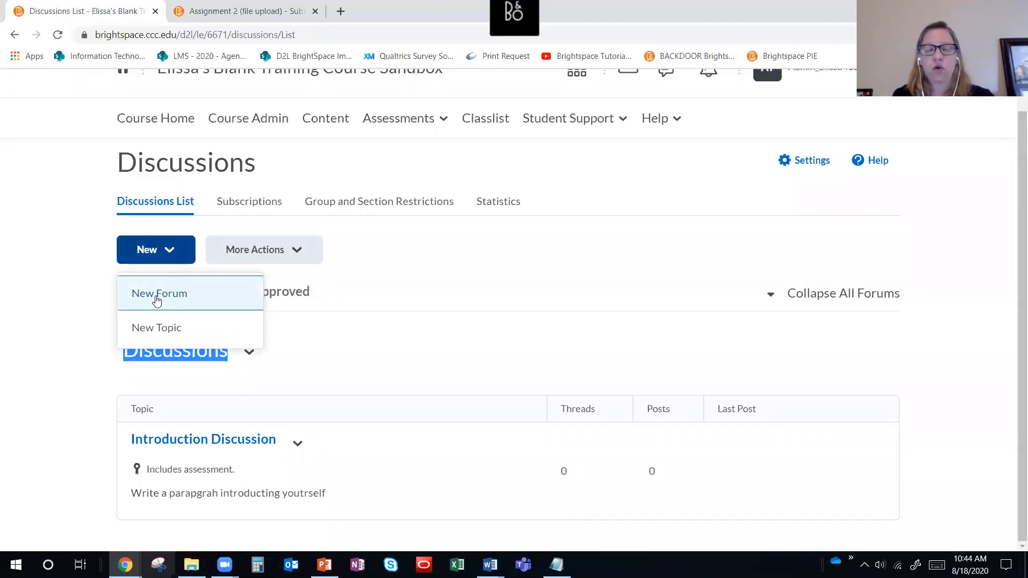
click(157, 329)
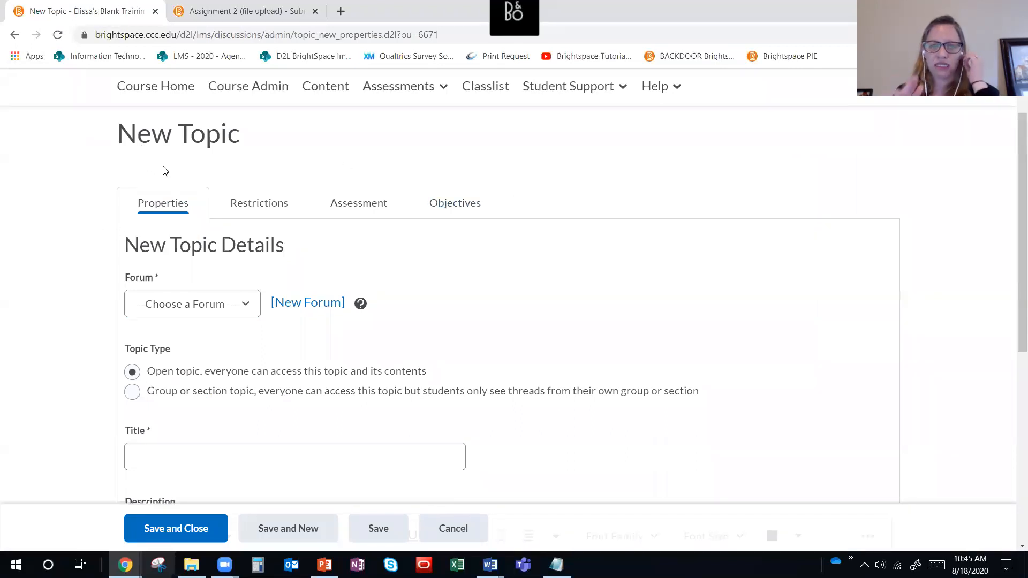
scroll(164, 177, down, 1)
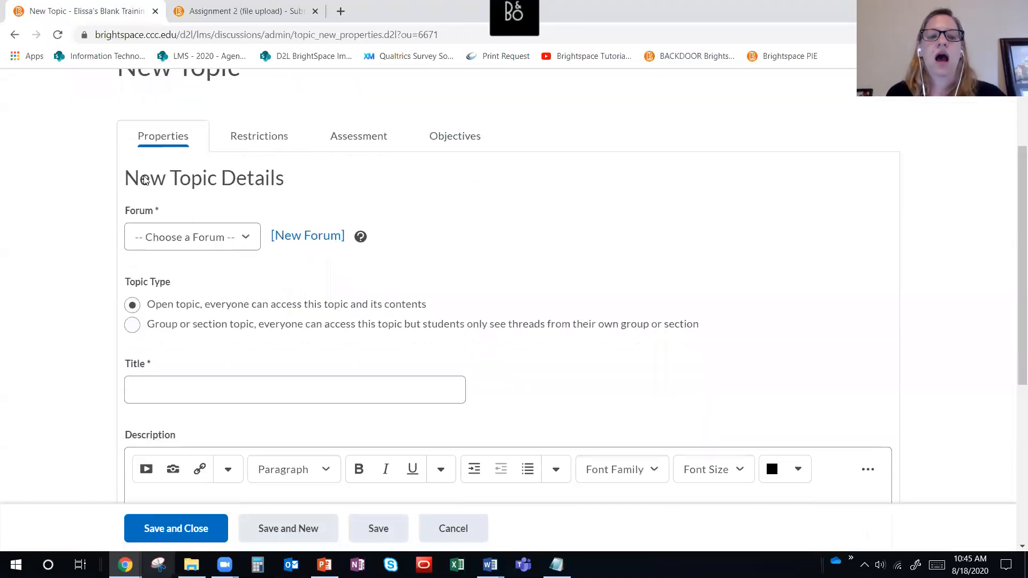
click(154, 237)
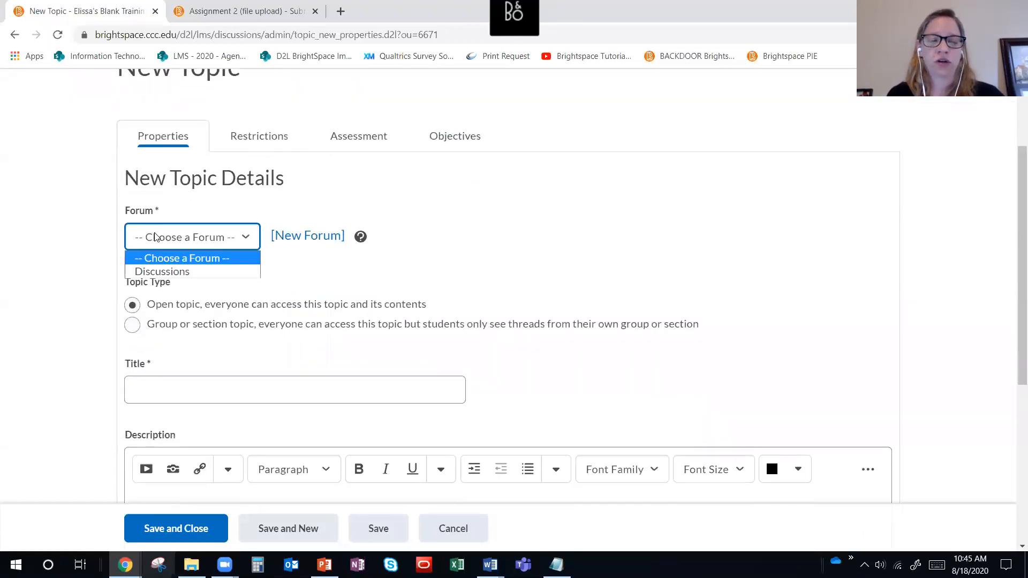
click(186, 273)
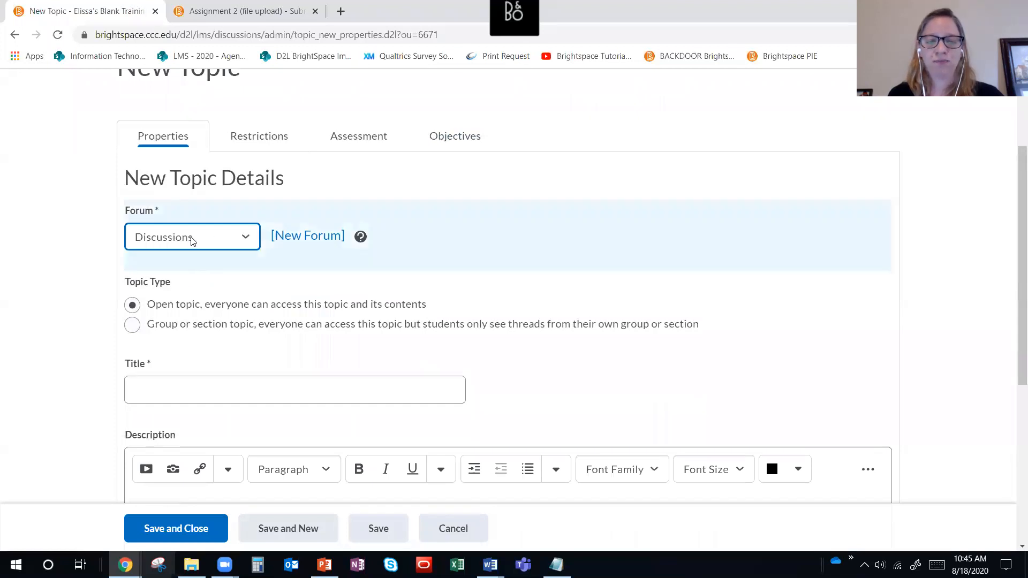
Title the new open topic "Week 2 Discussion".
scroll(191, 241, down, 1)
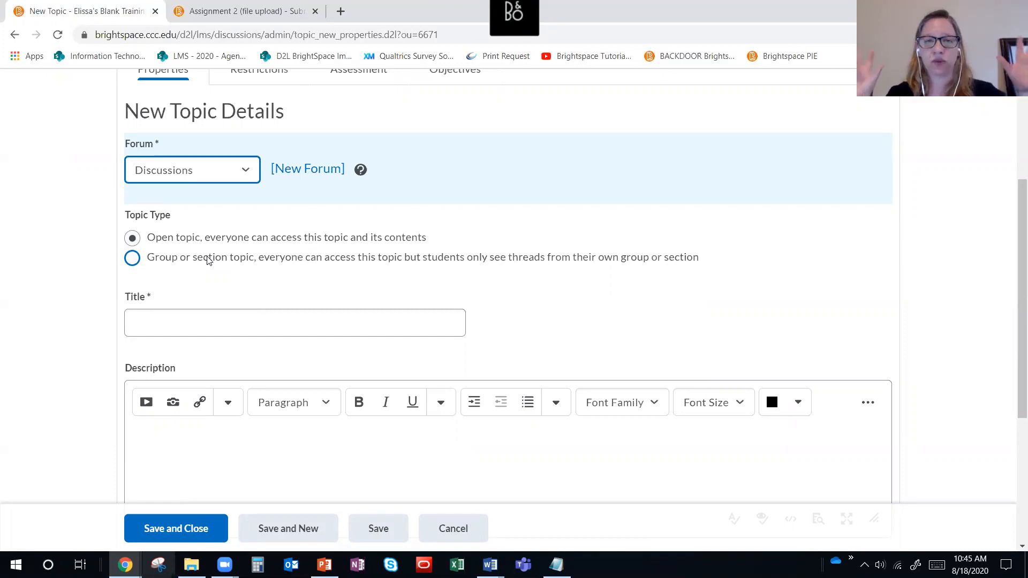
click(191, 328)
text(Week )
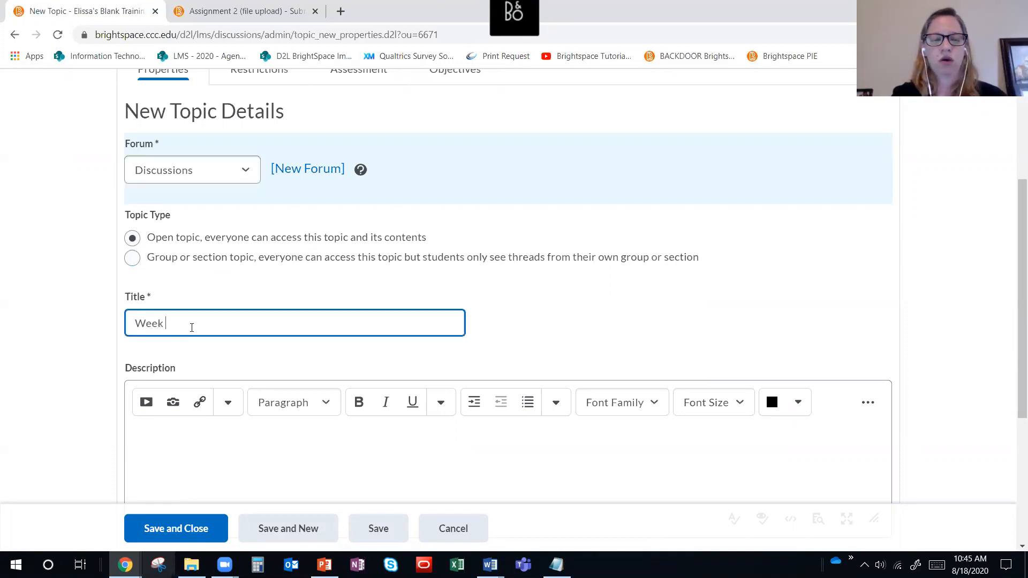
text(2 Discussion)
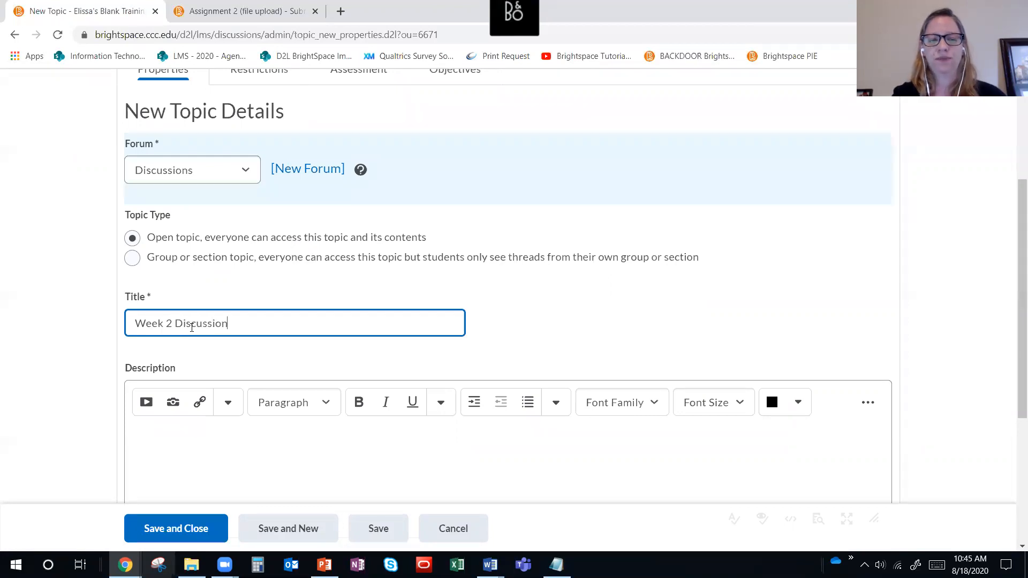
Review the new topic's description field, posting options and available post rating schemes, leaving the rating at No Ratings.
scroll(193, 310, down, 3)
click(213, 257)
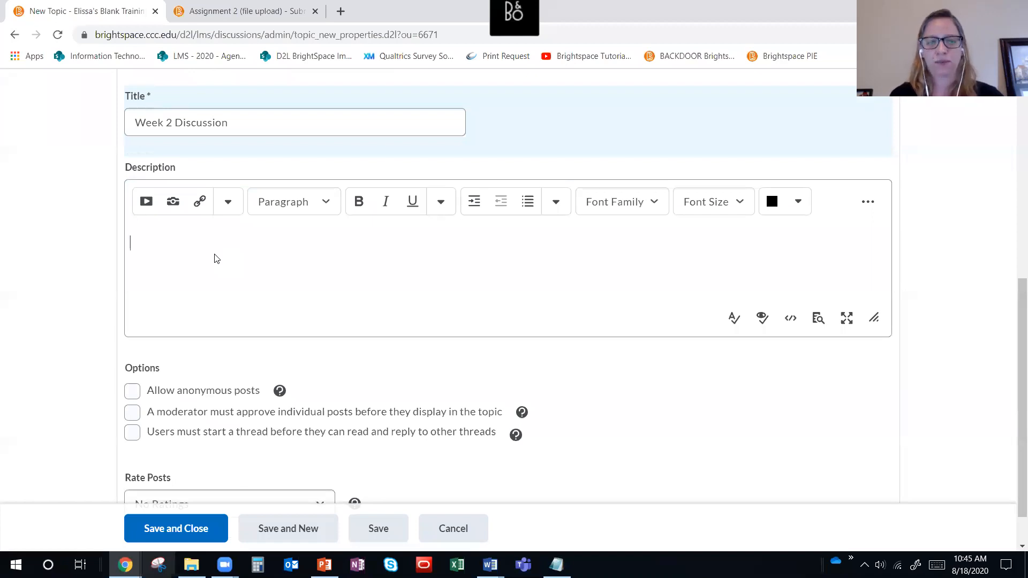
scroll(216, 259, down, 1)
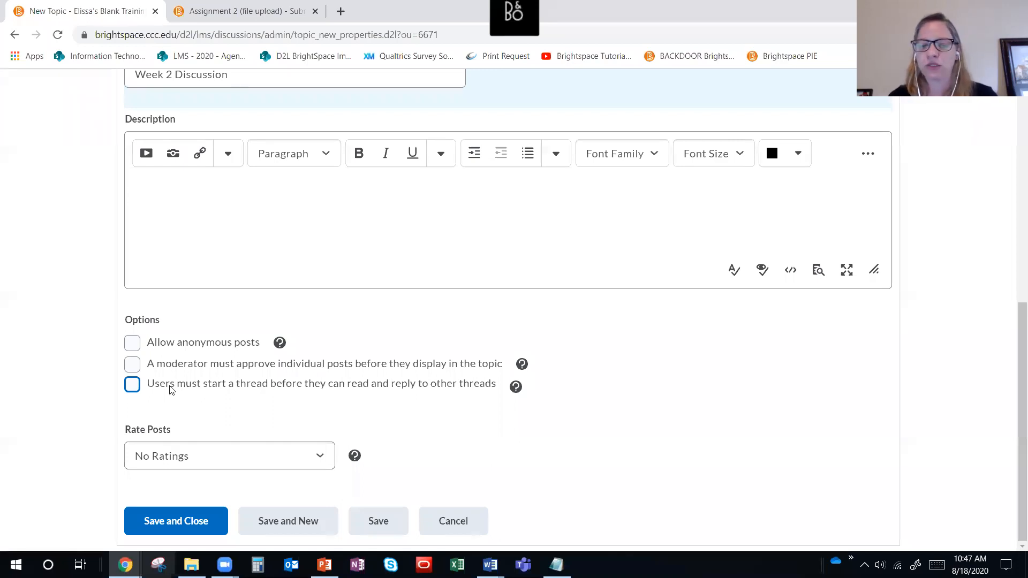
click(213, 457)
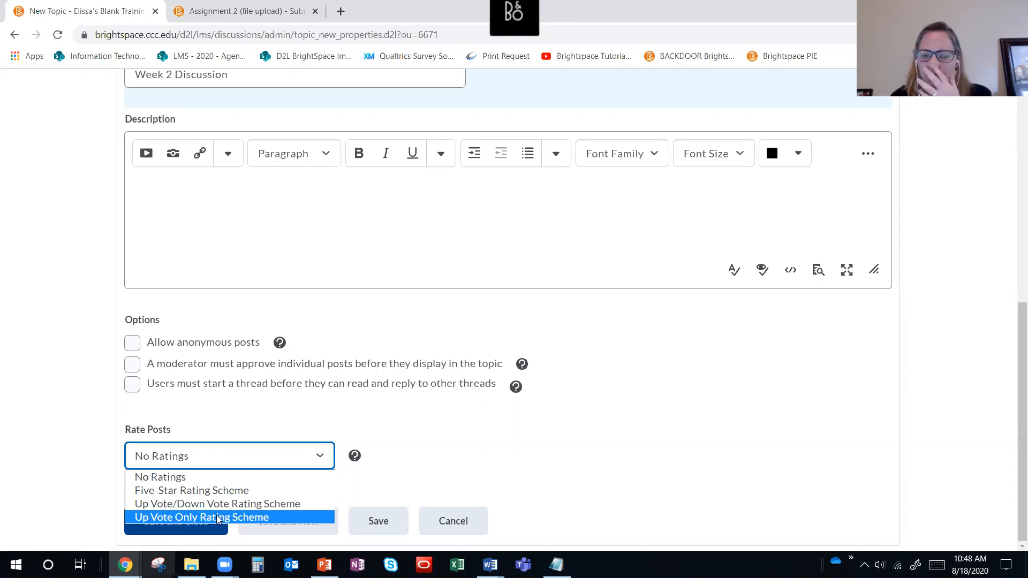
click(443, 459)
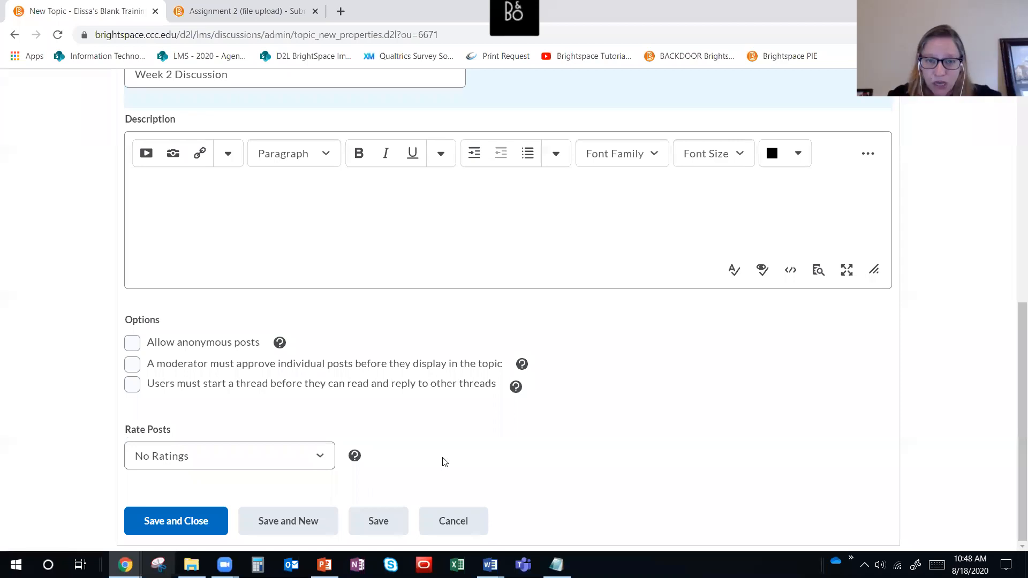
scroll(455, 469, up, 9)
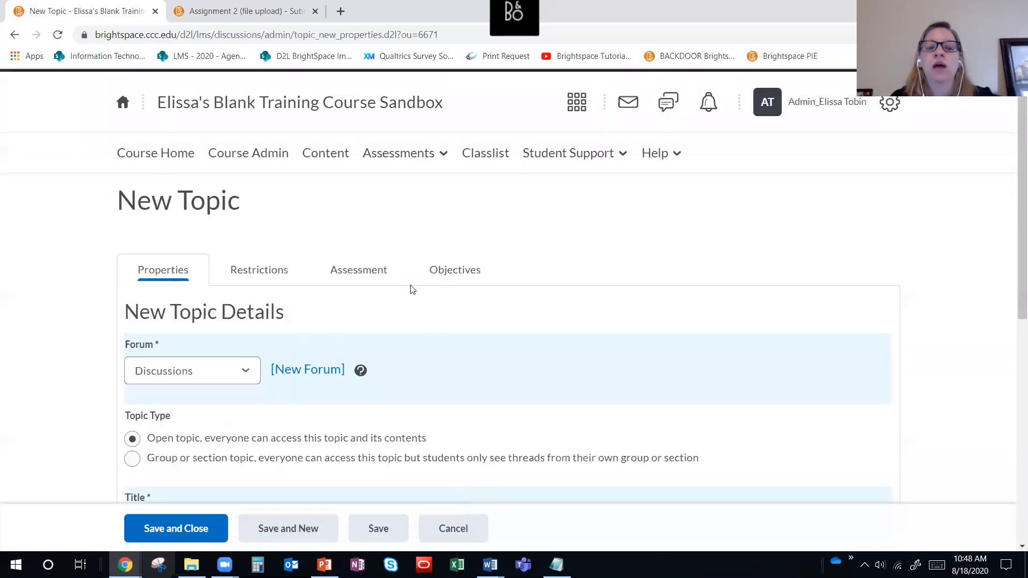
Examine the Week 2 Discussion topic's restrictions, including its availability dates, locking options and release conditions.
click(267, 275)
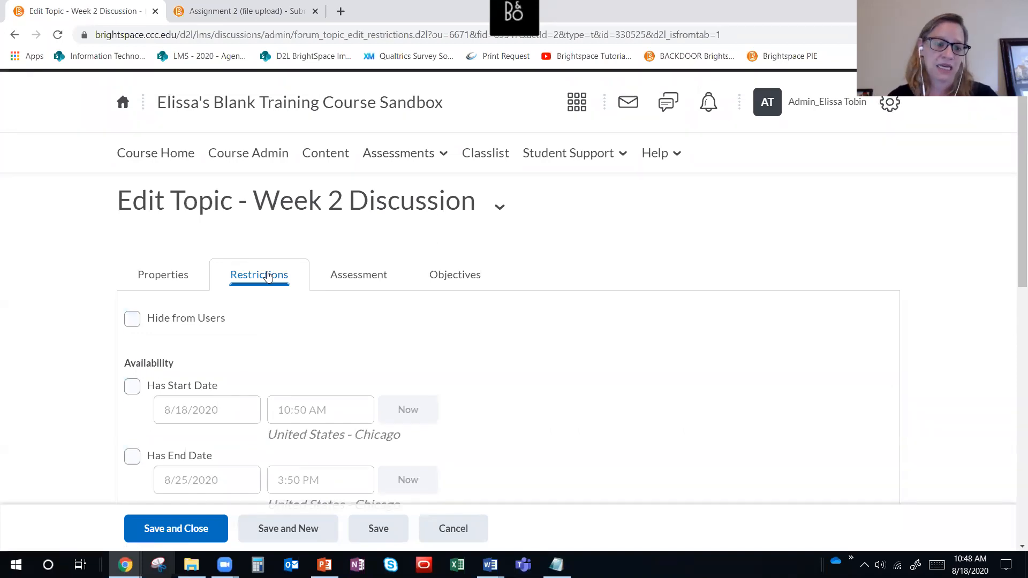
scroll(268, 276, down, 3)
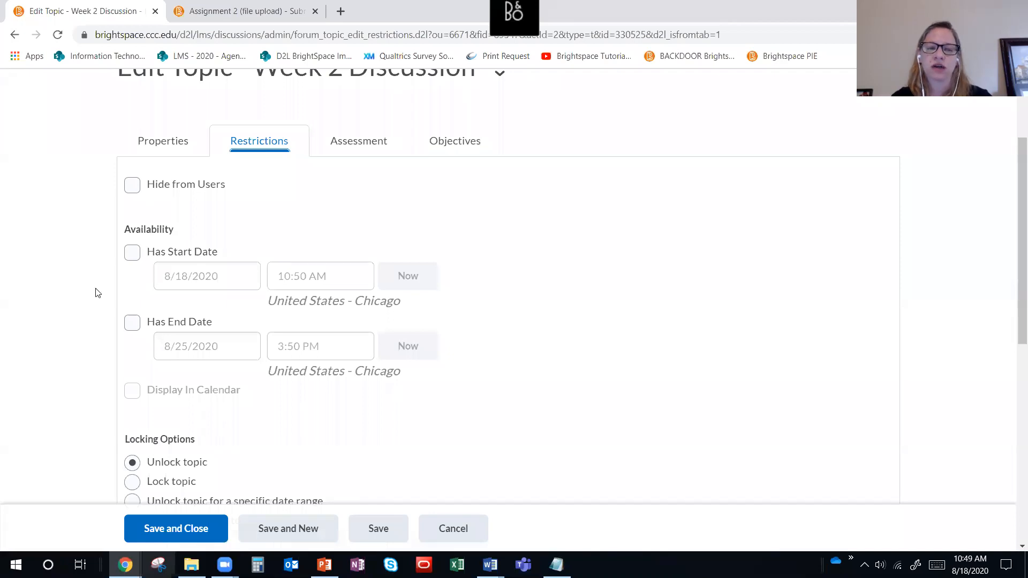
scroll(97, 293, down, 2)
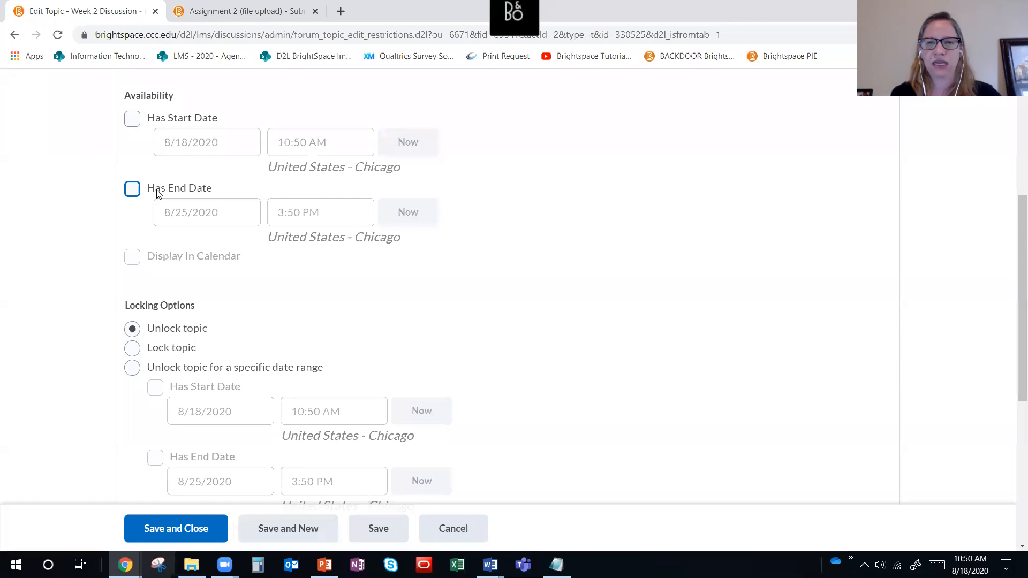
scroll(248, 344, down, 4)
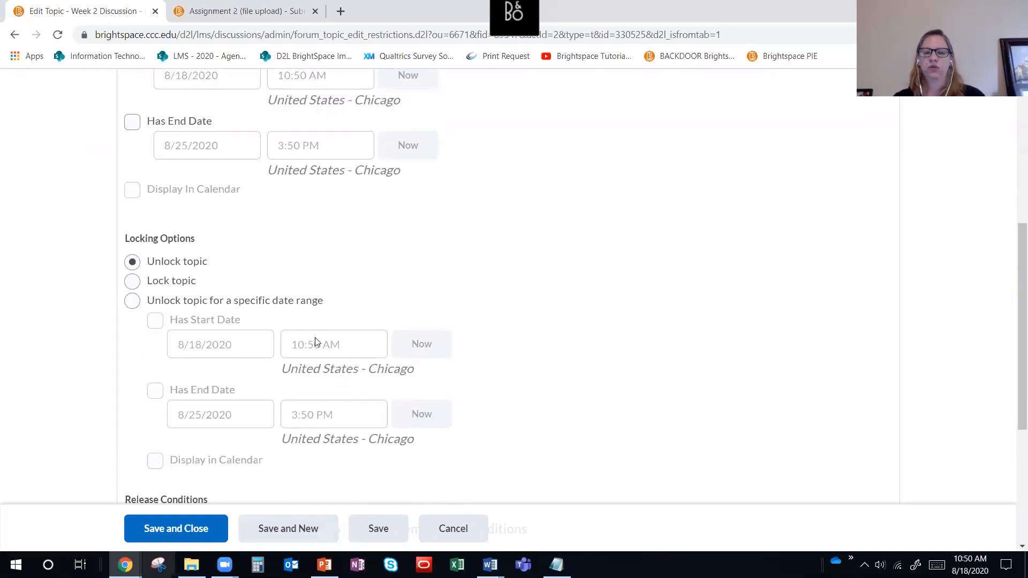
scroll(317, 342, down, 2)
scroll(318, 342, up, 8)
scroll(318, 342, up, 4)
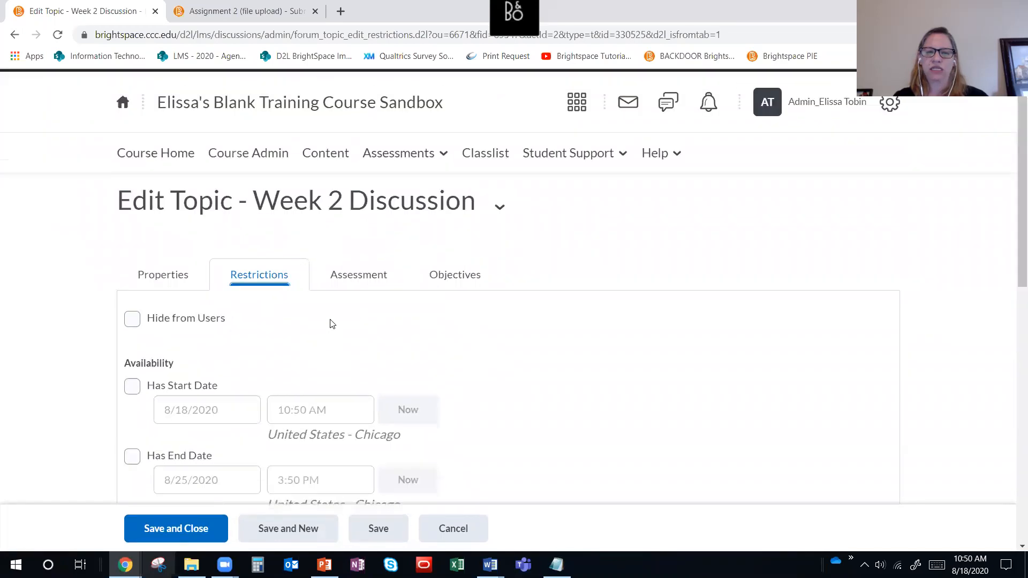
Create a grade item named "Week 2 Discussion" with 15 maximum points for the topic's assessment.
click(367, 284)
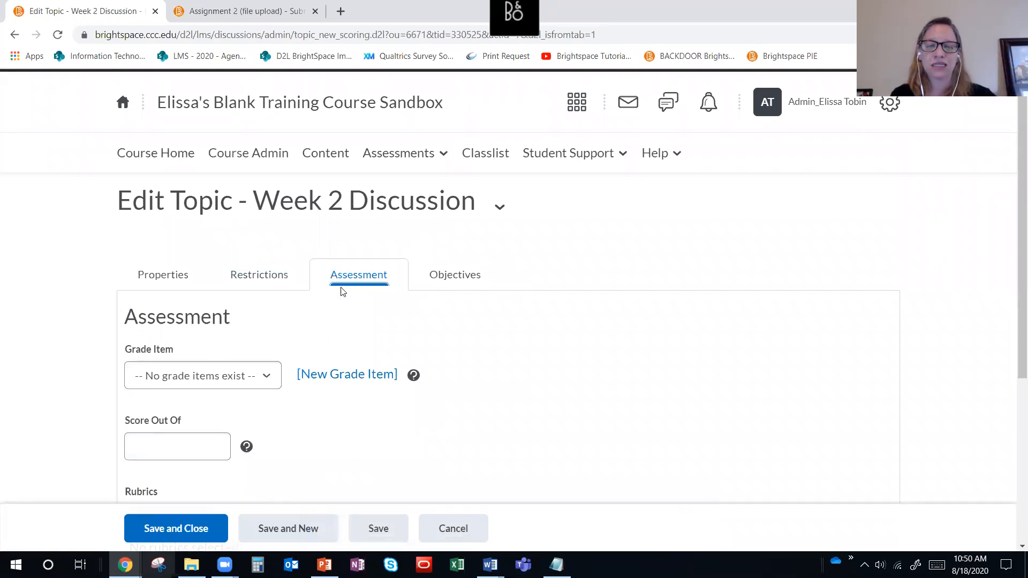
scroll(350, 290, down, 1)
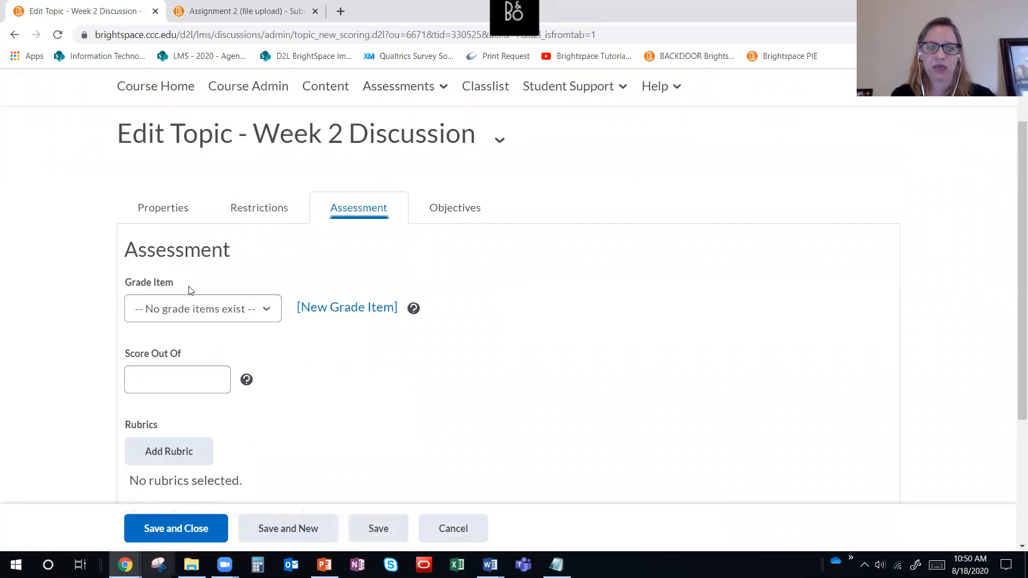
click(375, 307)
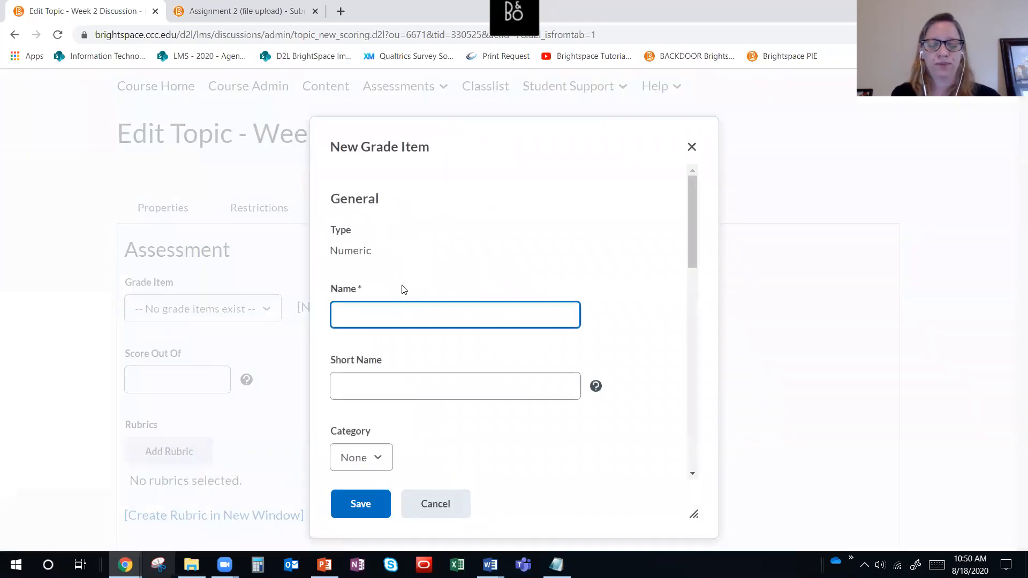
text(Week 2 Discussion)
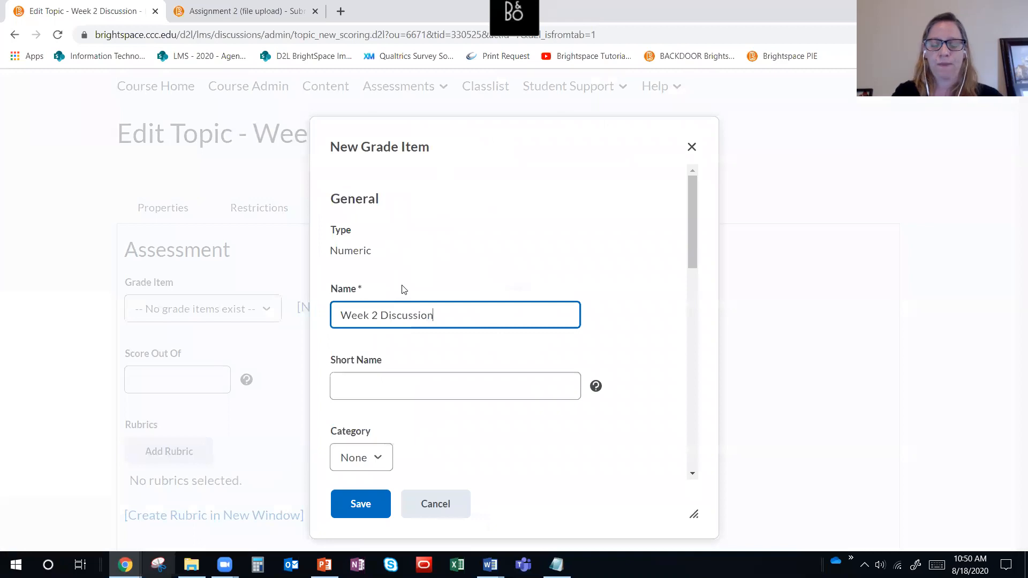
scroll(401, 286, down, 4)
drag(358, 323, 327, 307)
text(15)
click(369, 509)
Set the Week 2 Discussion topic's assessment score out of 15.
click(173, 378)
text(15)
scroll(188, 383, down, 4)
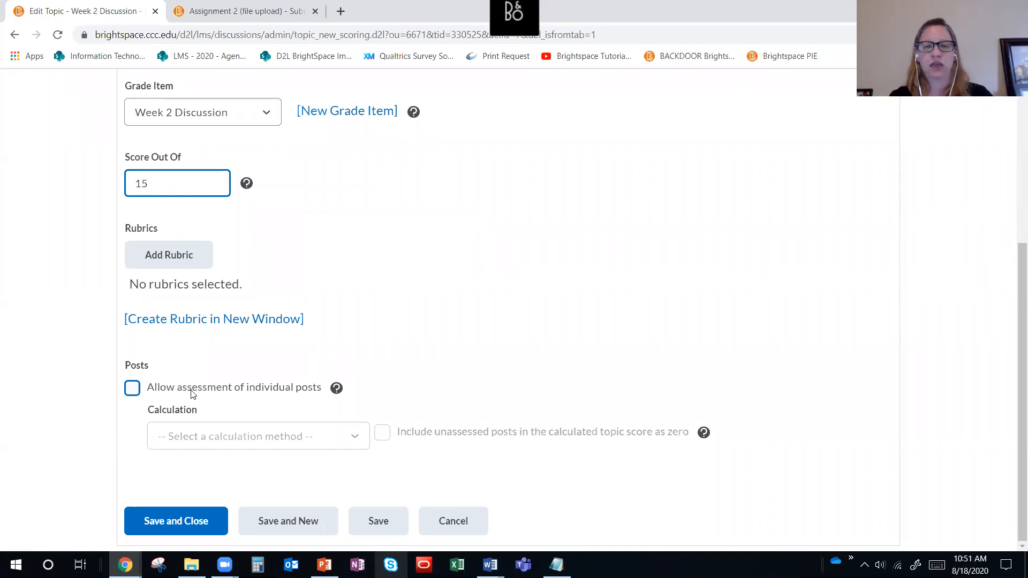
Try a topic score out of 5, and set it back to 15.
double_click(129, 175)
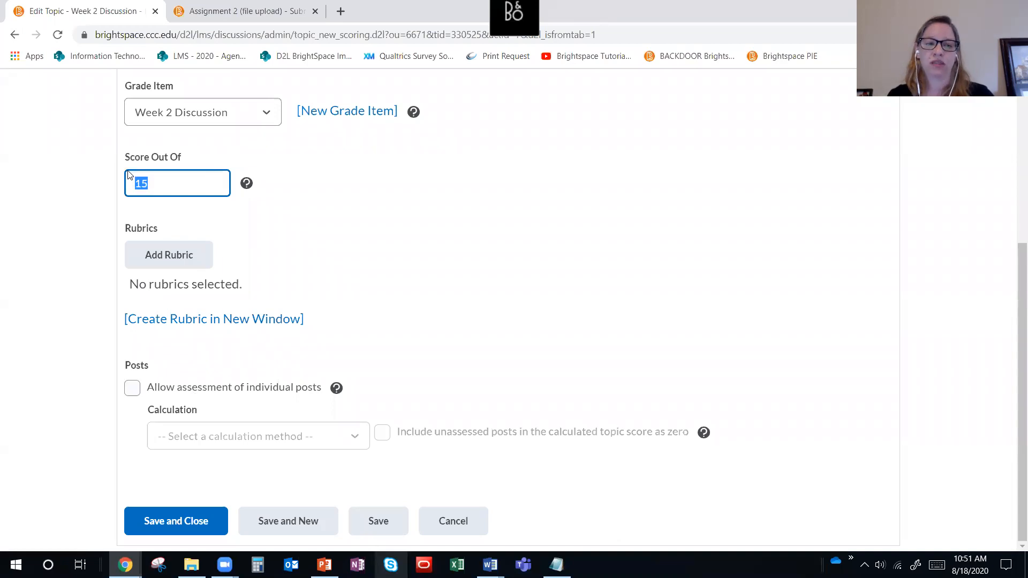
text(5)
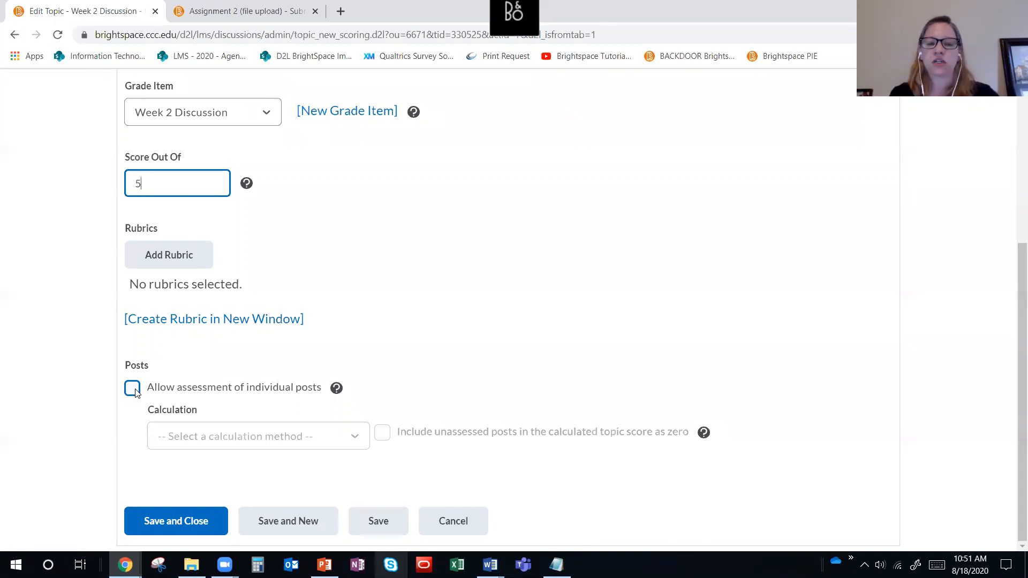
double_click(193, 182)
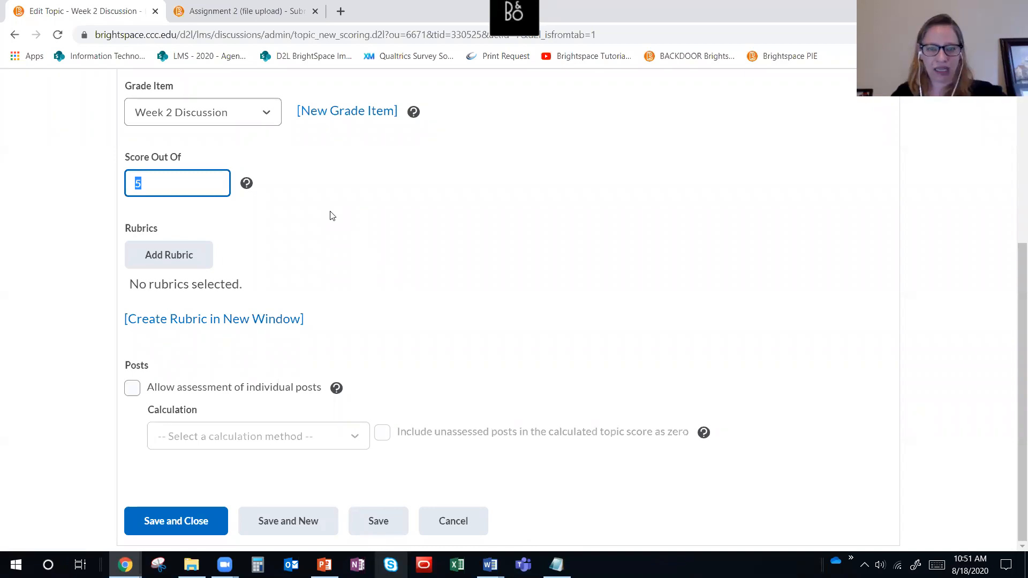
key(BackSpace)
text(15)
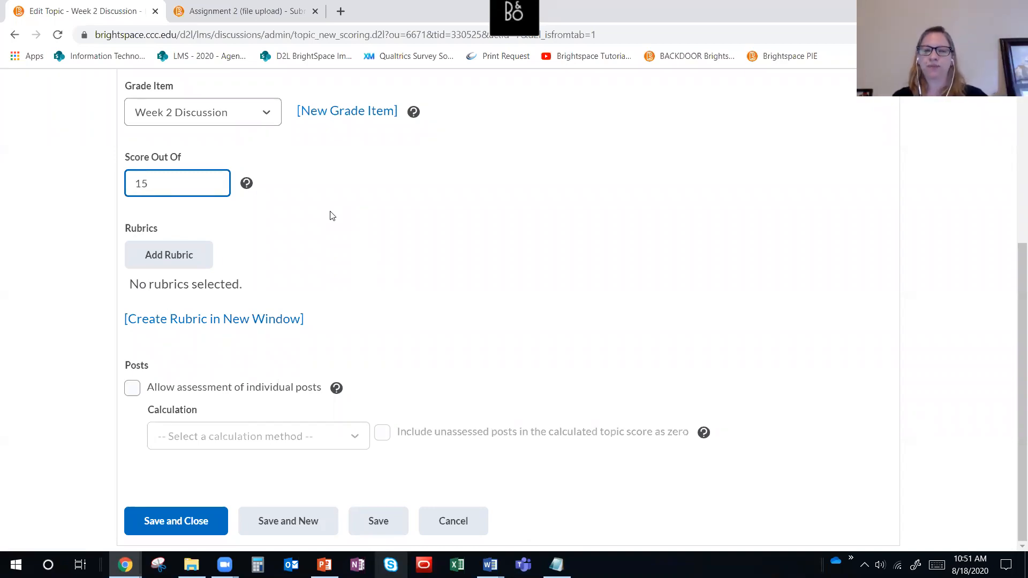
Save and close the Week 2 Discussion topic with its assessment settings.
scroll(331, 216, up, 4)
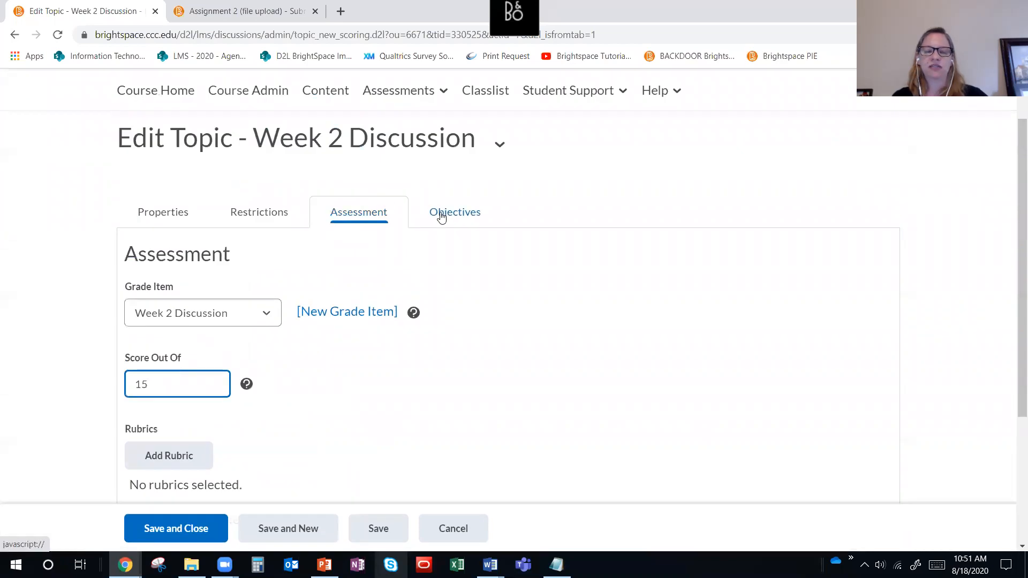
scroll(441, 216, down, 4)
click(175, 523)
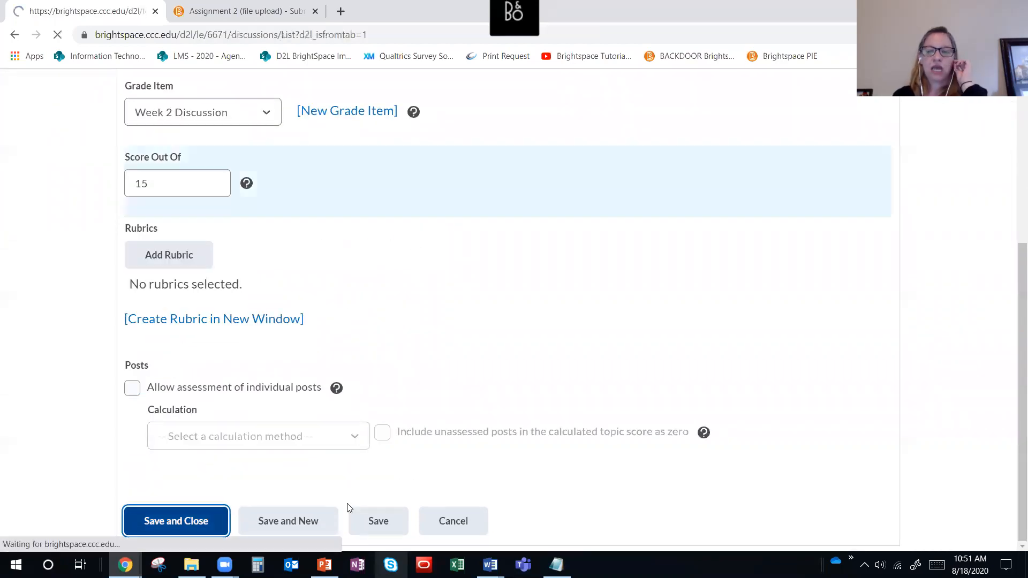
scroll(356, 498, down, 2)
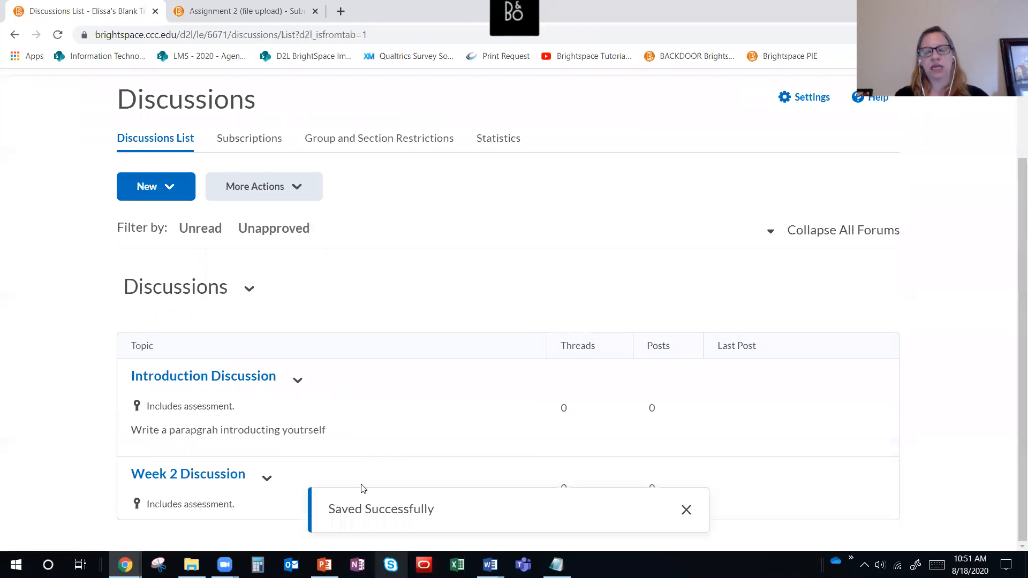
scroll(445, 407, up, 2)
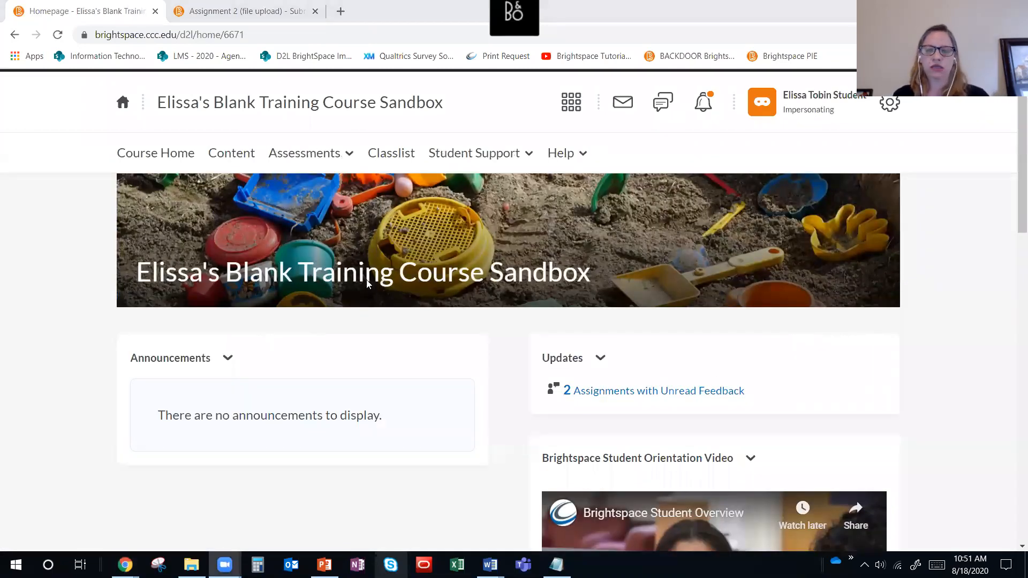
As the impersonated test student, open the Introduction Discussion topic from the Week 1 content.
click(242, 155)
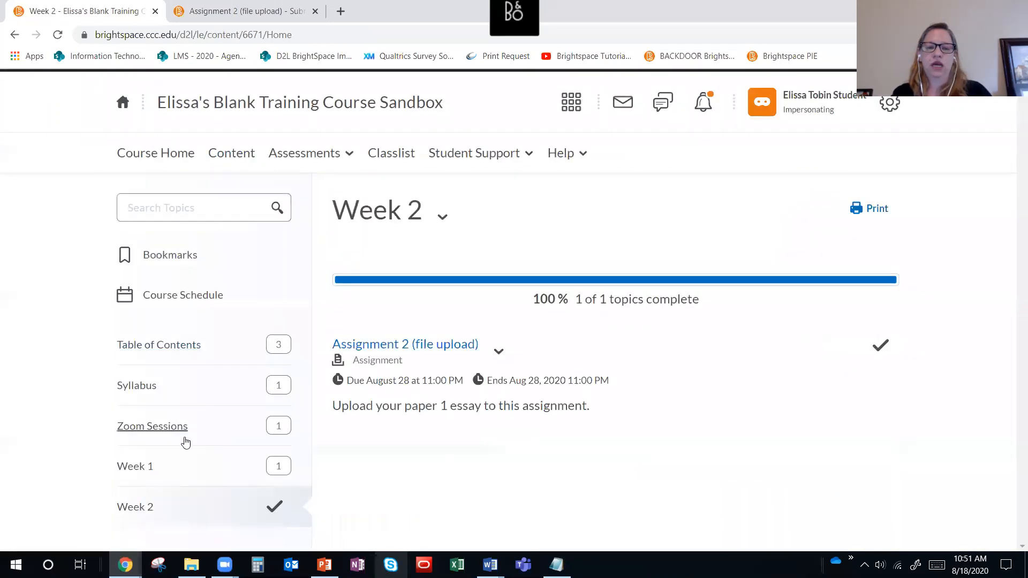
click(135, 466)
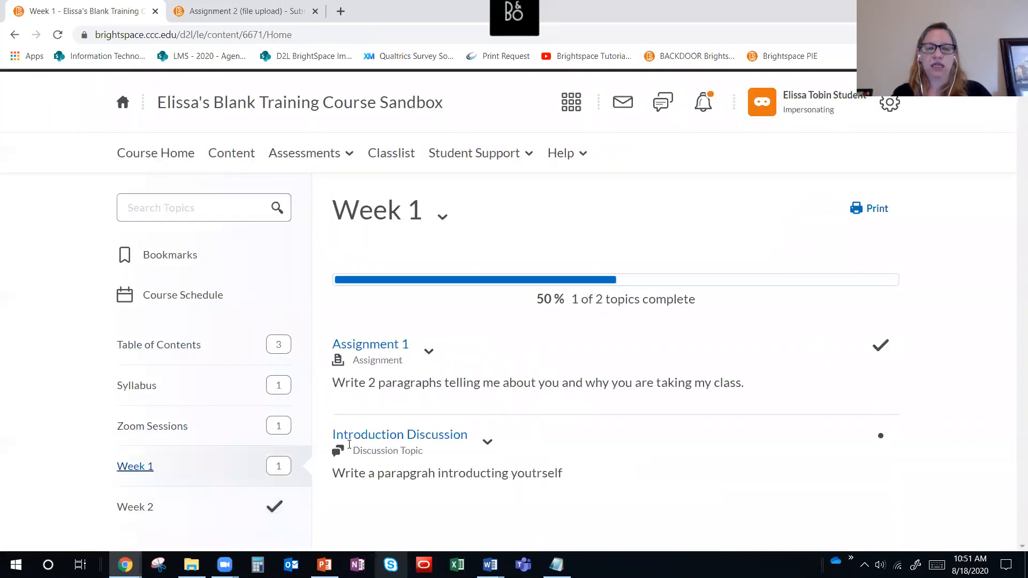
click(397, 438)
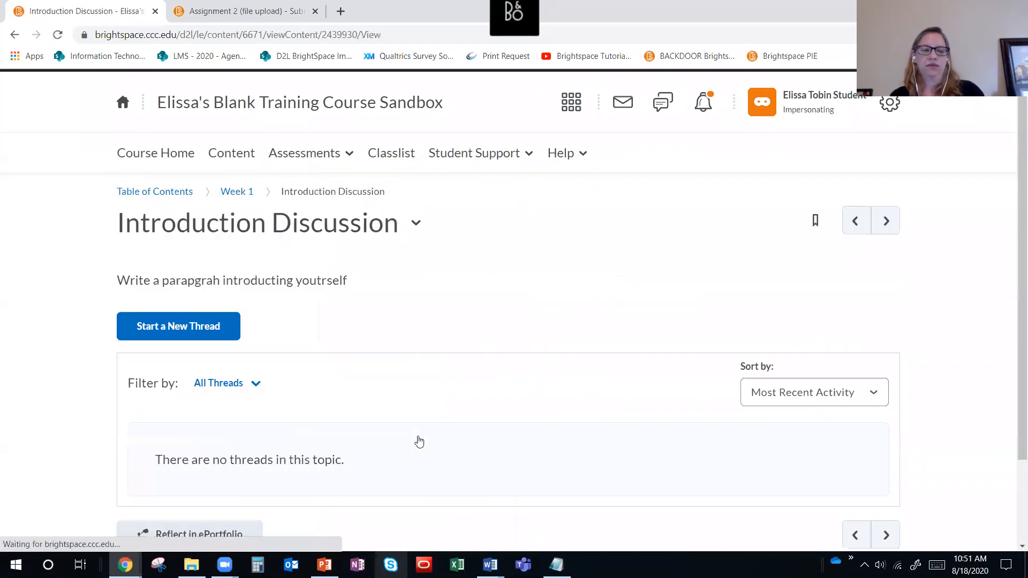
scroll(420, 441, down, 1)
drag(117, 213, 394, 213)
Post a new subscribed thread with a subject giving the student's first name and the message "This is my intro.".
click(159, 261)
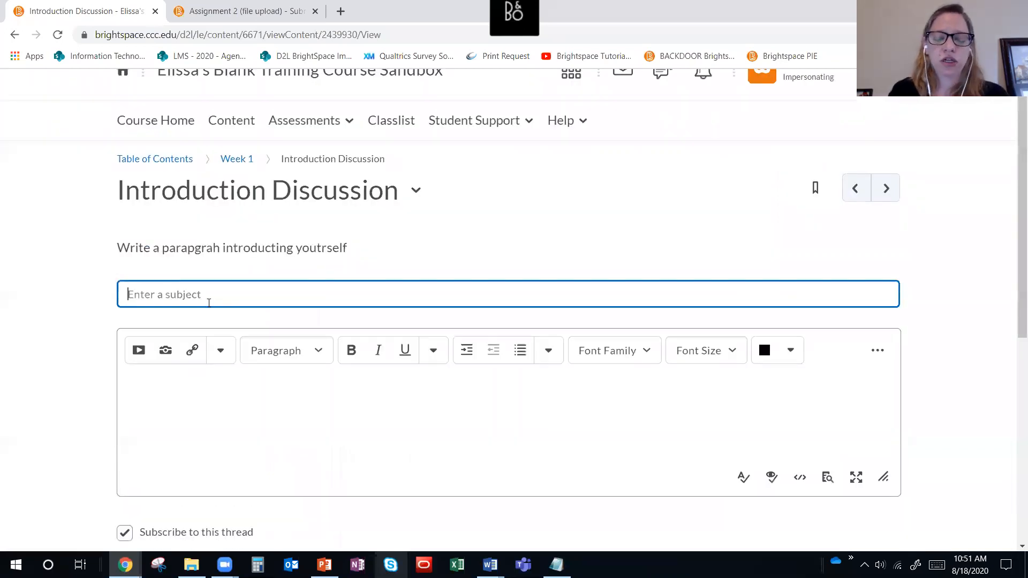
text(I'm Elissa)
click(212, 401)
text(T)
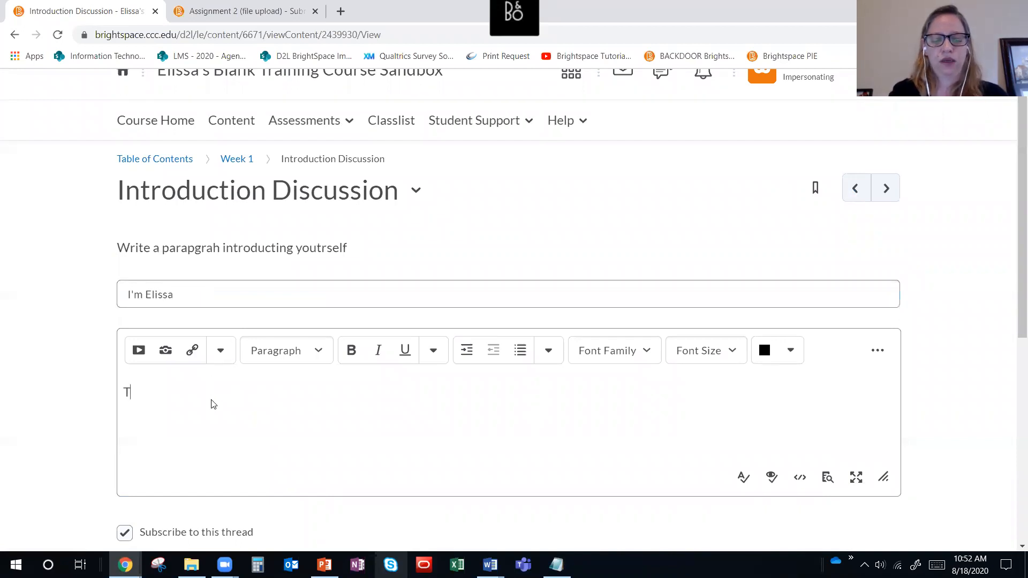
text(his is my intro.)
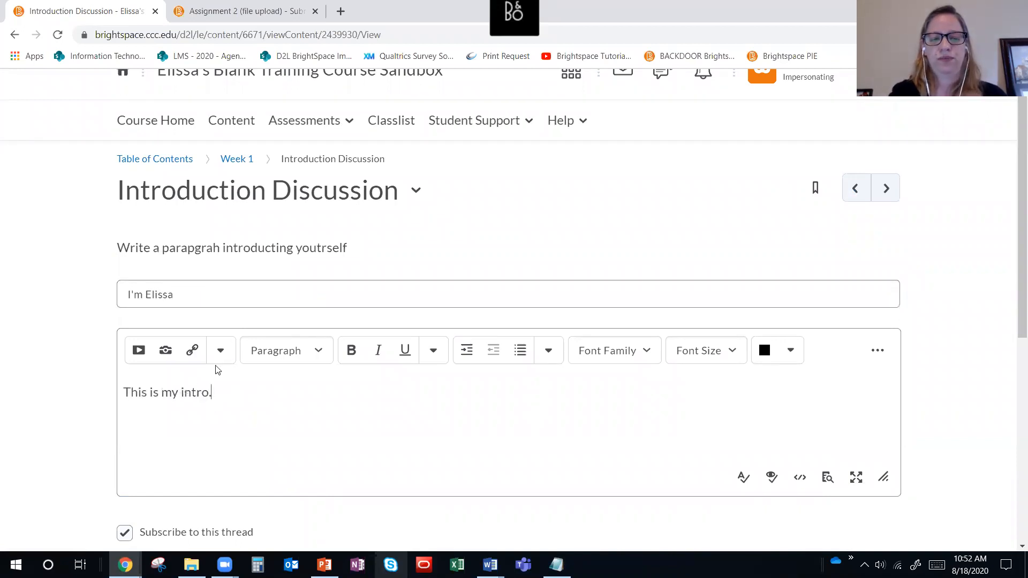
scroll(216, 371, down, 4)
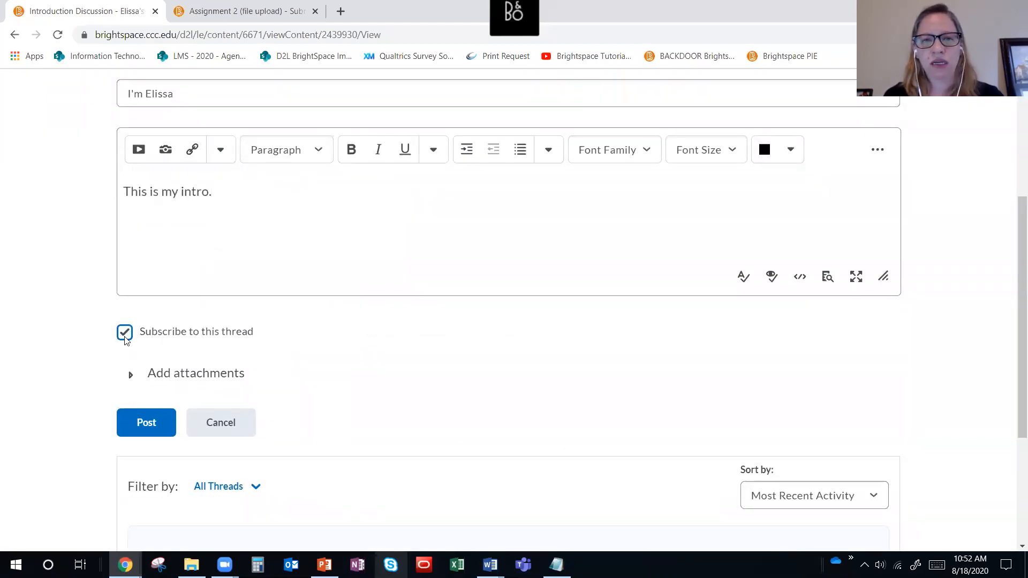
scroll(127, 339, up, 5)
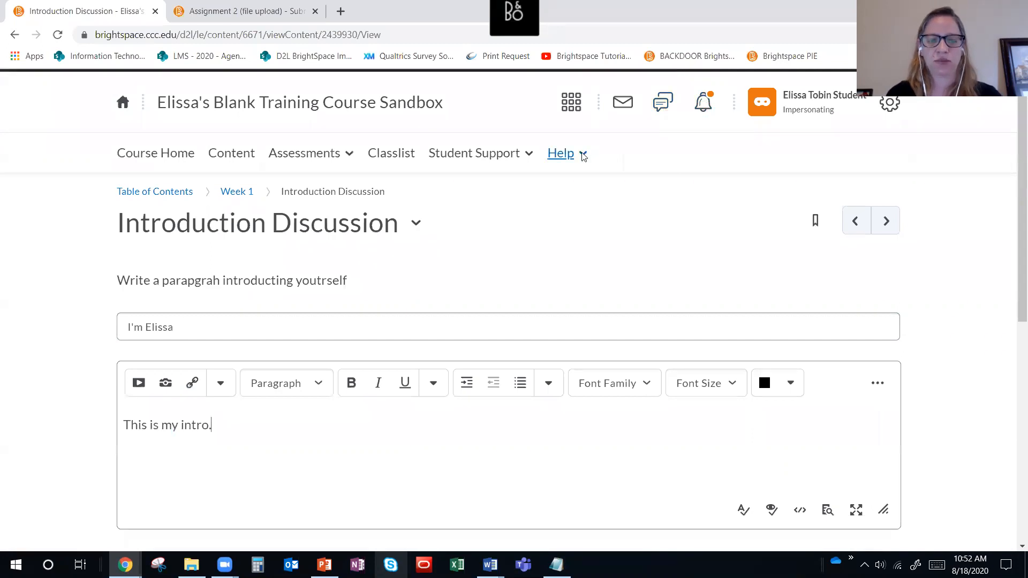
scroll(578, 161, down, 8)
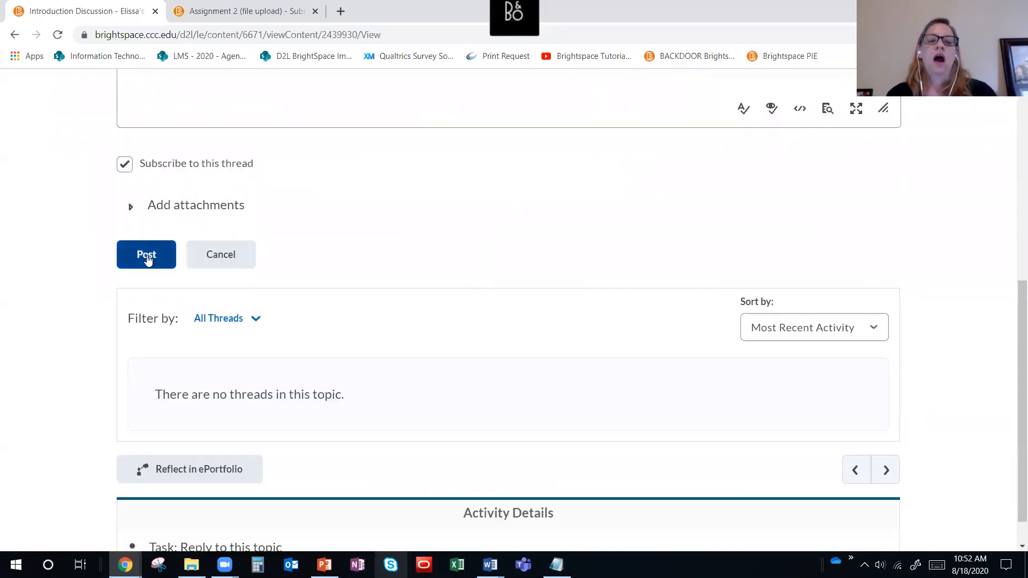
click(143, 256)
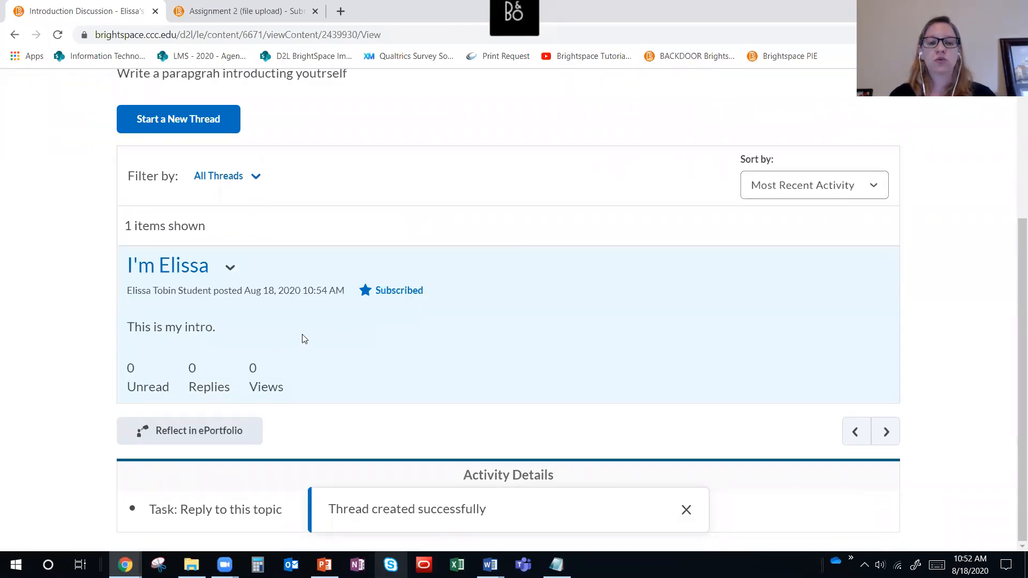
Reopen the Introduction Discussion from the course content and review the student's posted thread.
scroll(321, 338, up, 4)
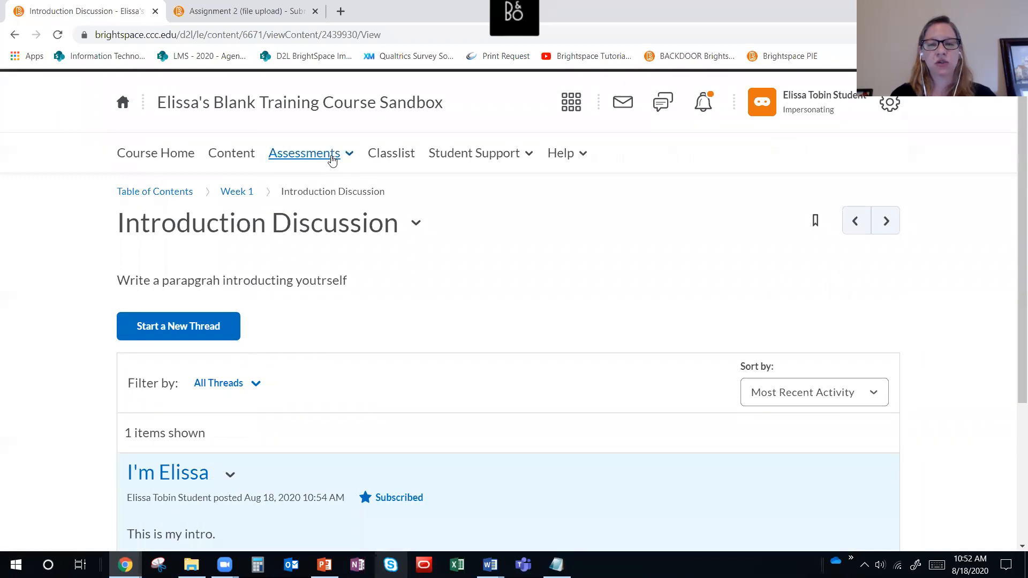
click(332, 159)
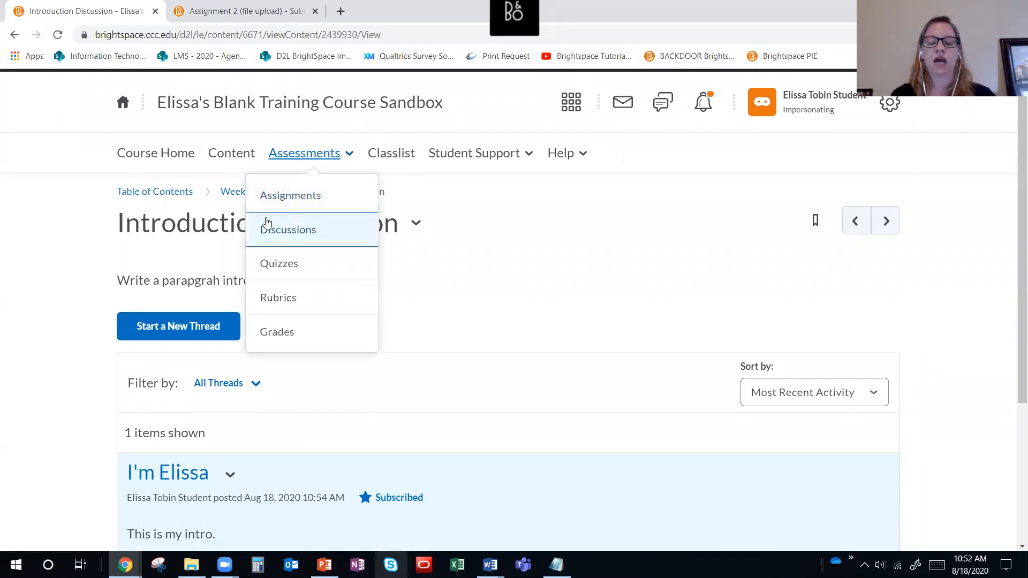
click(222, 157)
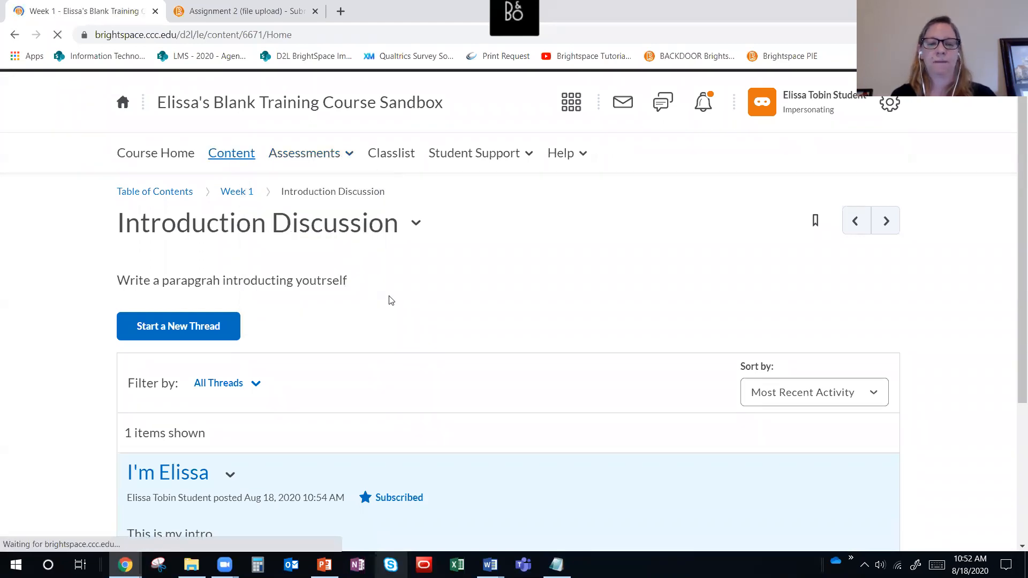
click(631, 478)
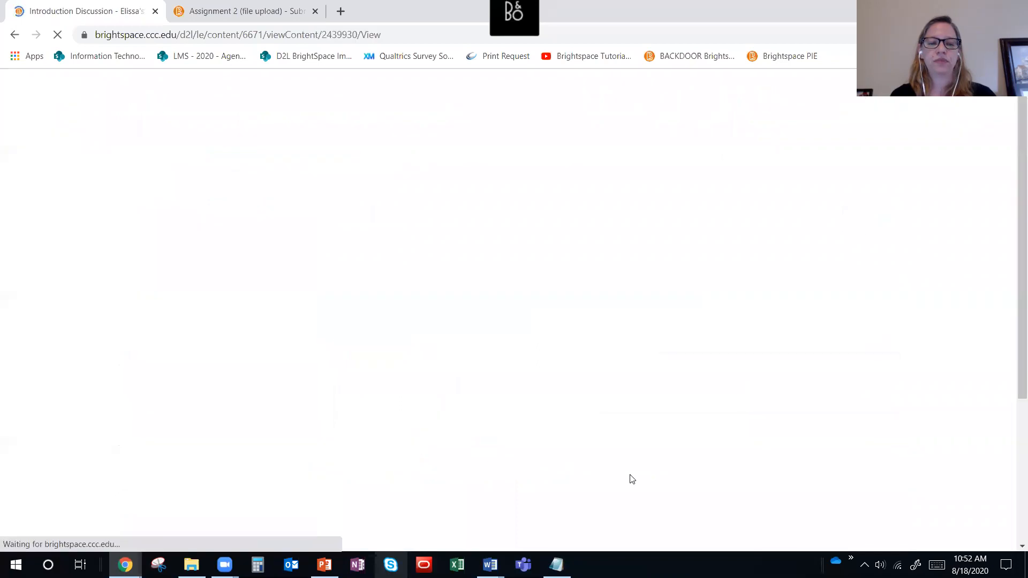
scroll(514, 397, down, 3)
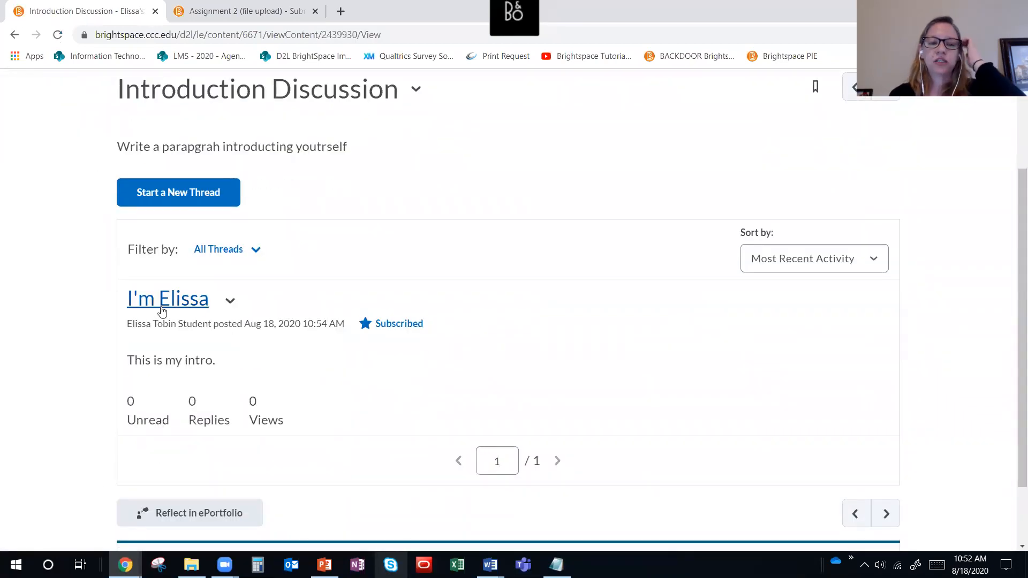
drag(128, 360, 272, 368)
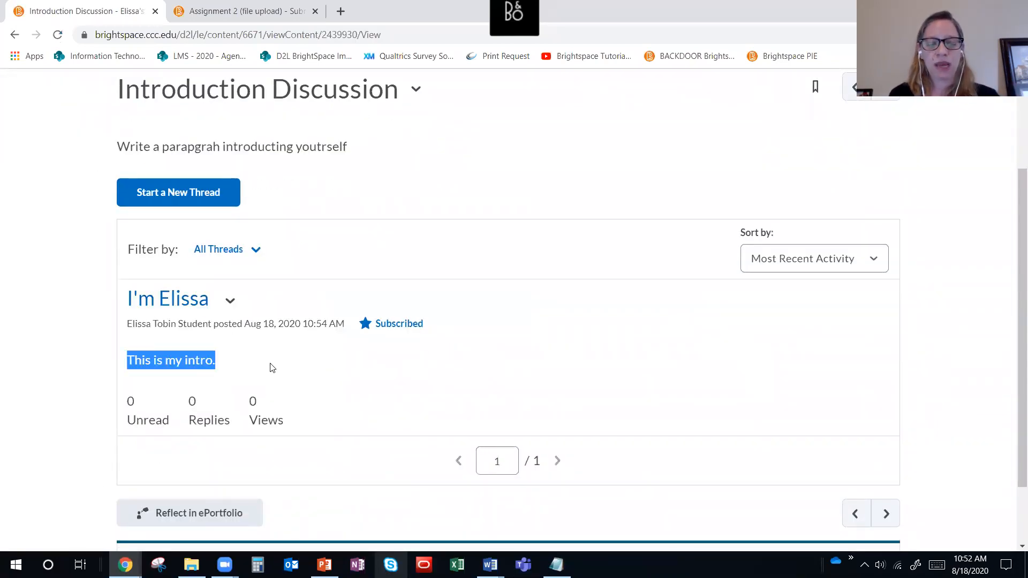
click(273, 367)
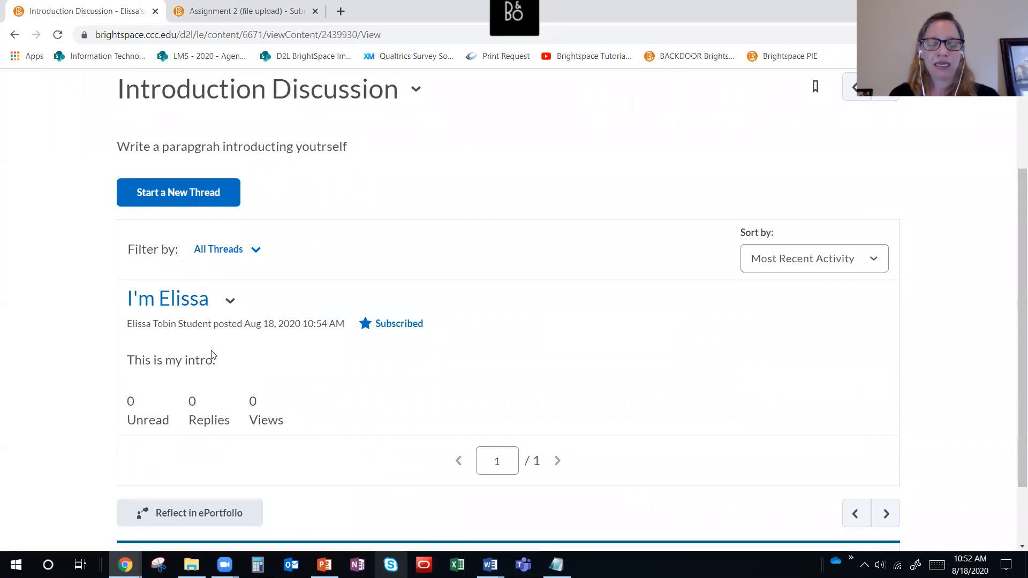
Open the student's thread and post a reply that greets the student by first name and says "nice to meet you!".
click(188, 310)
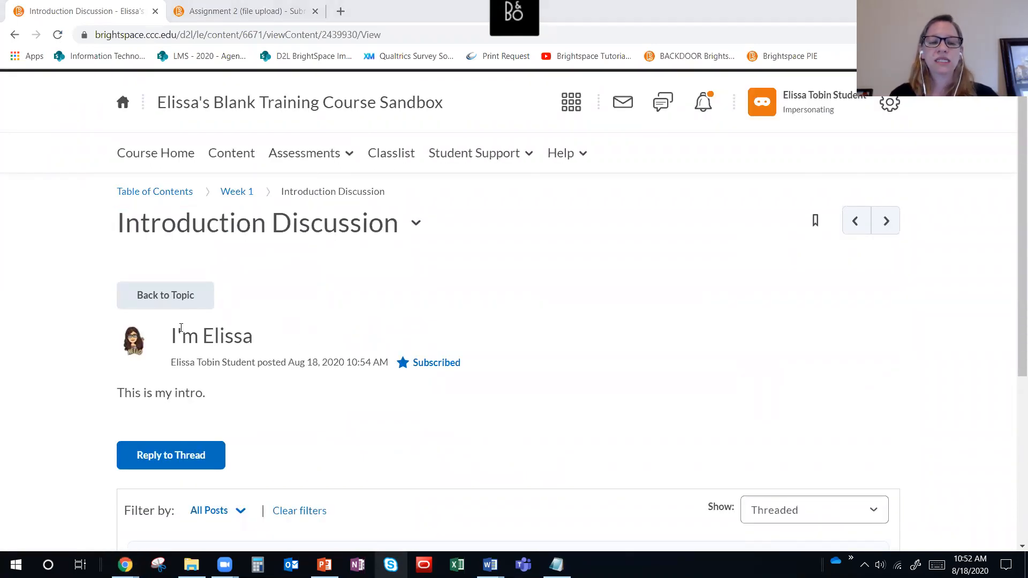
scroll(161, 343, down, 3)
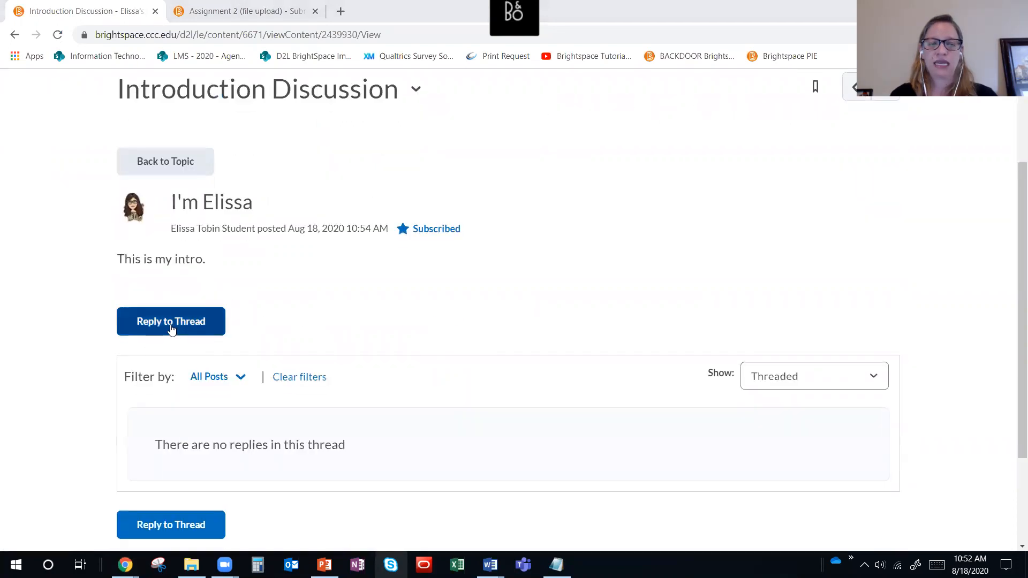
click(171, 333)
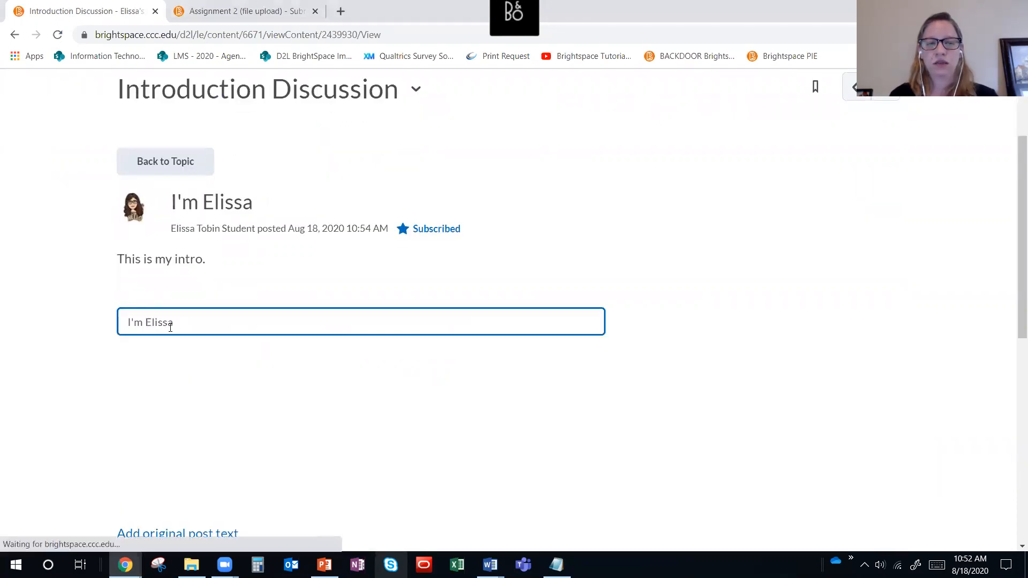
click(203, 416)
text(Hey Elissa)
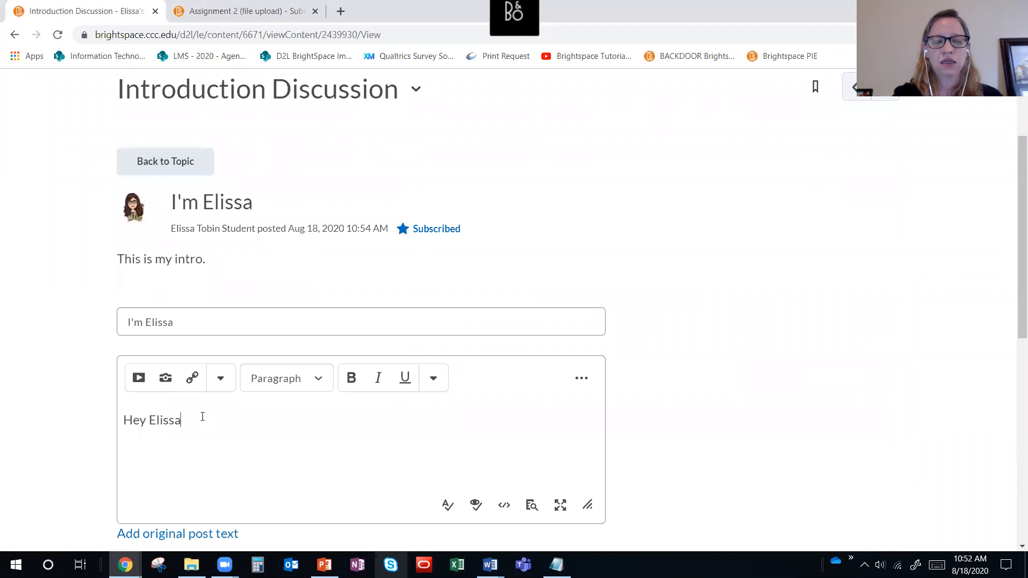
text( - nice to meet you!)
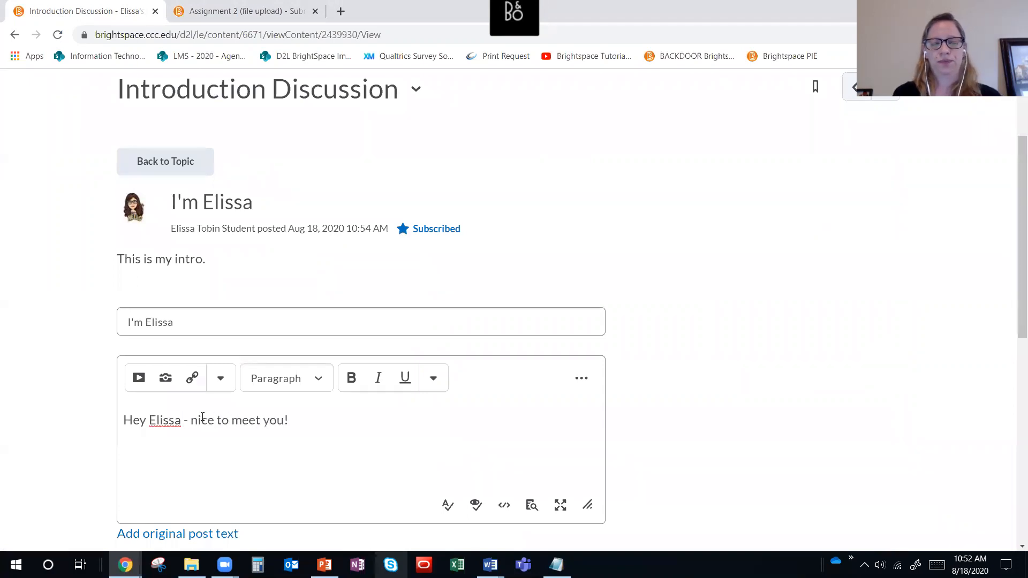
scroll(203, 417, down, 4)
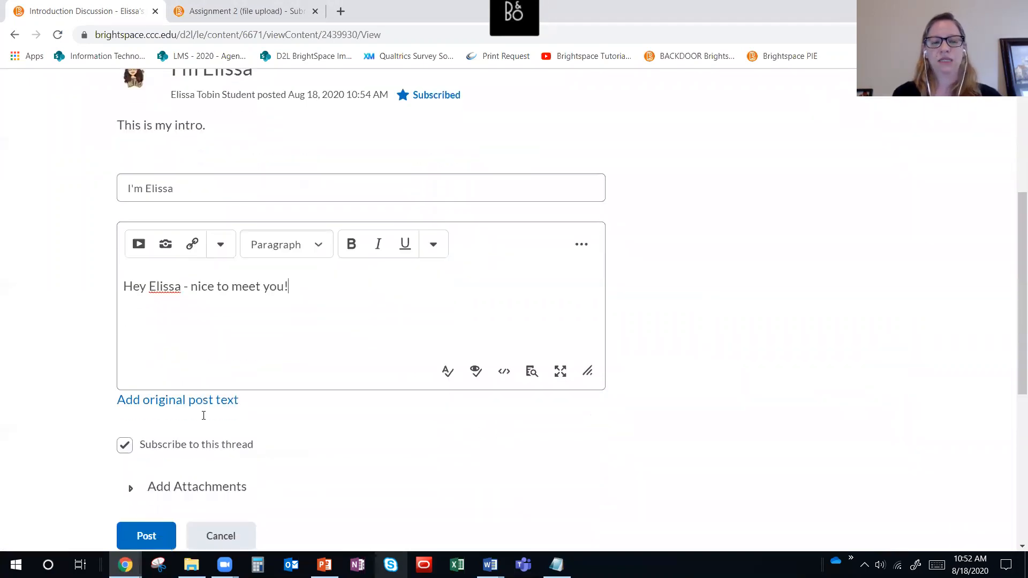
click(149, 473)
scroll(386, 418, up, 4)
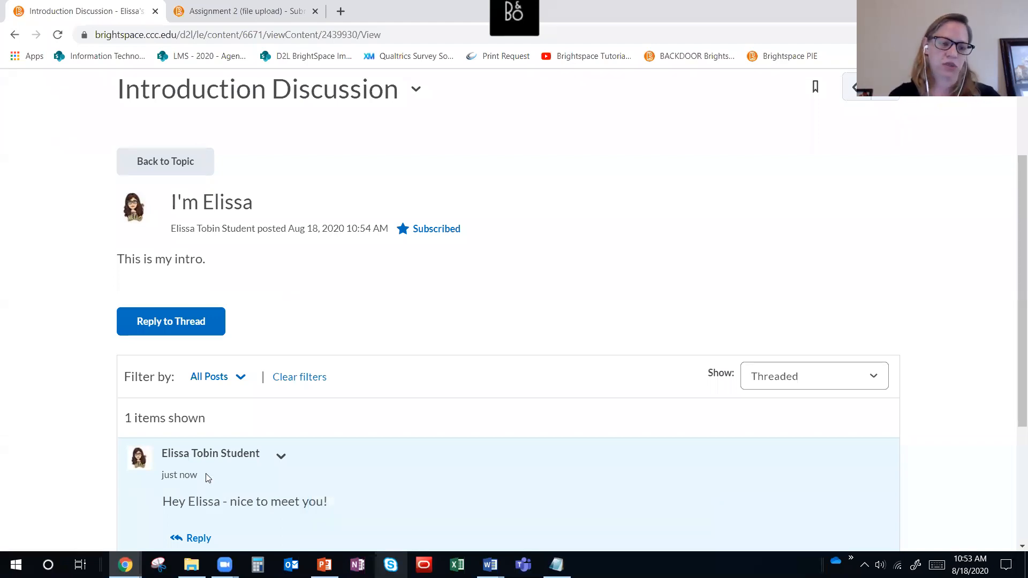
Stop impersonating the test student and return to the course under the administrator account.
scroll(208, 478, up, 2)
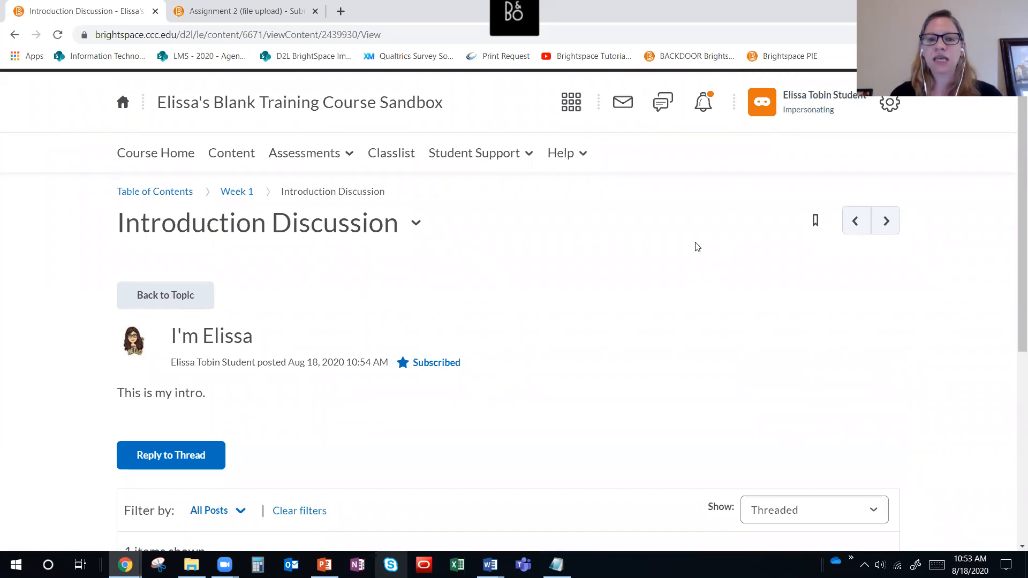
click(837, 107)
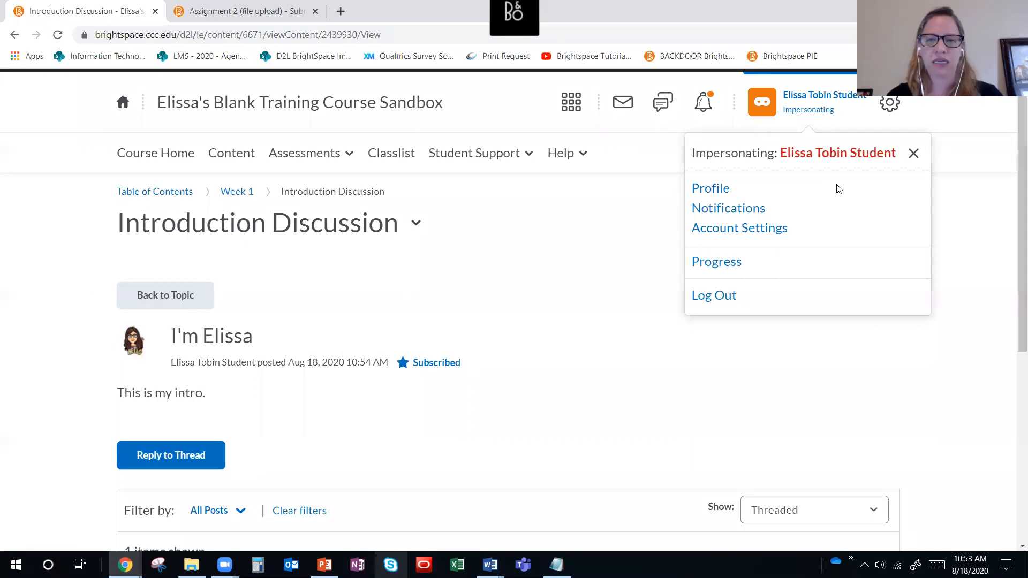
click(93, 217)
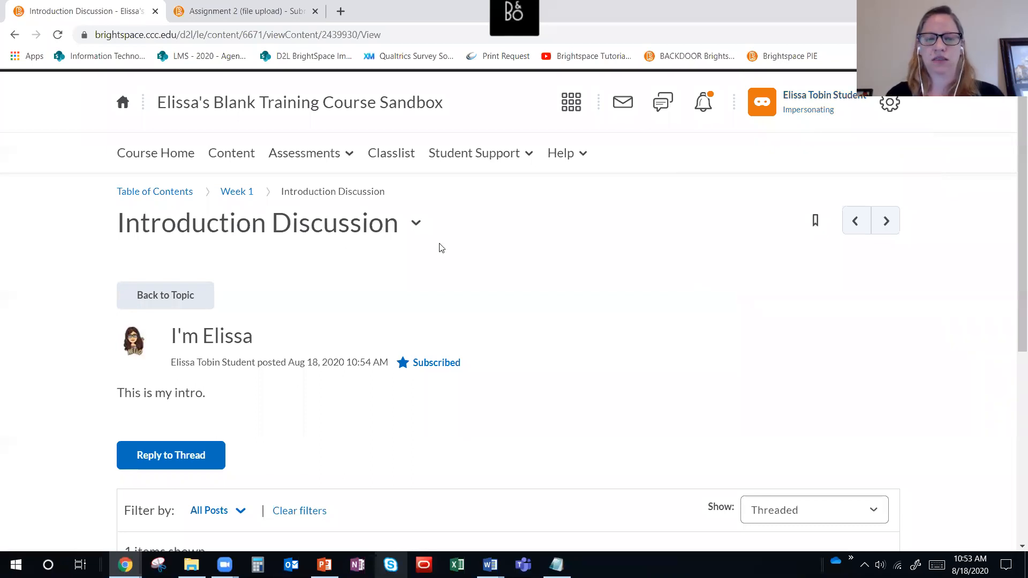
click(808, 106)
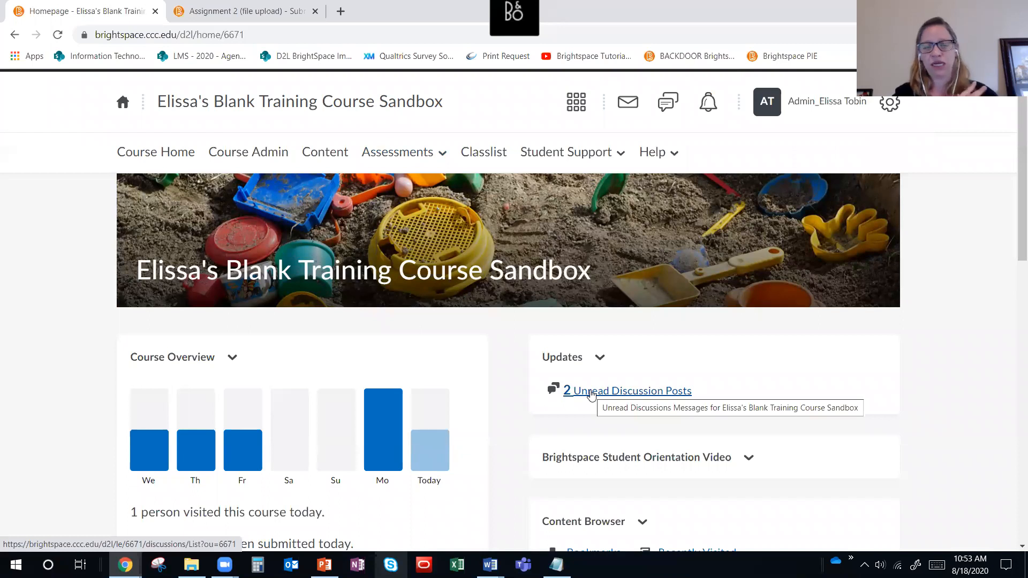
Open the Introduction Discussion topic from the course's discussions list.
click(398, 152)
click(401, 236)
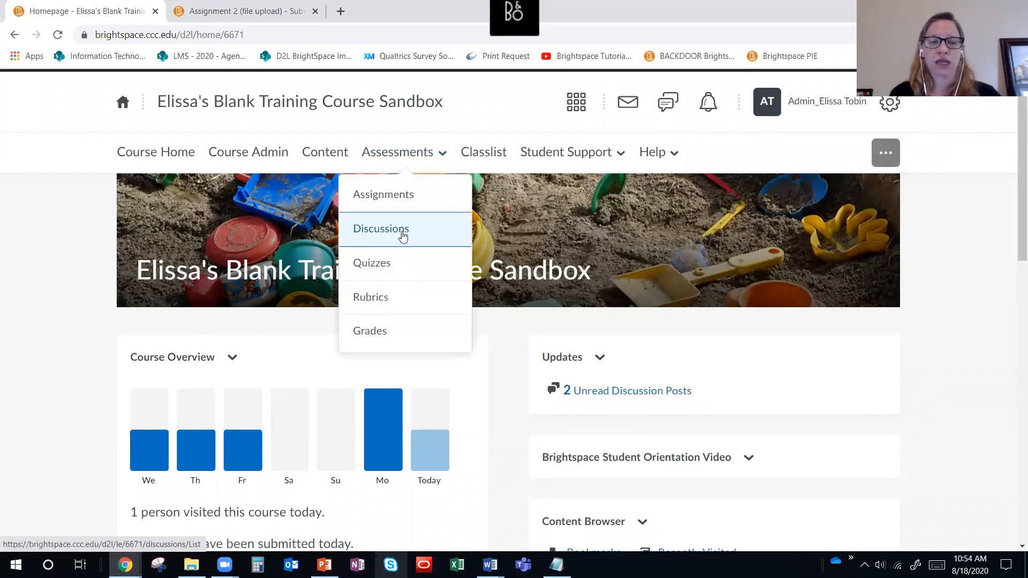
scroll(402, 236, down, 2)
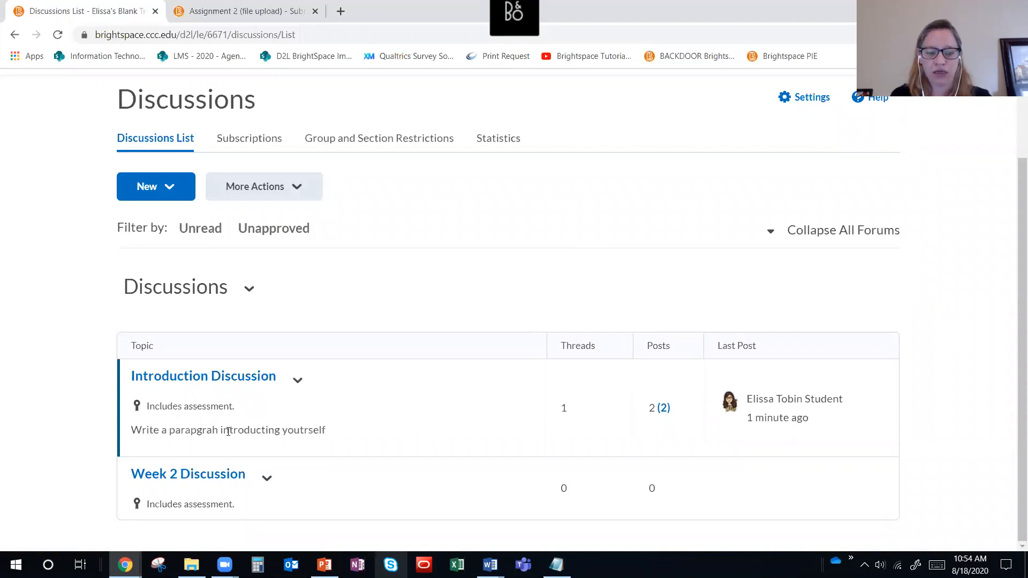
click(198, 384)
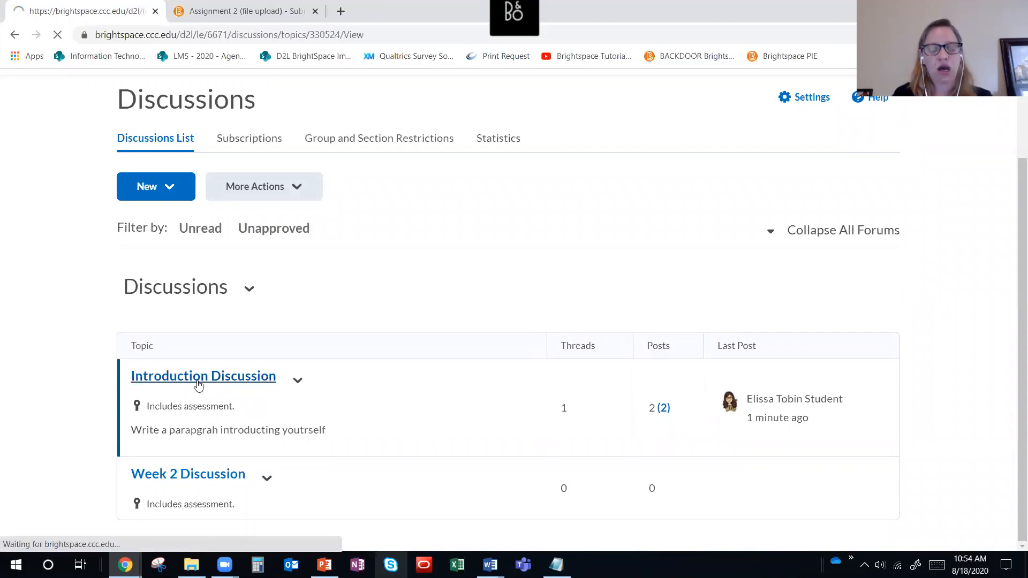
Open the student's introduction thread from the topic and review the thread and its reply.
scroll(209, 391, down, 2)
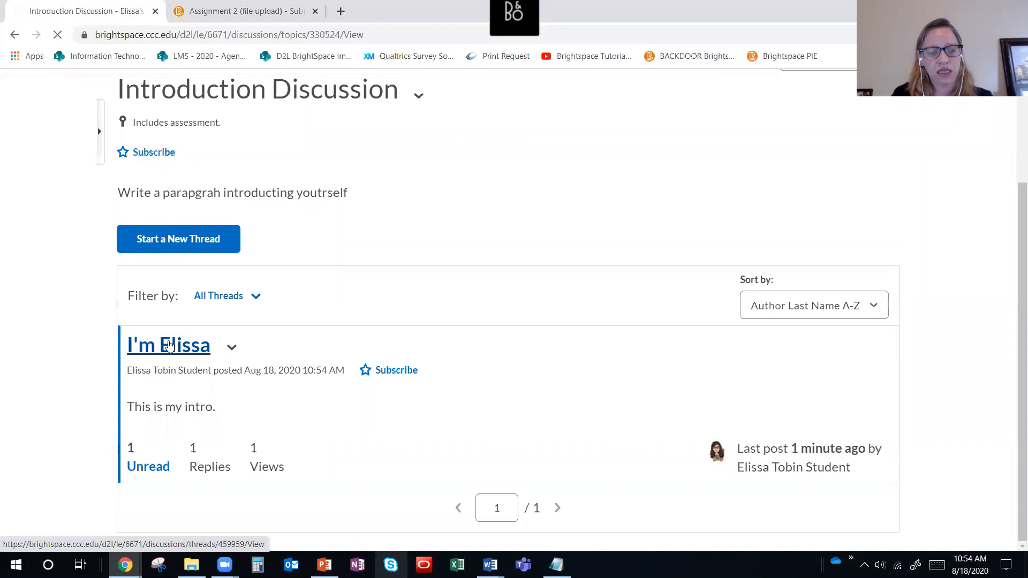
click(169, 345)
scroll(232, 402, down, 3)
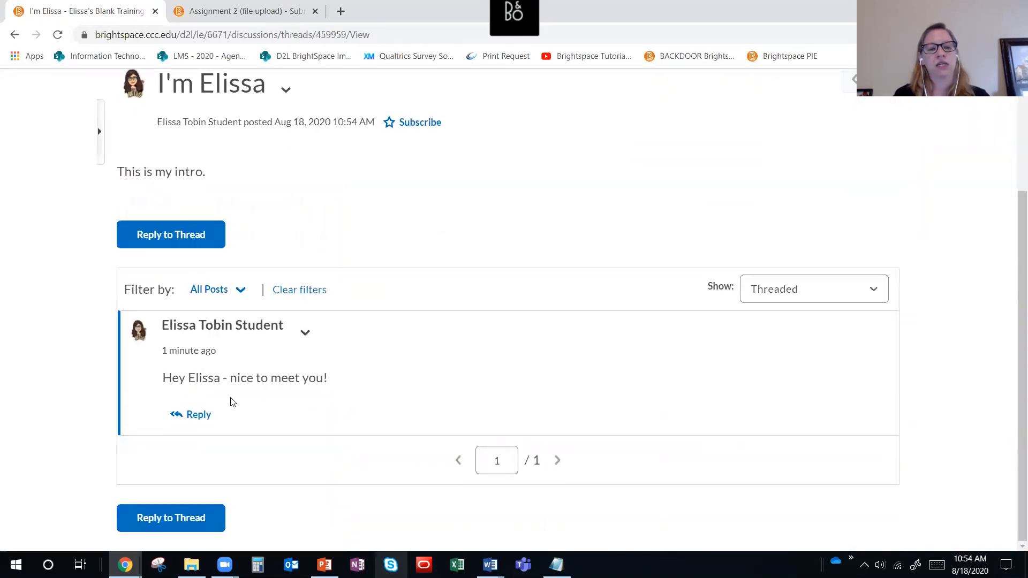
scroll(266, 436, up, 3)
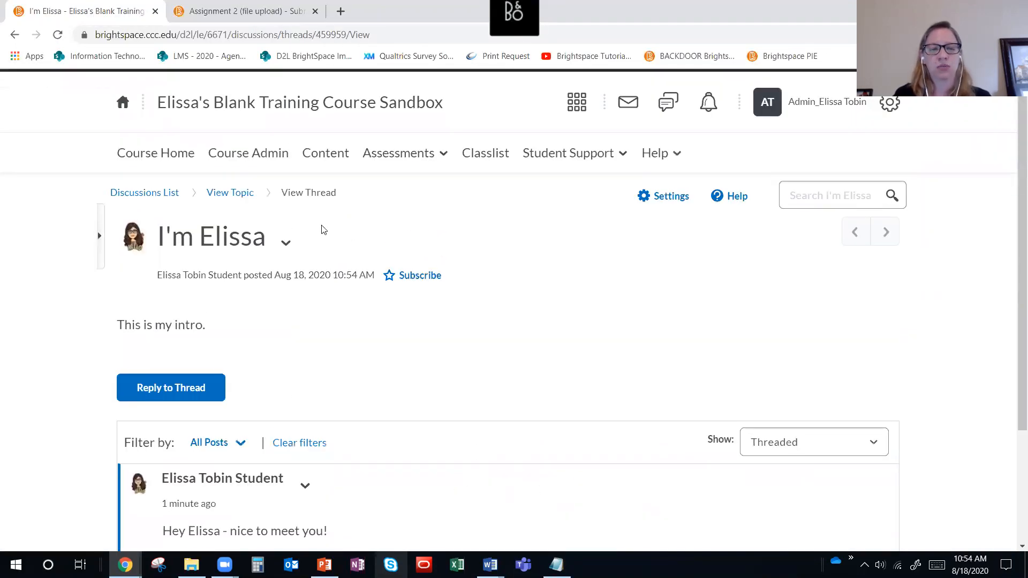
Open the student's Intro Discussion submissions from the course grades and review the original post and the reply.
click(378, 155)
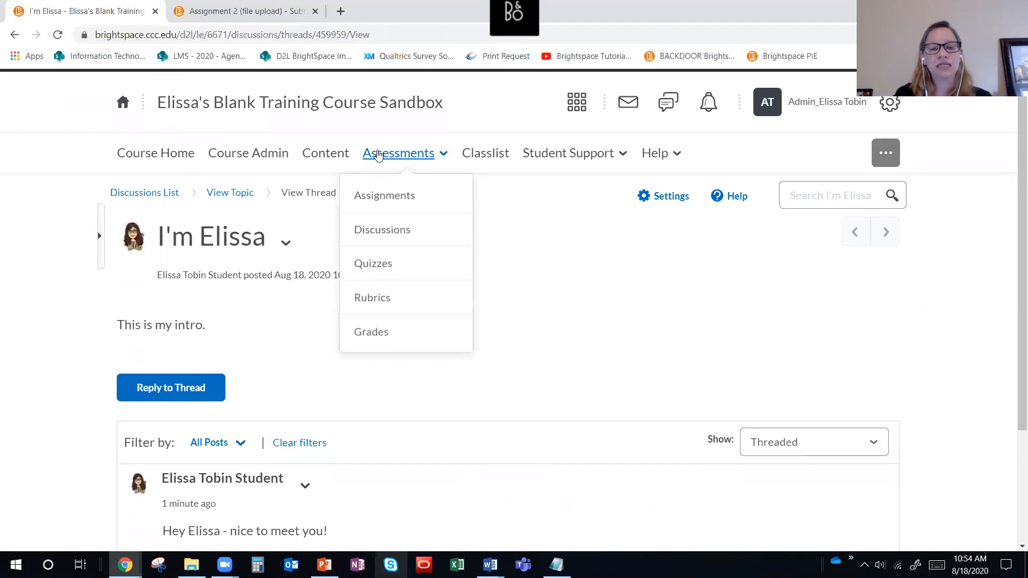
click(381, 333)
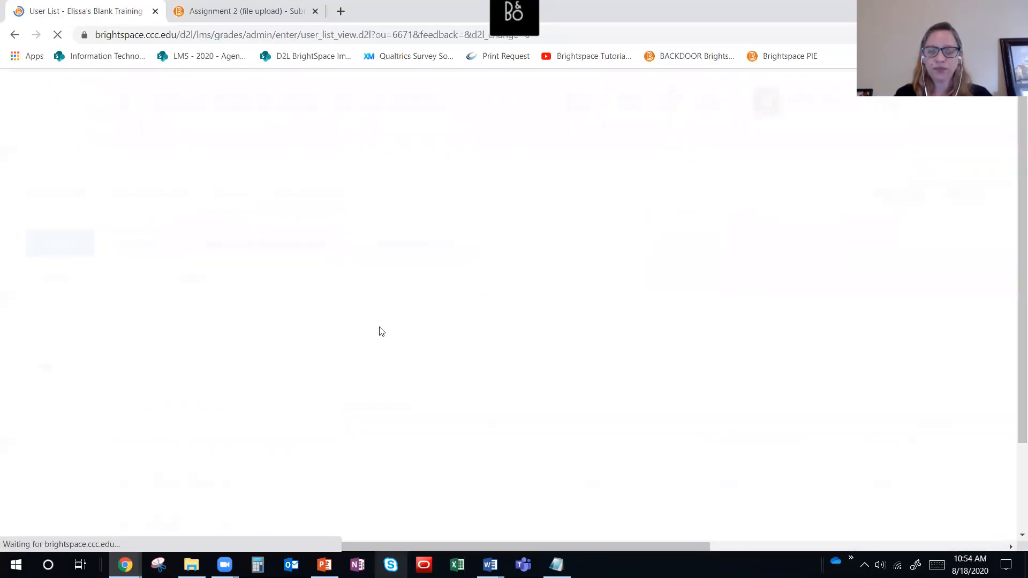
scroll(380, 330, down, 2)
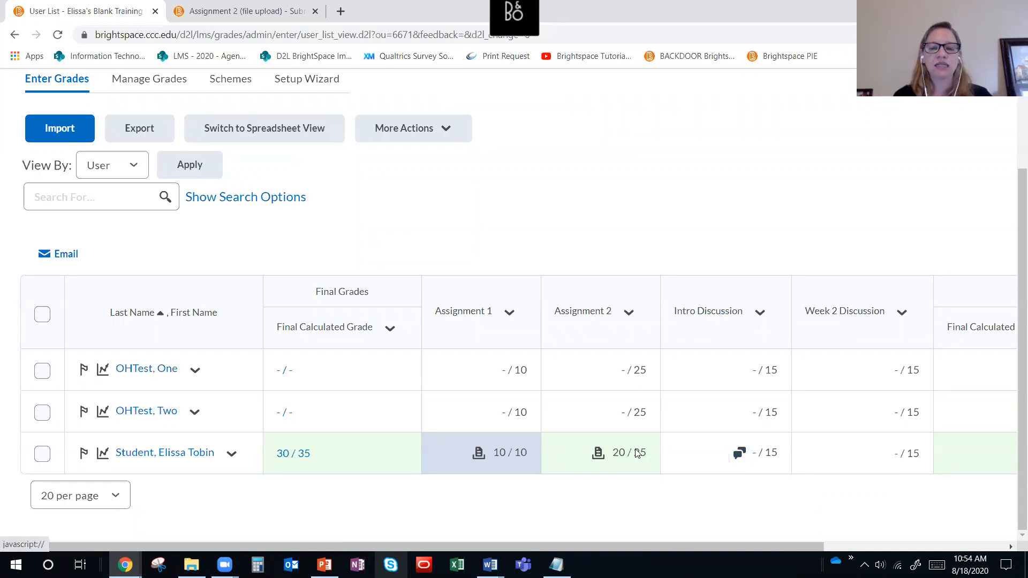
click(741, 455)
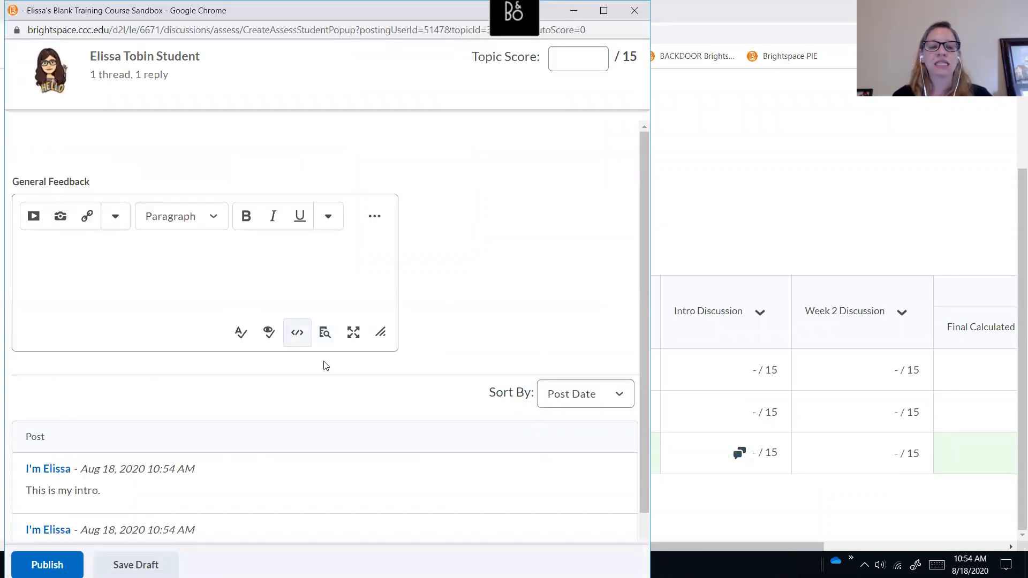
scroll(268, 407, down, 1)
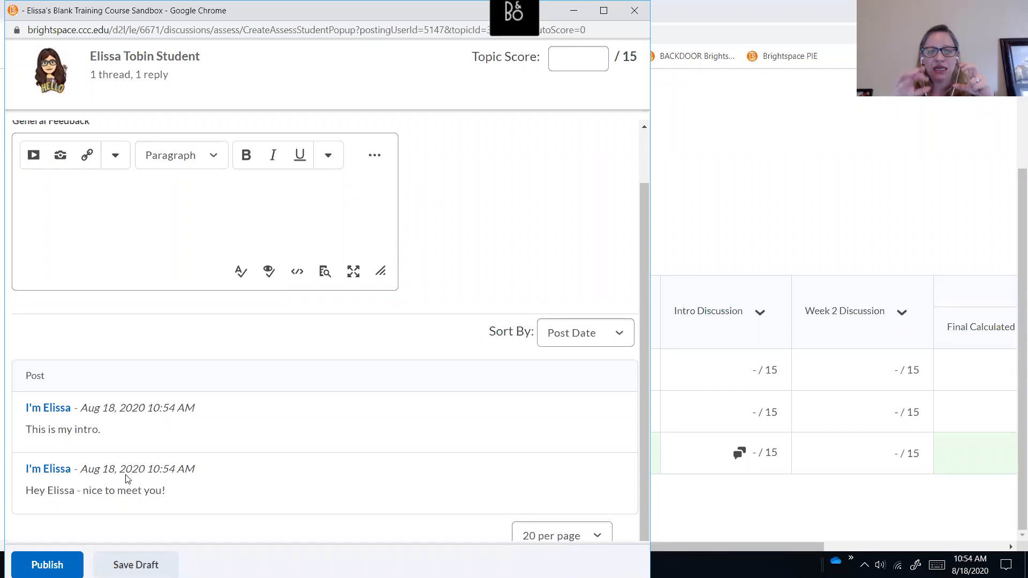
drag(23, 431, 89, 431)
drag(24, 491, 188, 496)
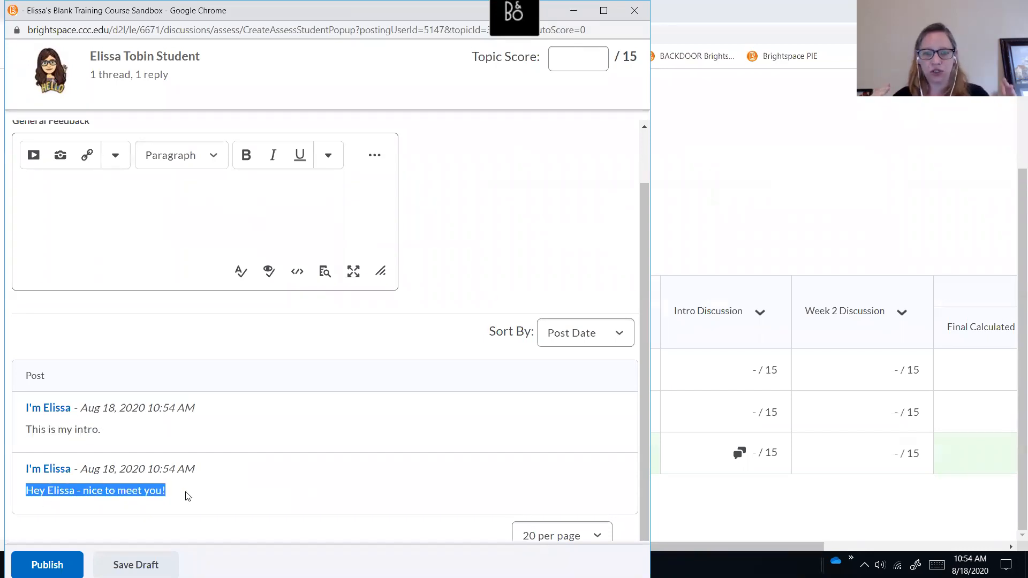
Score the student's Intro Discussion 15 out of 15, publish the assessment, and check the grade in the grades list.
click(527, 70)
click(87, 199)
click(584, 53)
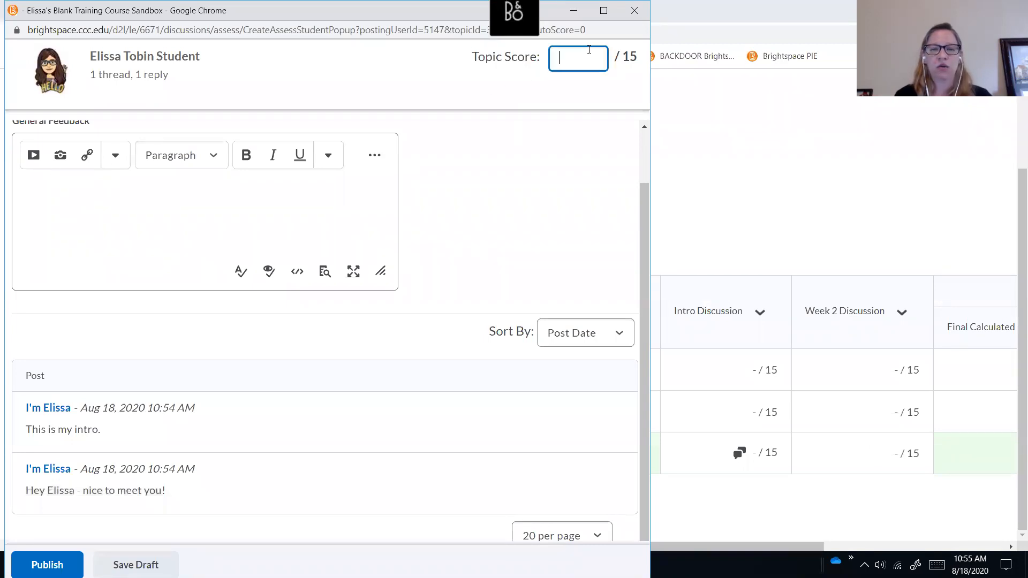
text(15)
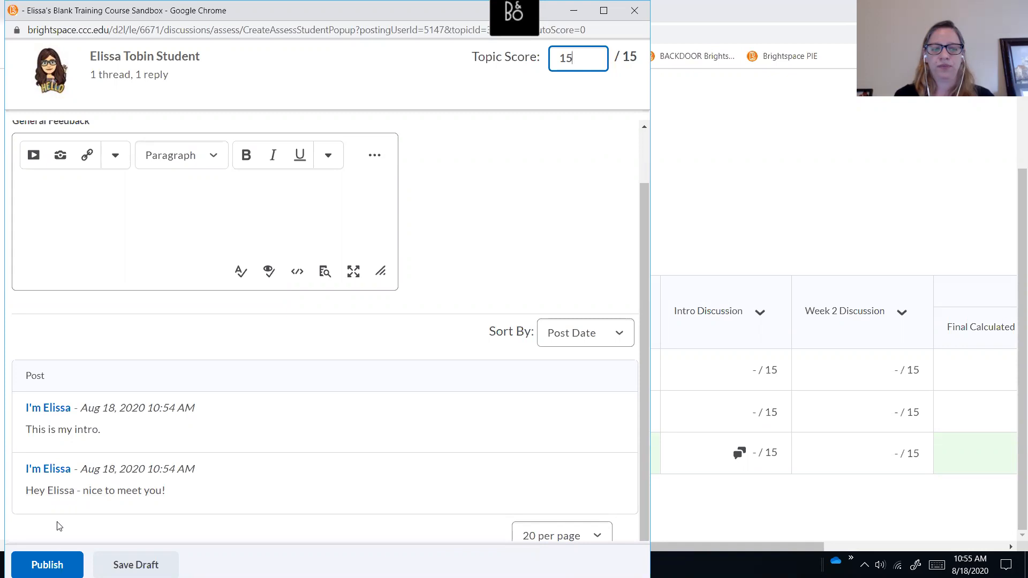
click(48, 564)
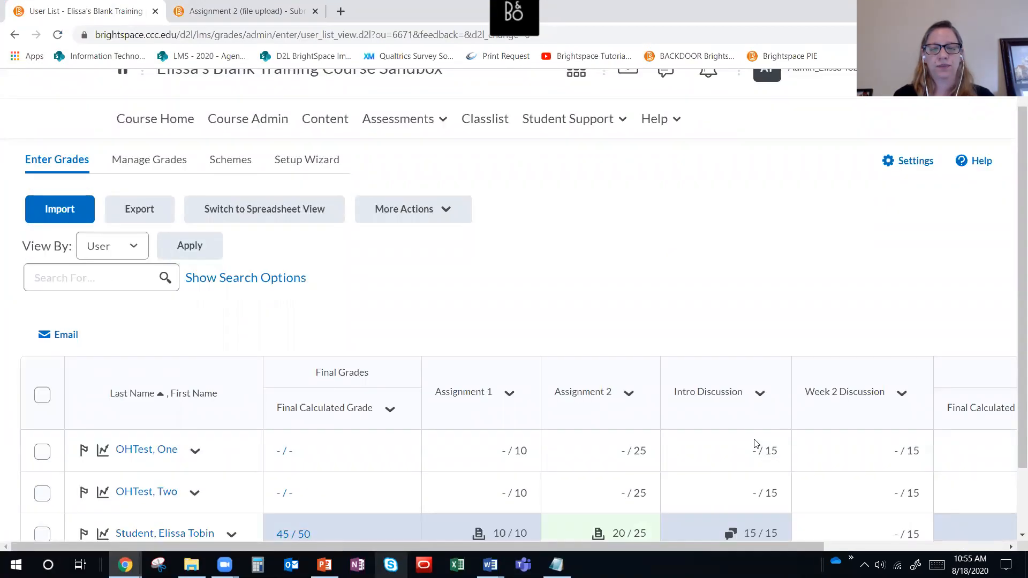
scroll(756, 447, down, 1)
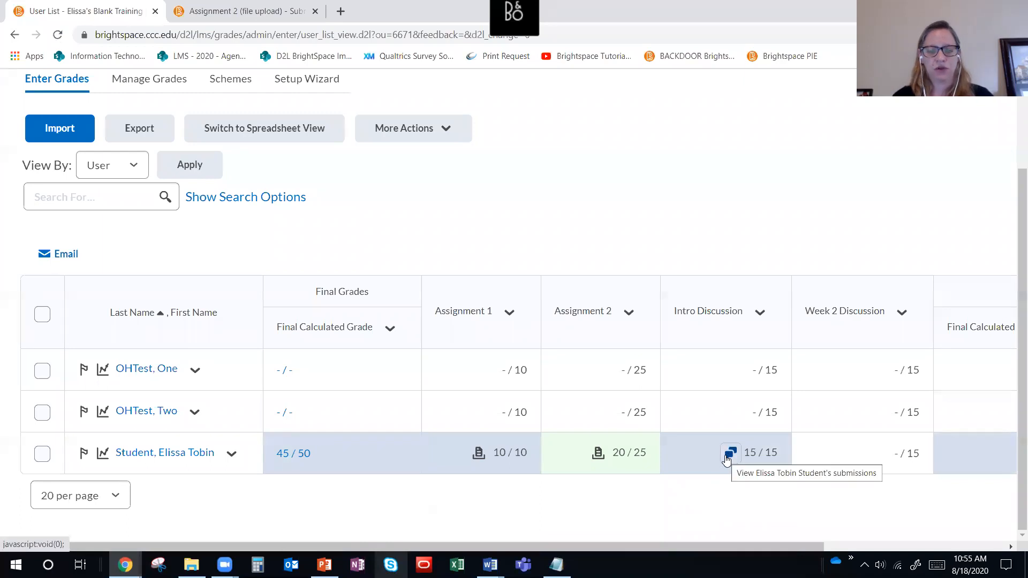